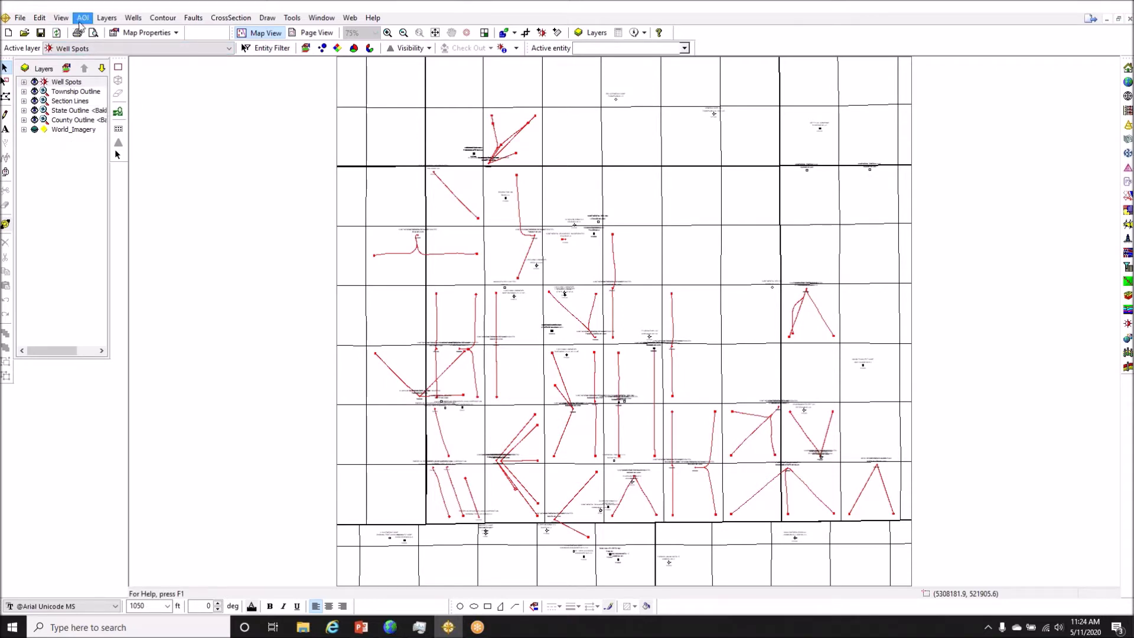
Step: Begin combining ESRI Shapefile layers, choosing State Outline, Section Lines, County Lines 2 and Township Outline as the sources
click(106, 17)
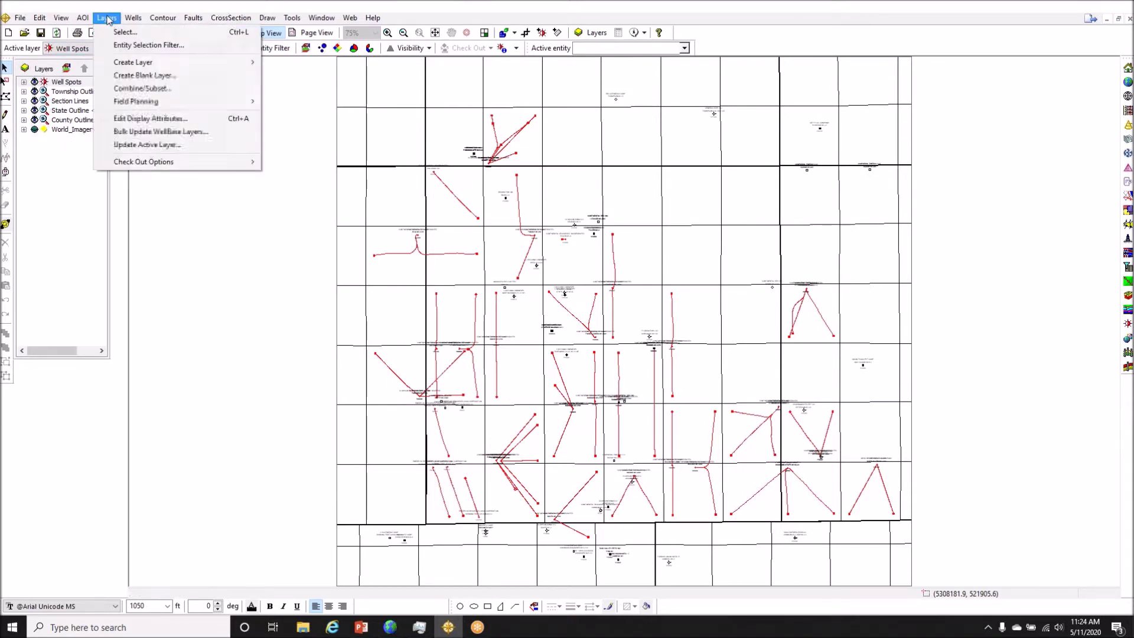
click(125, 89)
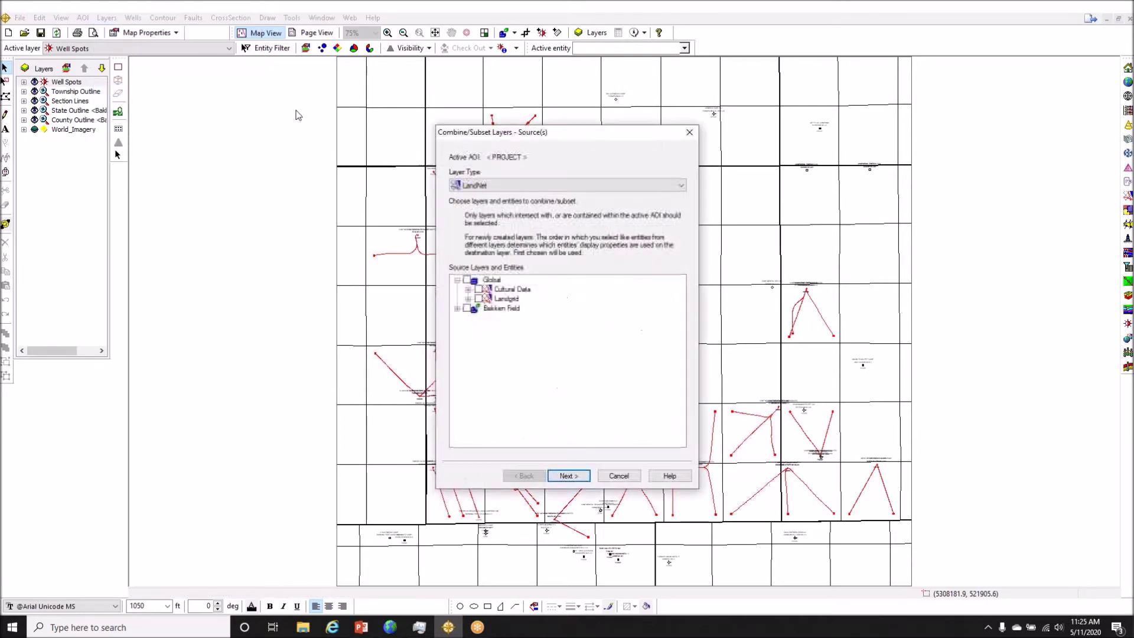
click(609, 187)
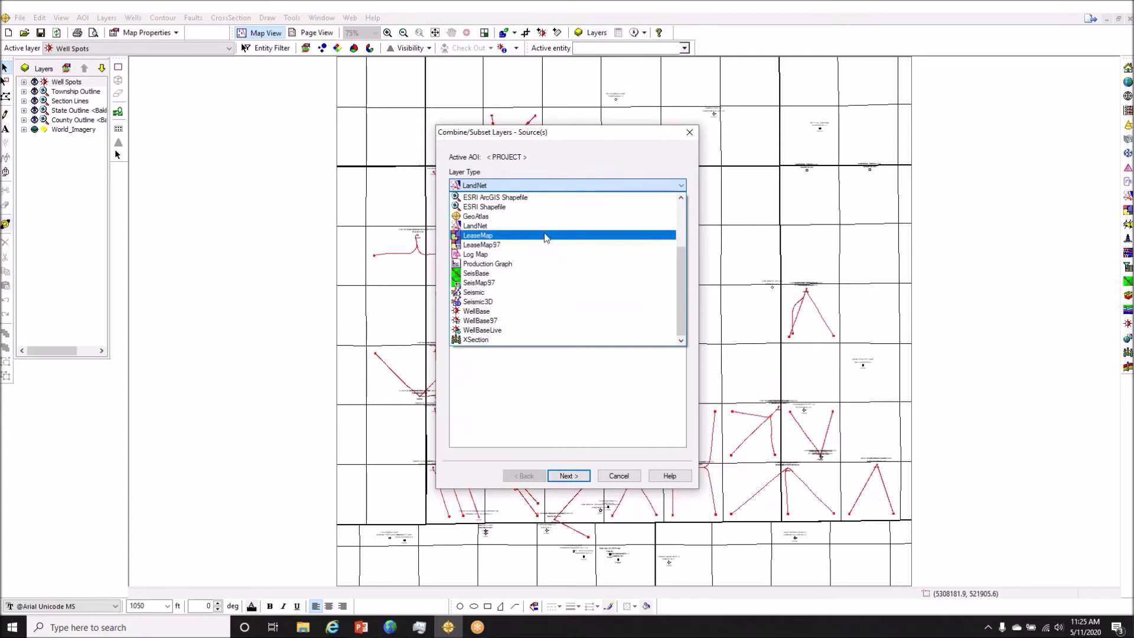
click(529, 208)
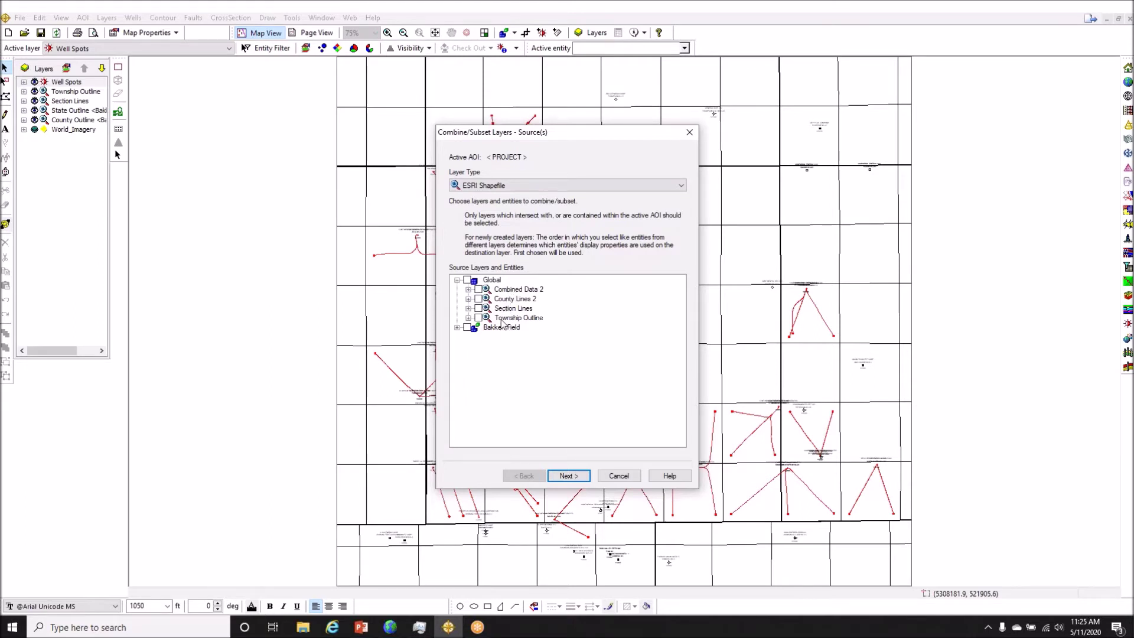
click(457, 327)
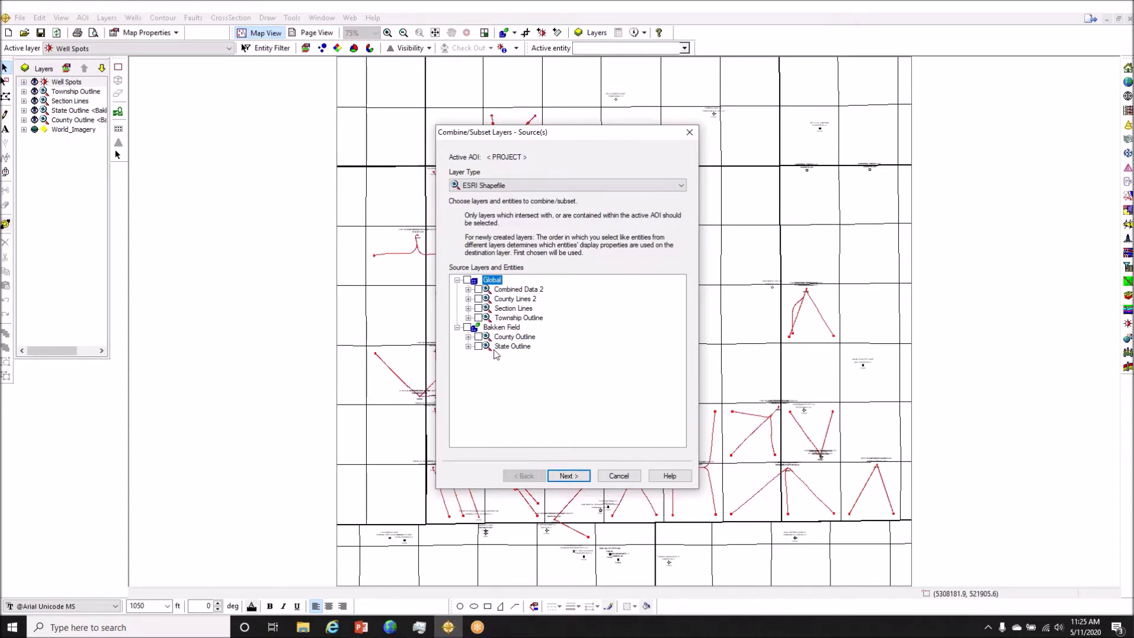
click(478, 346)
click(478, 308)
click(478, 299)
click(478, 317)
click(569, 478)
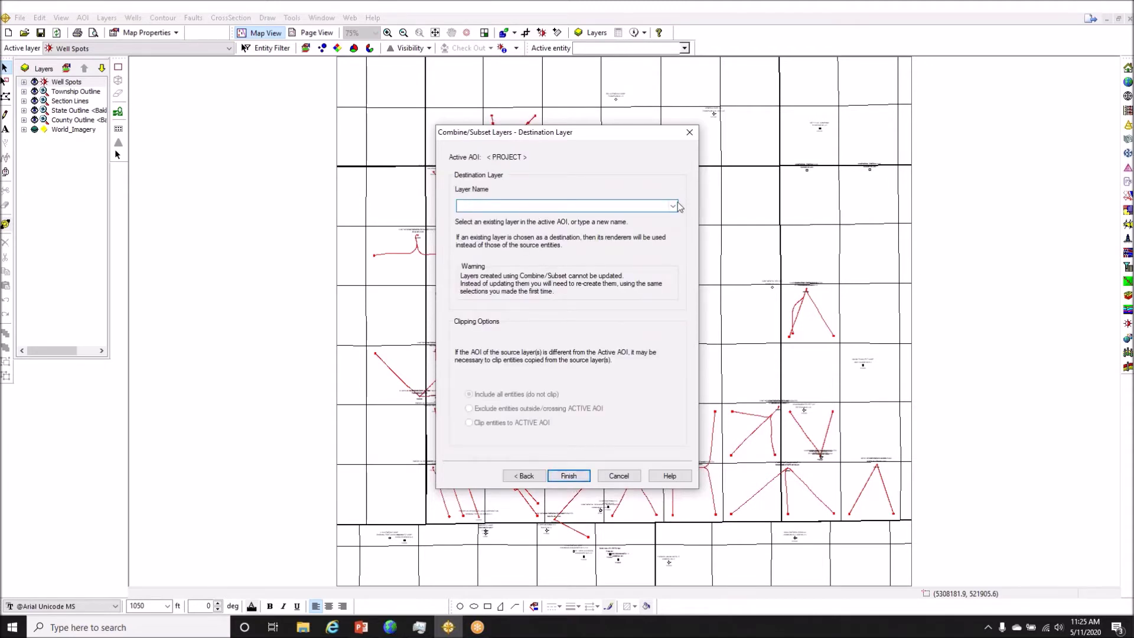
Step: Enter Combination Layers as the destination layer name, and cancel the layer combination without creating it
click(677, 206)
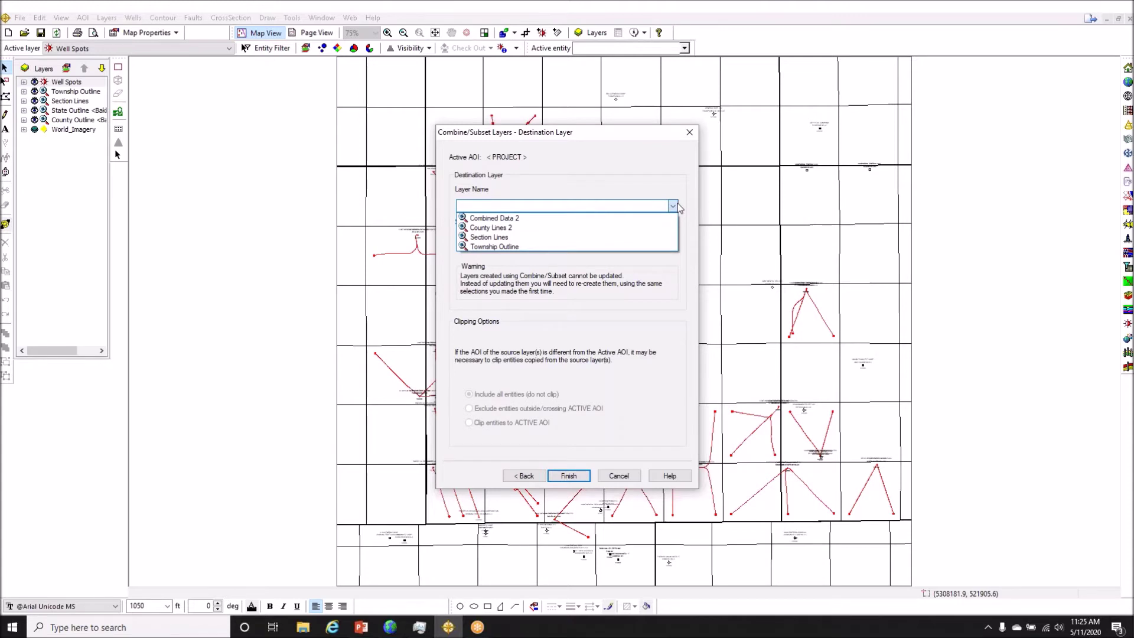
click(623, 206)
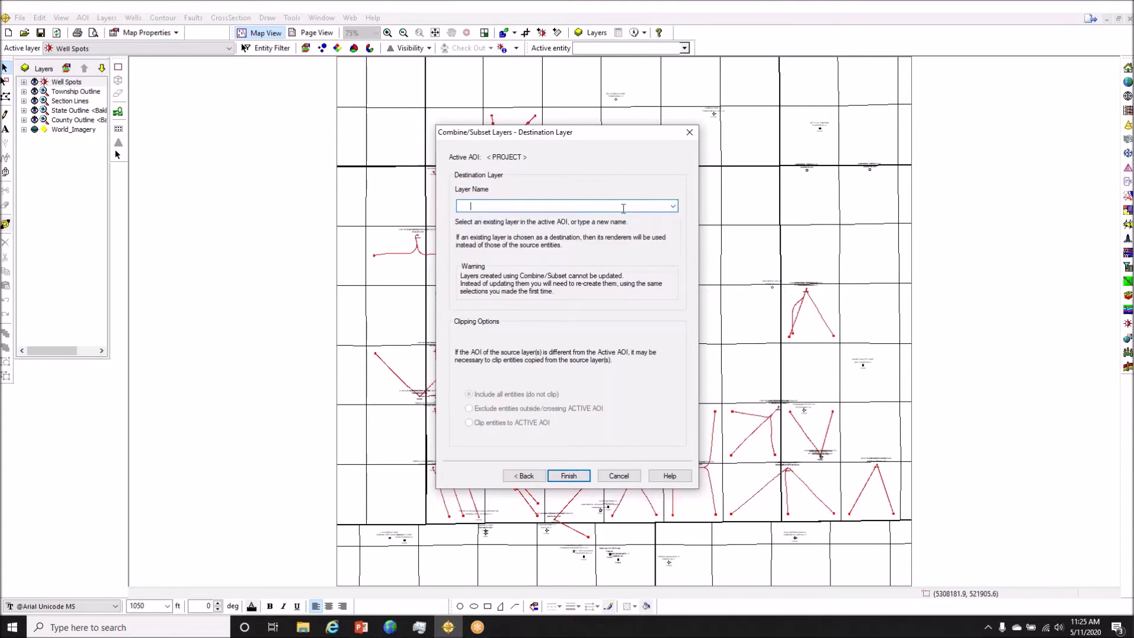
text(Com)
key(BackSpace)
text(mbination Layers)
click(618, 476)
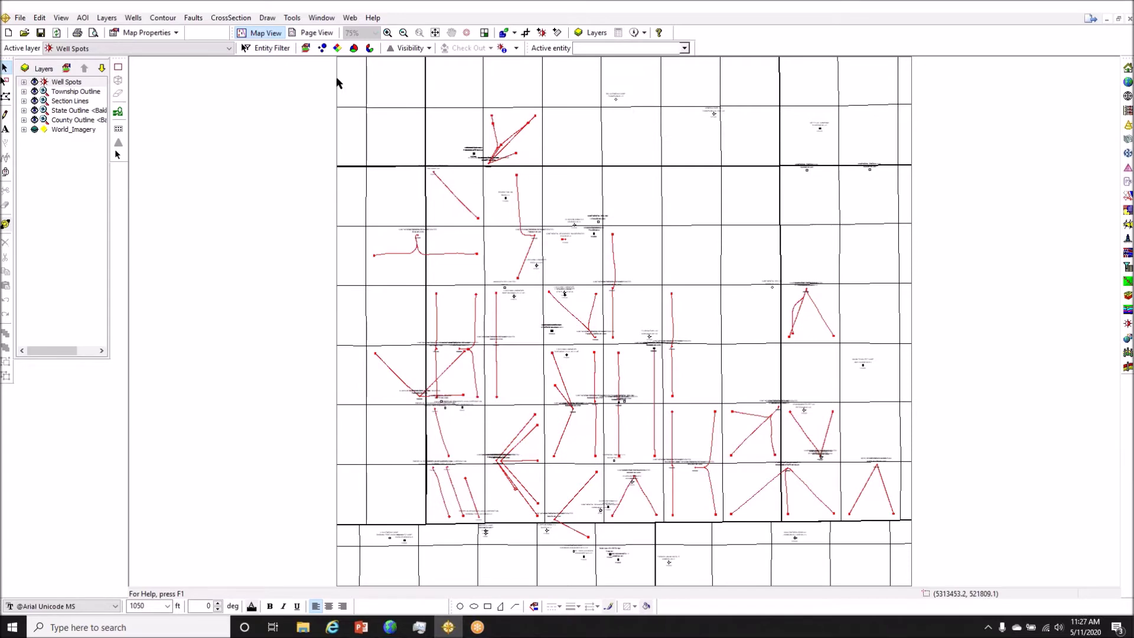
Step: Make Section Lines the active layer and choose PLSS_ID as the field for its thematic display attributes
click(228, 48)
click(211, 79)
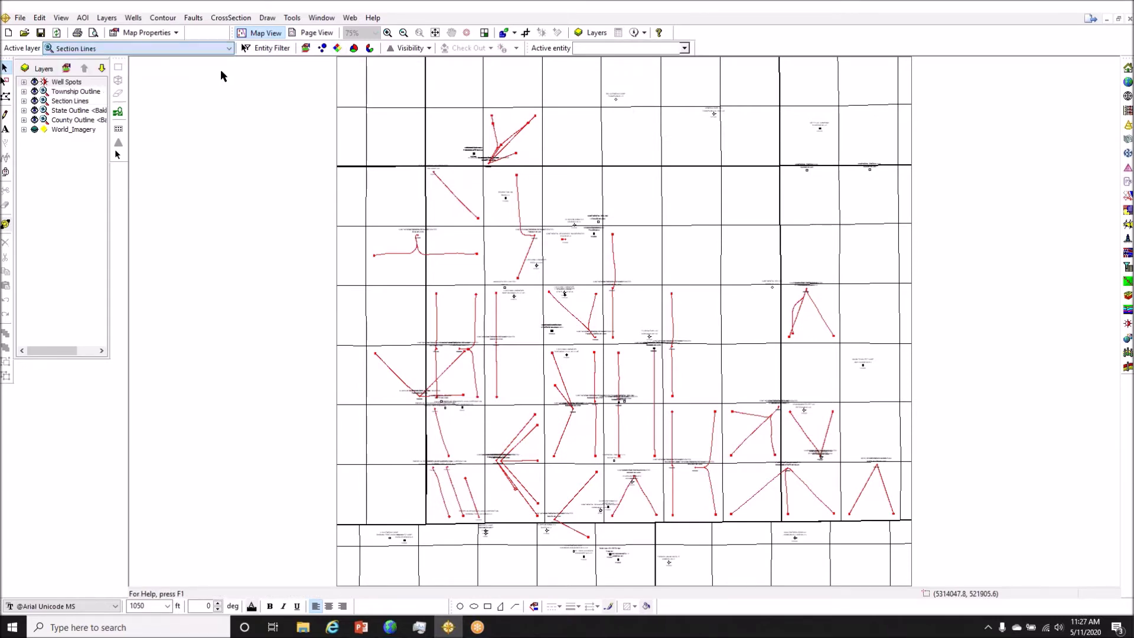
click(337, 49)
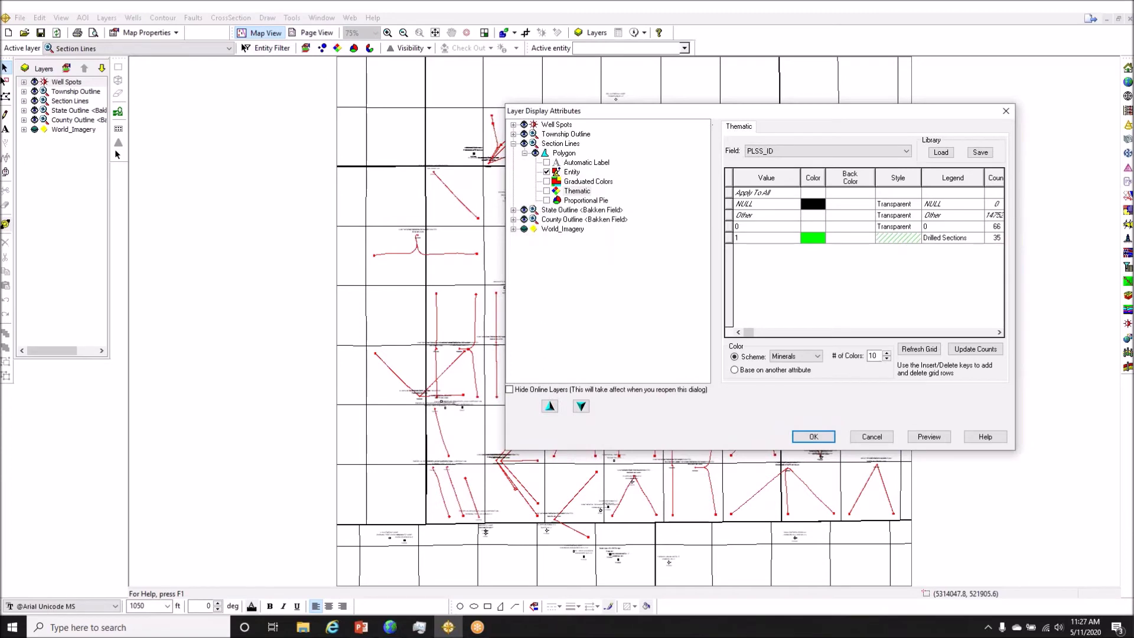
drag(733, 112, 822, 60)
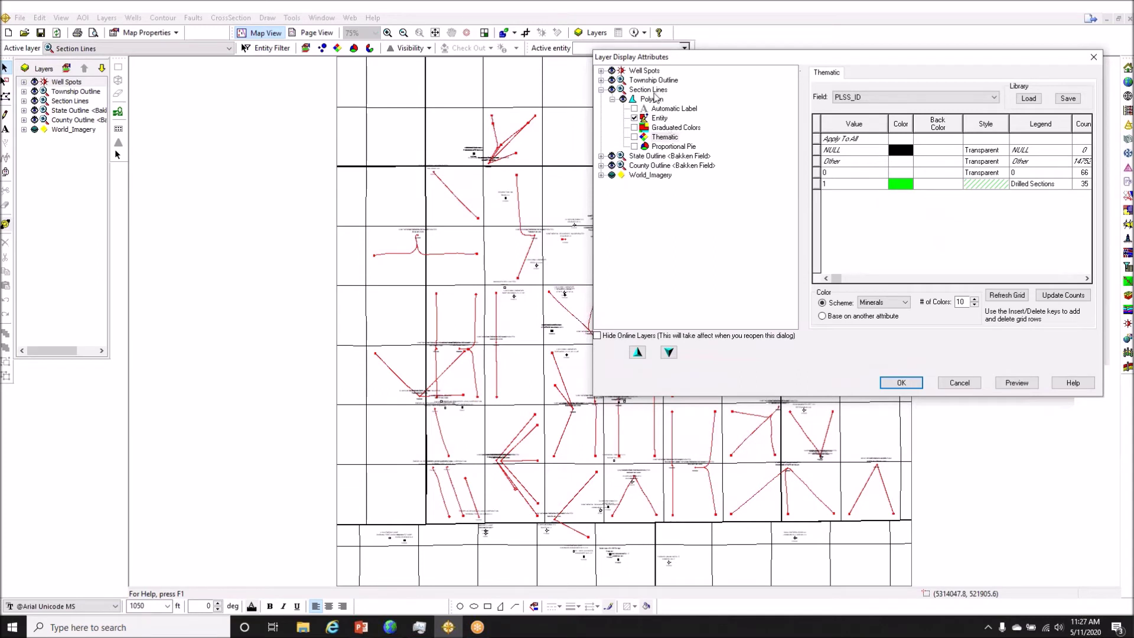
click(957, 98)
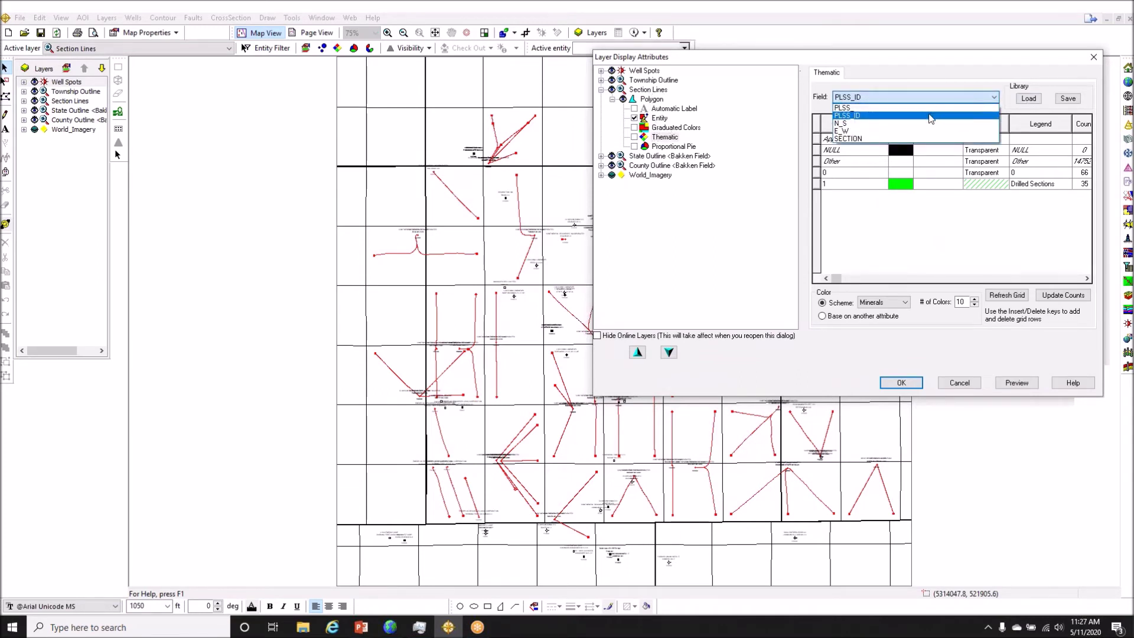
click(858, 116)
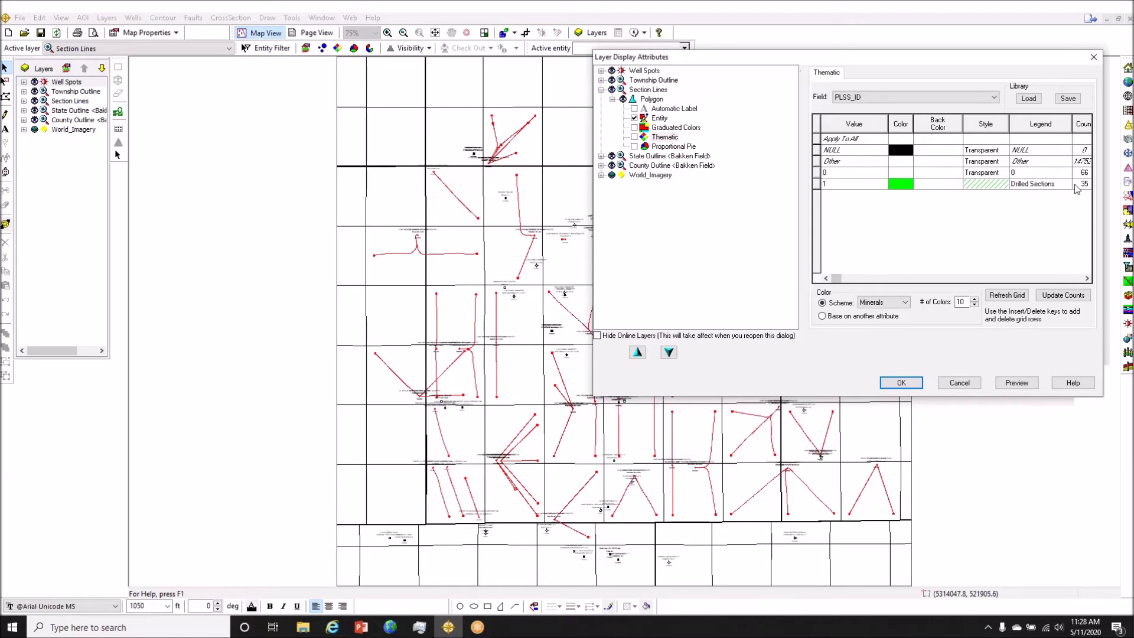
Step: Use a green diagonal hatch fill for the Drilled Sections value and accept the thematic settings
double_click(981, 188)
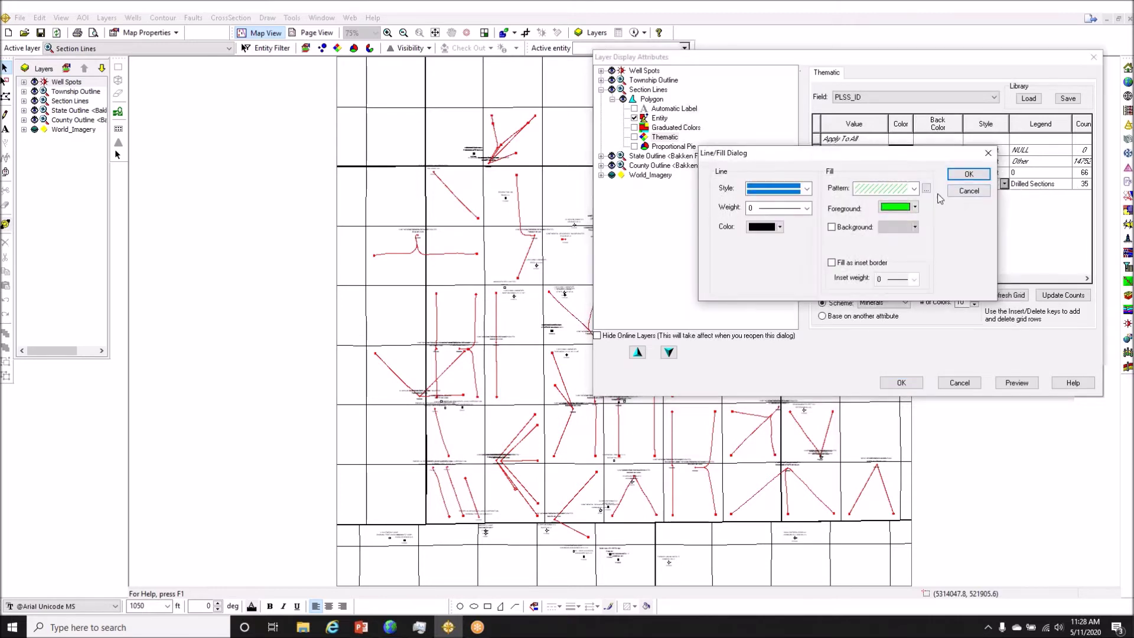
click(914, 188)
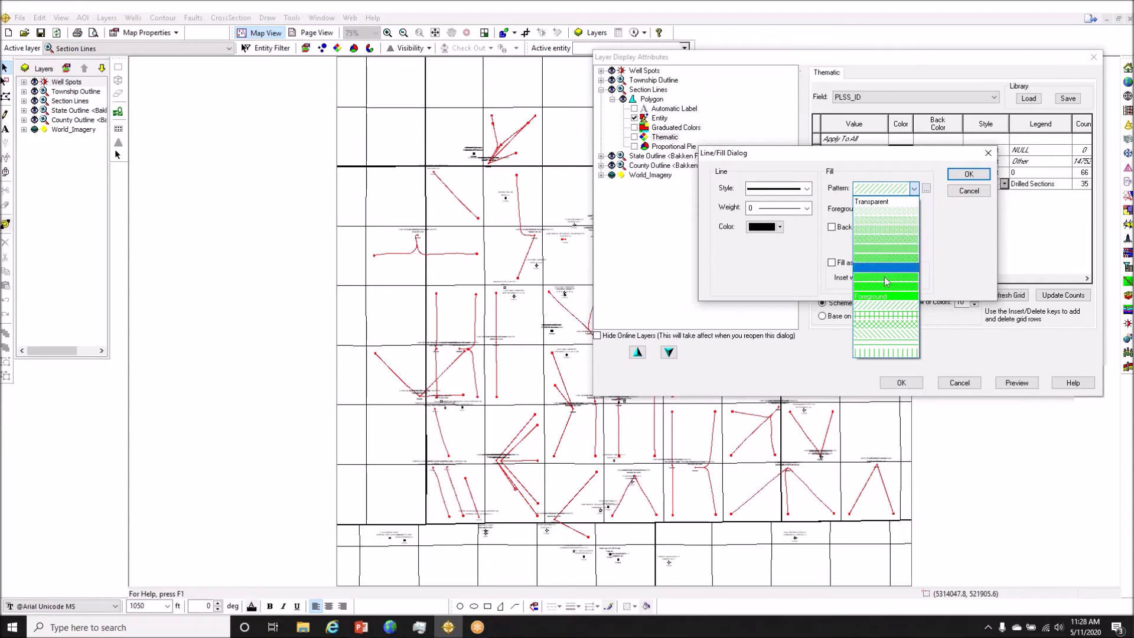
click(889, 231)
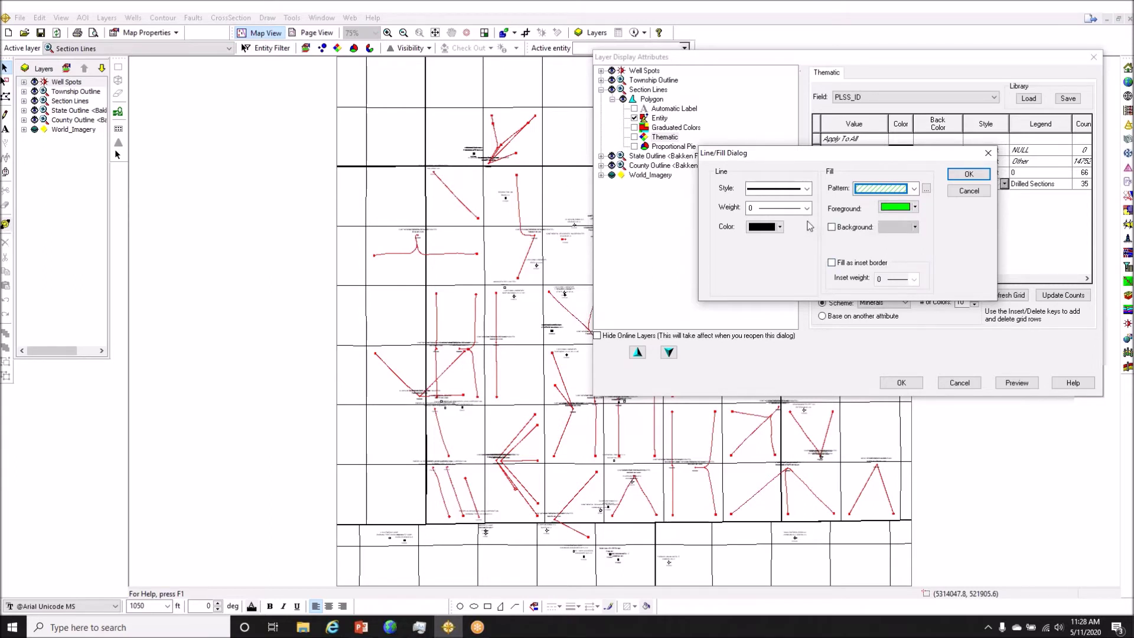
click(968, 173)
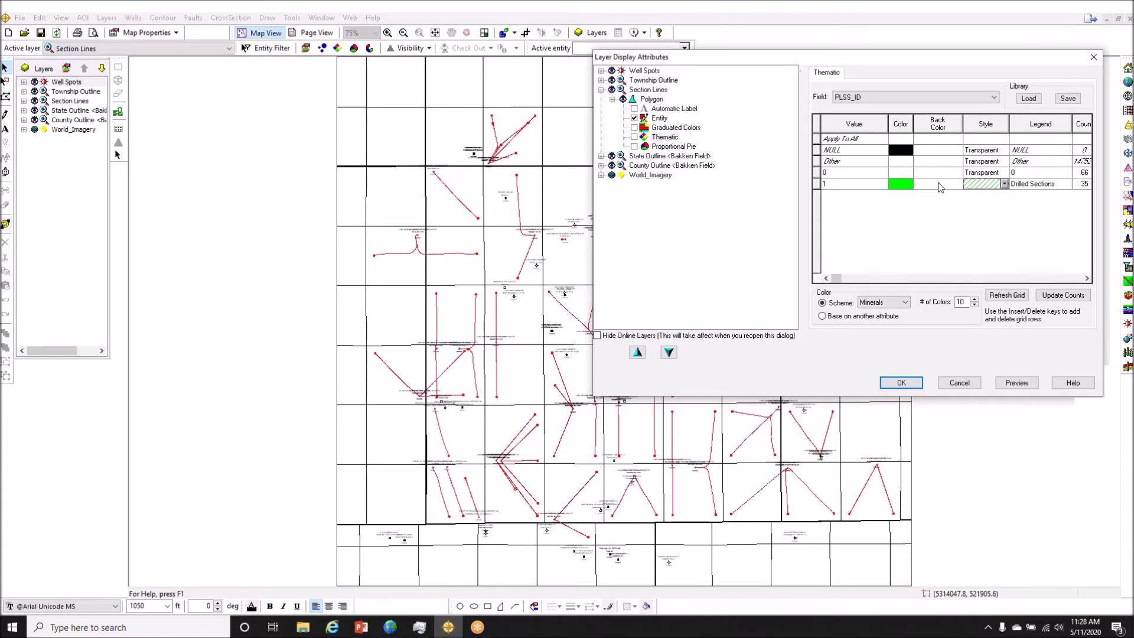
click(904, 383)
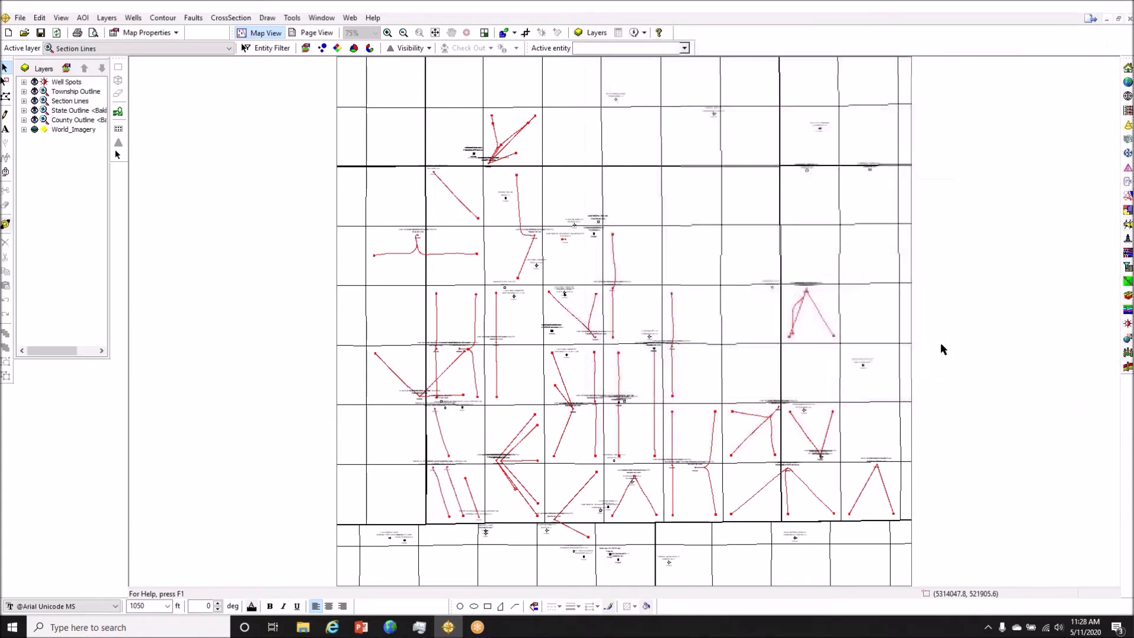
Step: Turn on thematic rendering for the Section Lines polygons and apply it to the map
click(337, 48)
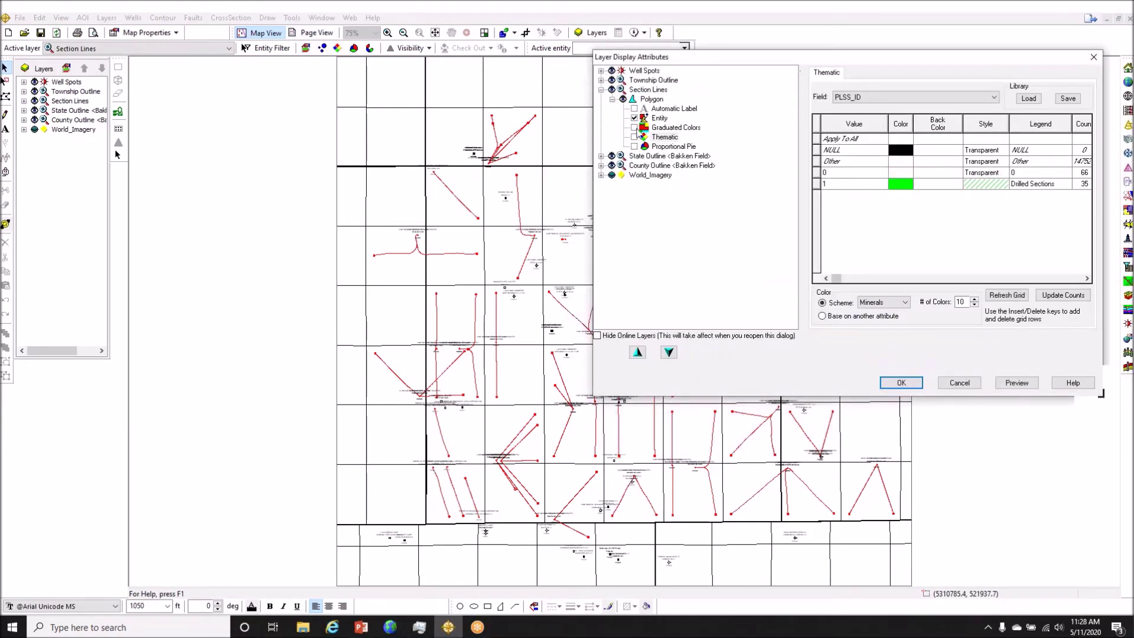
click(635, 136)
click(901, 383)
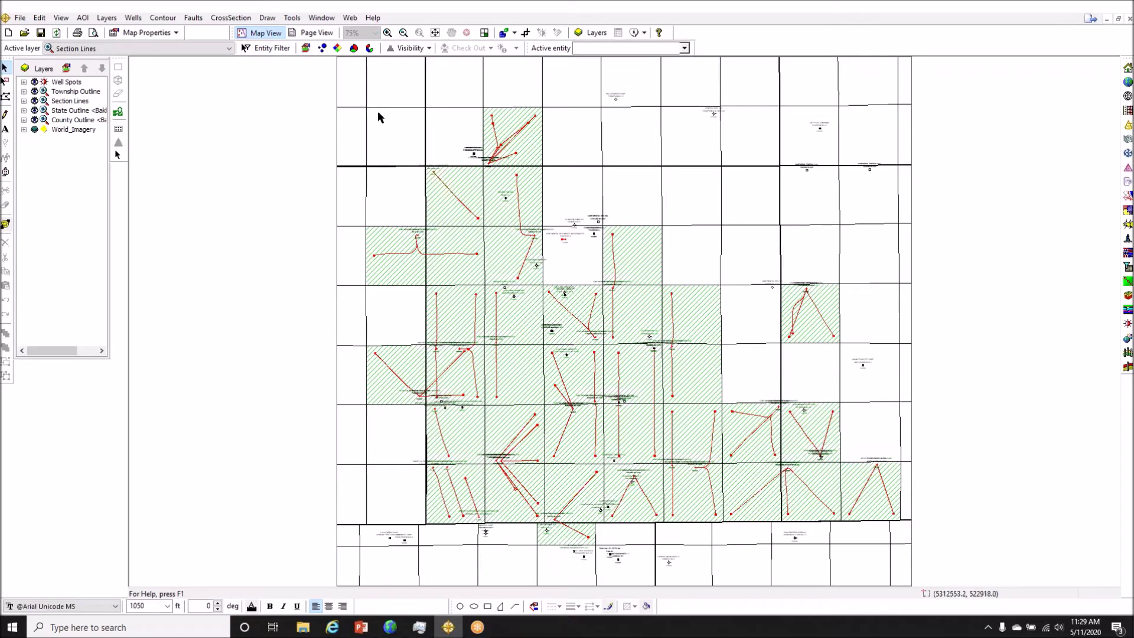
Step: Enable proportional pies for straight hole wells in the Well Spots layer and preview them, copying the rendering to deviated wells' bottom hole locations
click(199, 49)
click(201, 60)
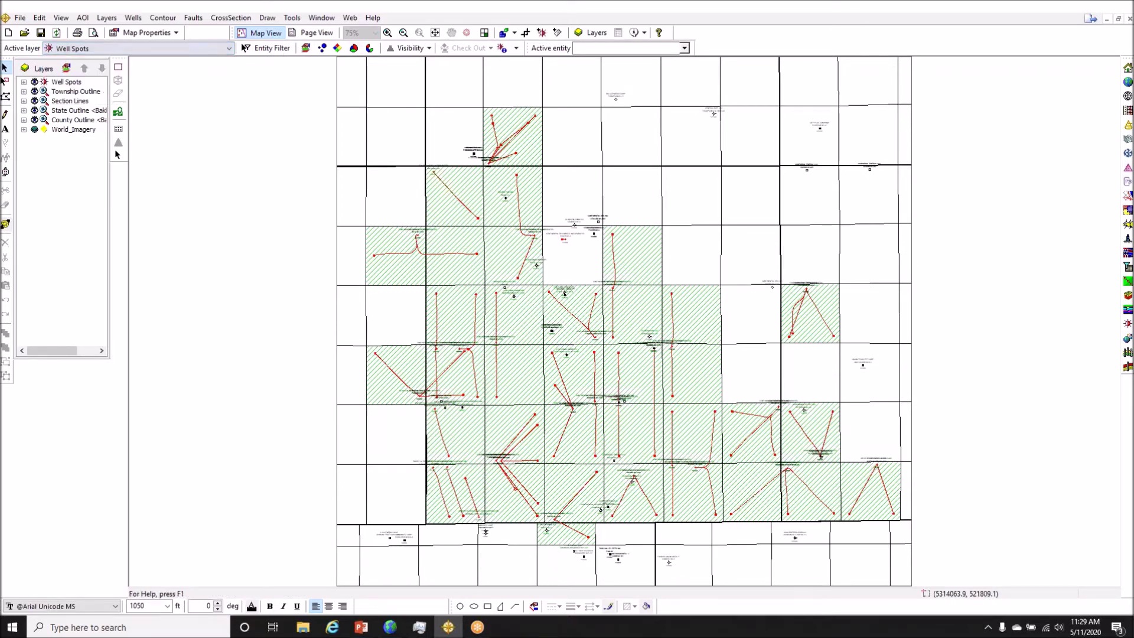
click(353, 49)
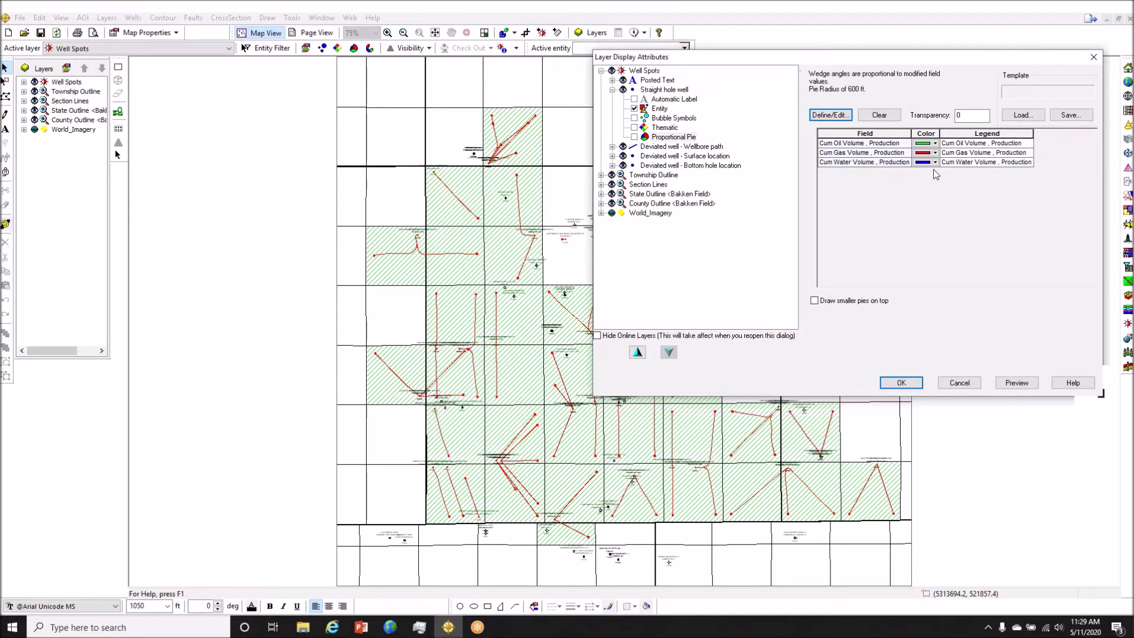
click(635, 137)
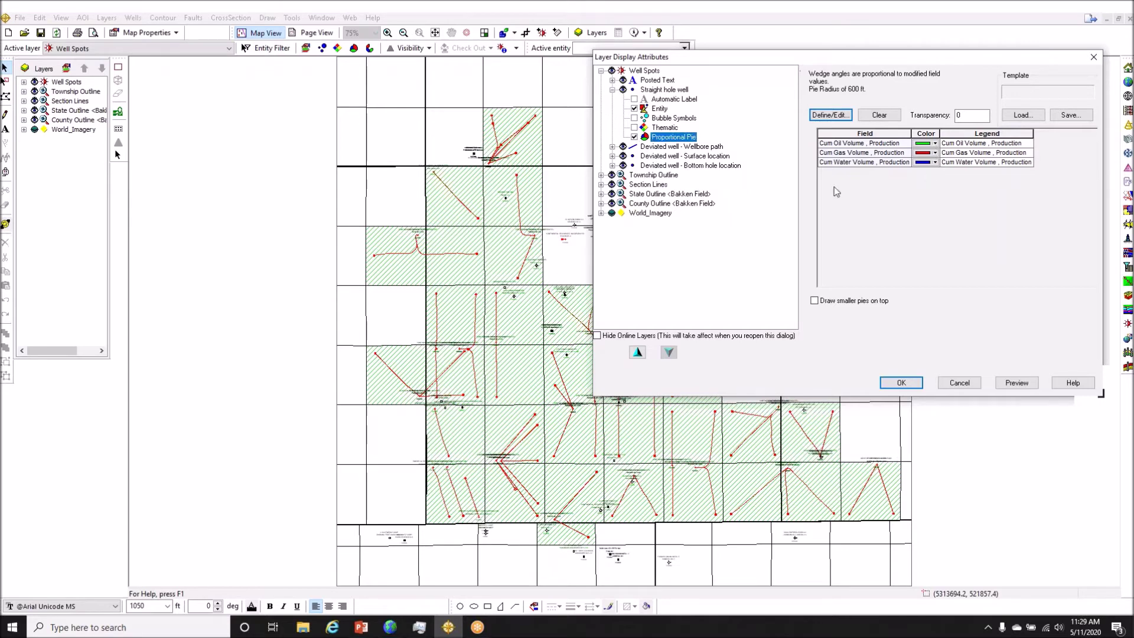
click(1017, 383)
click(790, 264)
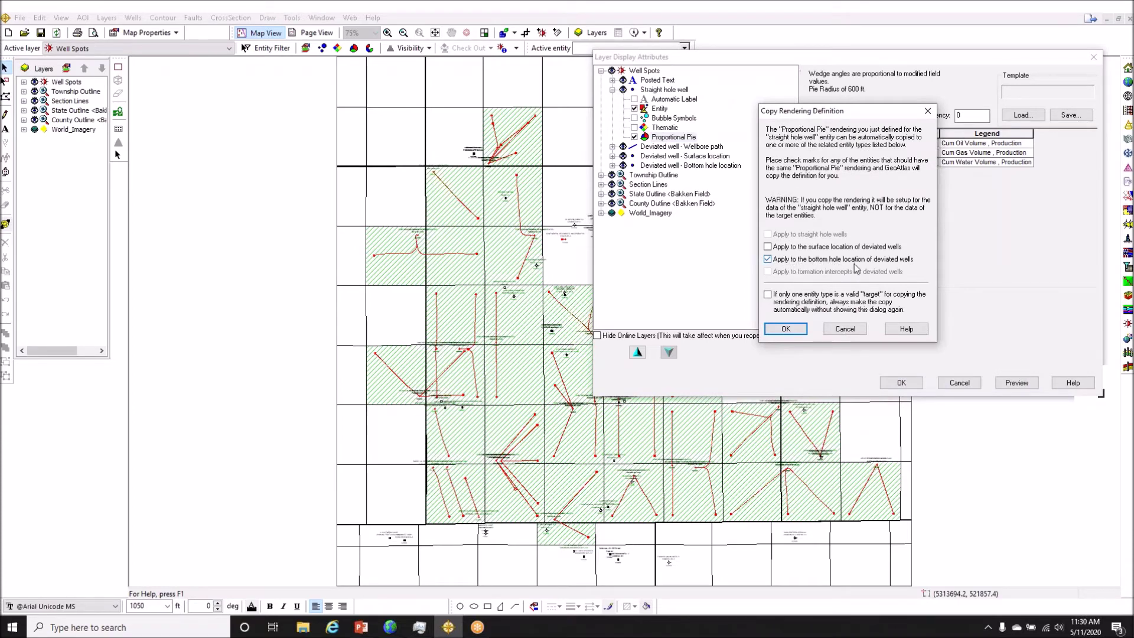
click(785, 329)
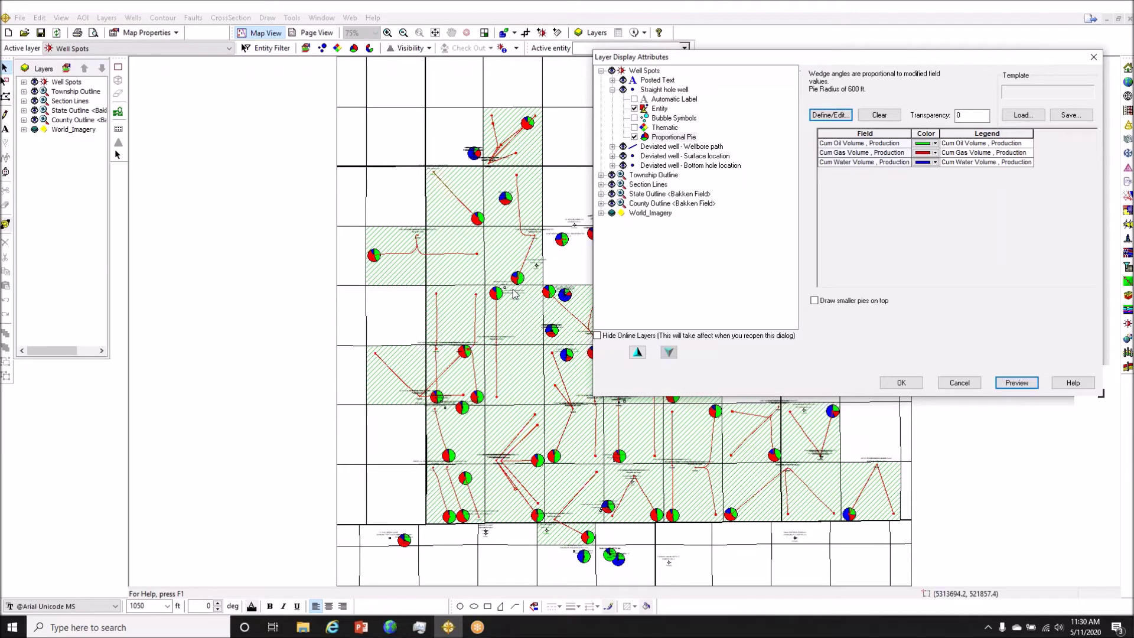
Step: Try a pie radius proportional to the sum of all field values and preview it, including the deviated wells' bottom hole locations
click(832, 115)
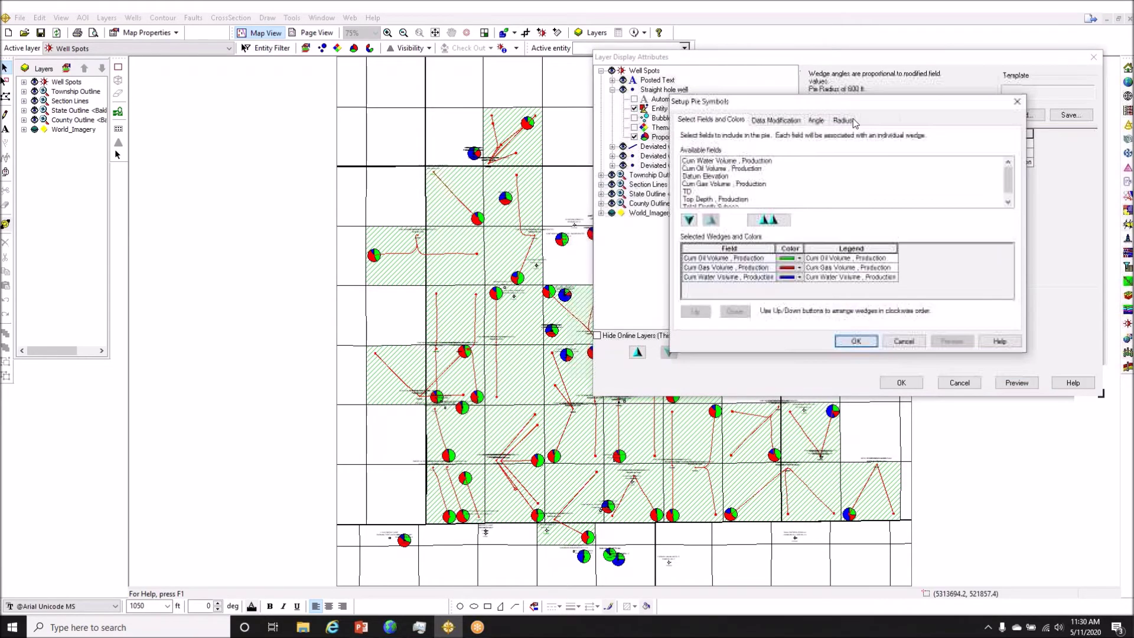
click(842, 121)
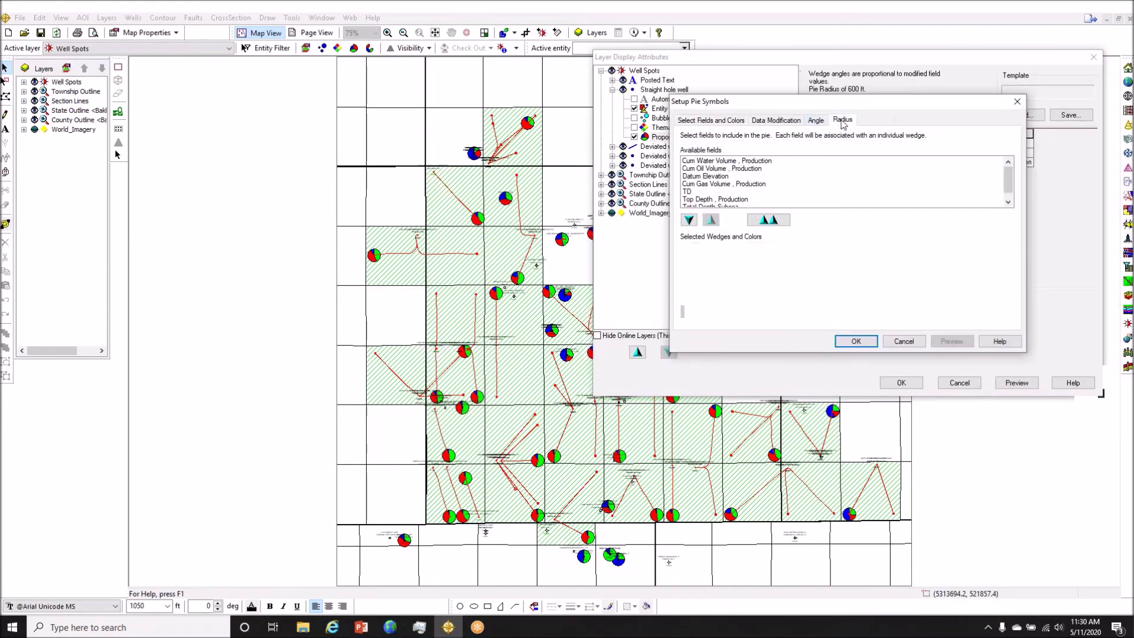
click(793, 121)
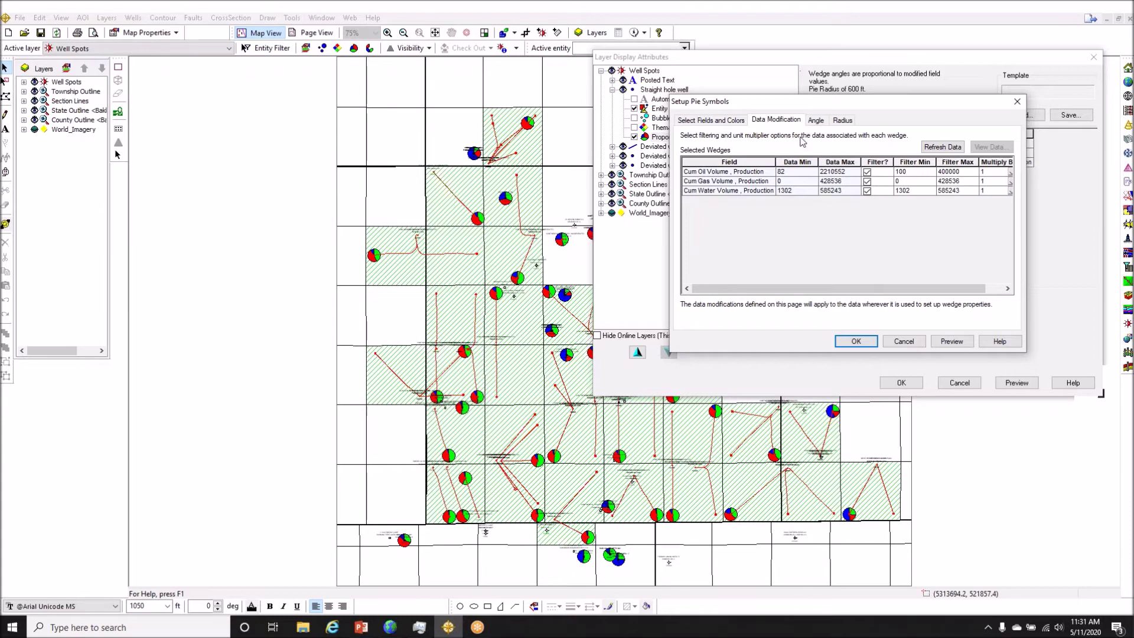
click(838, 121)
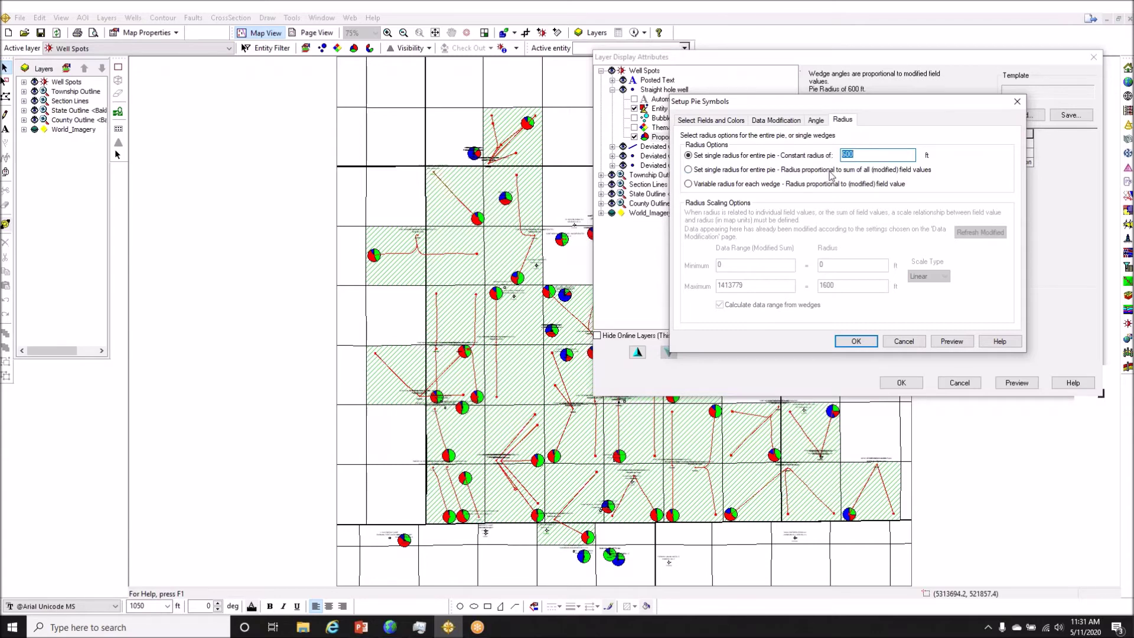
click(715, 171)
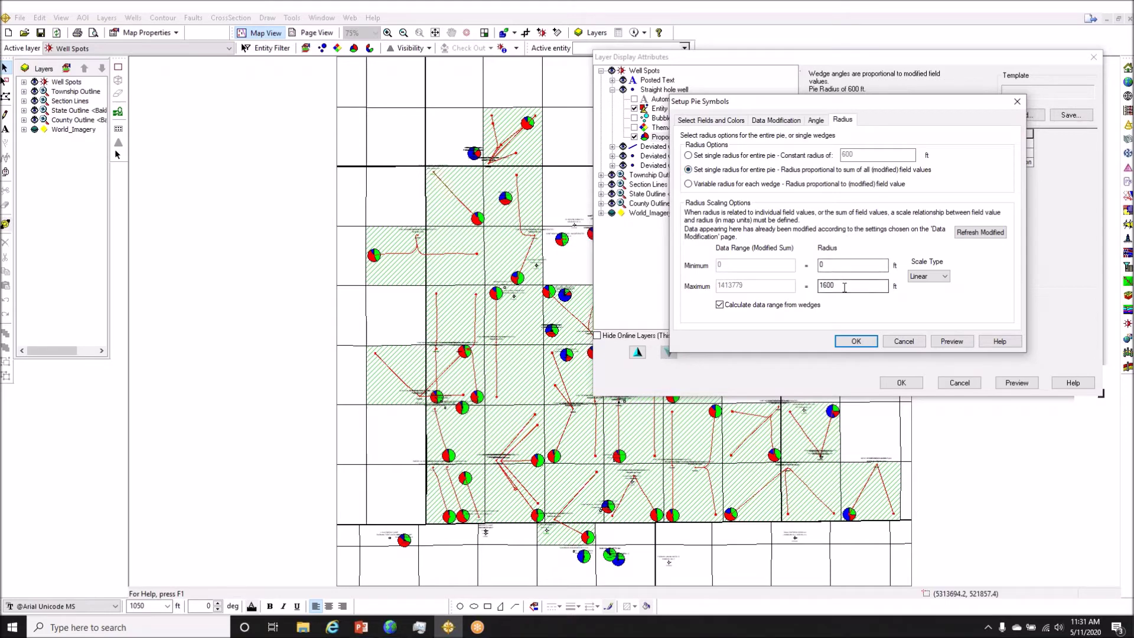
click(952, 341)
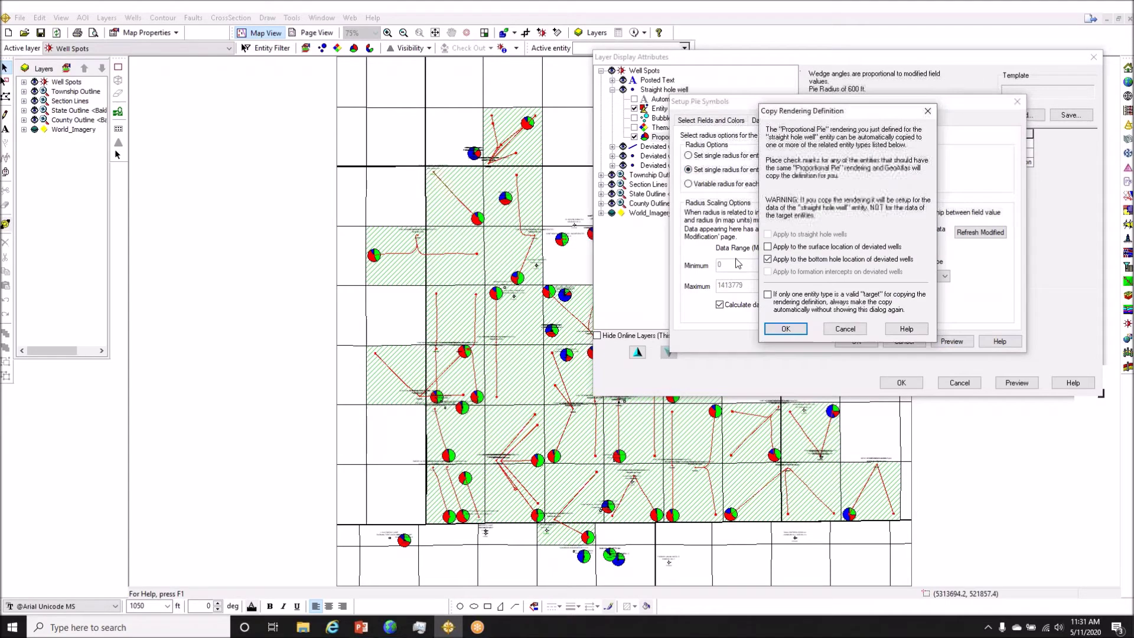
click(785, 329)
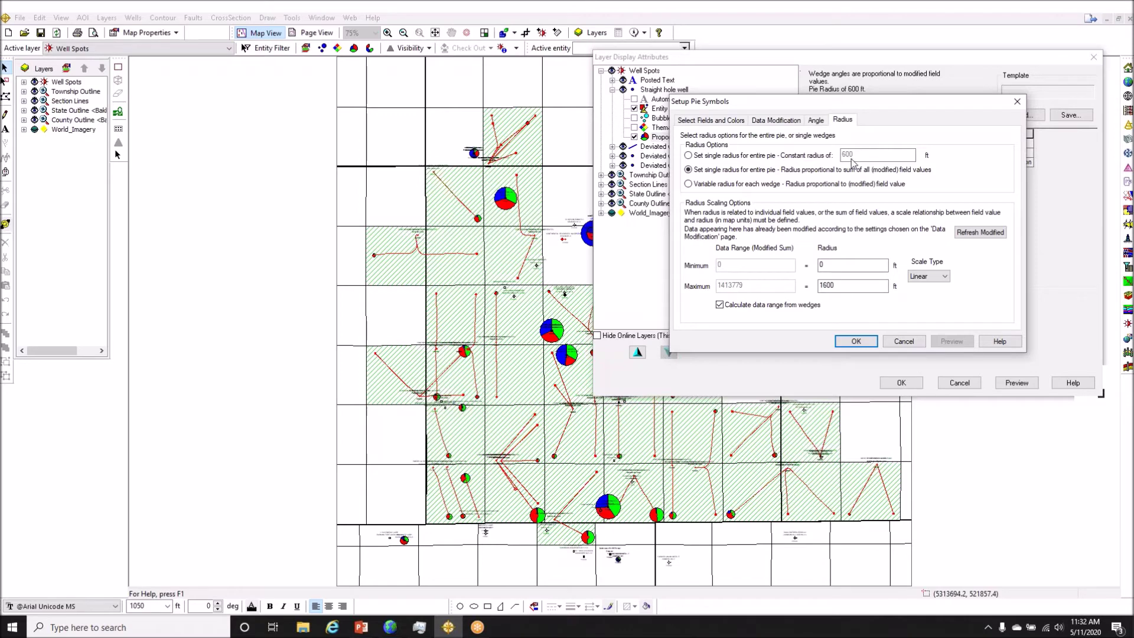
click(844, 286)
double_click(846, 265)
Step: Set a constant 600 ft radius for the pies, copy the rendering to the deviated wells' bottom hole locations and apply it
click(689, 156)
click(856, 341)
click(789, 324)
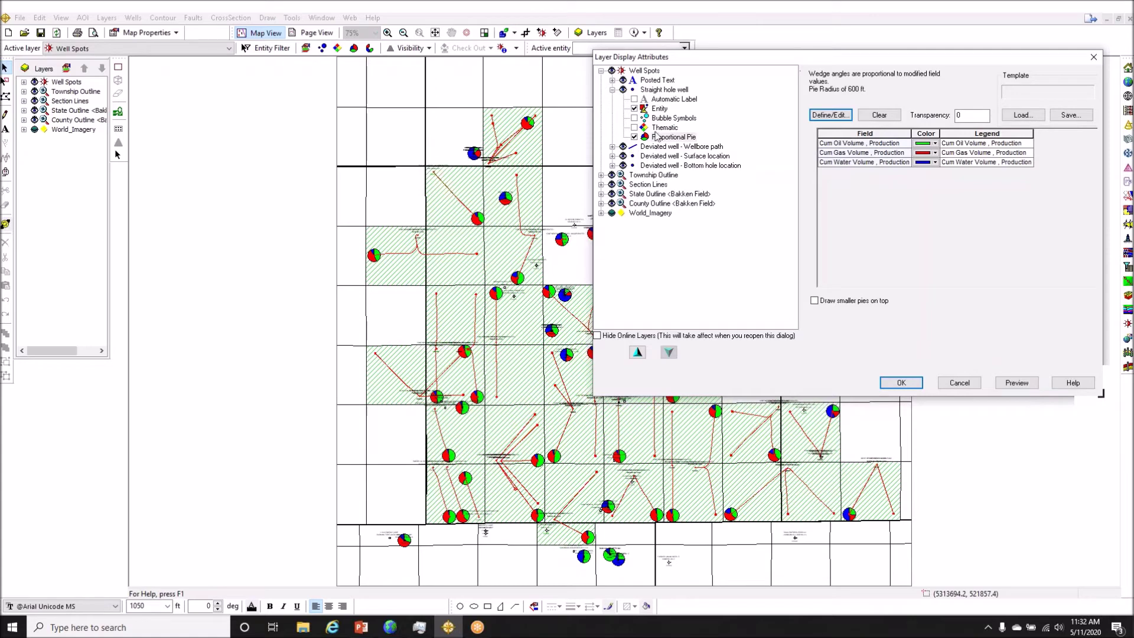
click(903, 381)
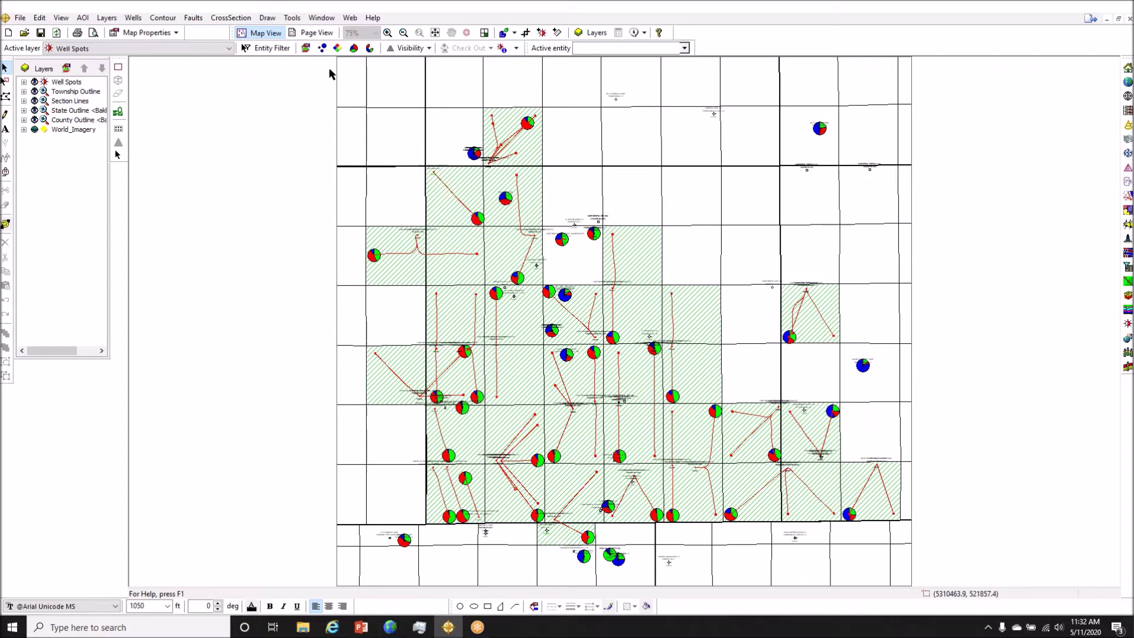
Step: Turn off the proportional pies for straight hole wells and deviated wells' bottom hole locations in Well Spots and preview the map
click(322, 49)
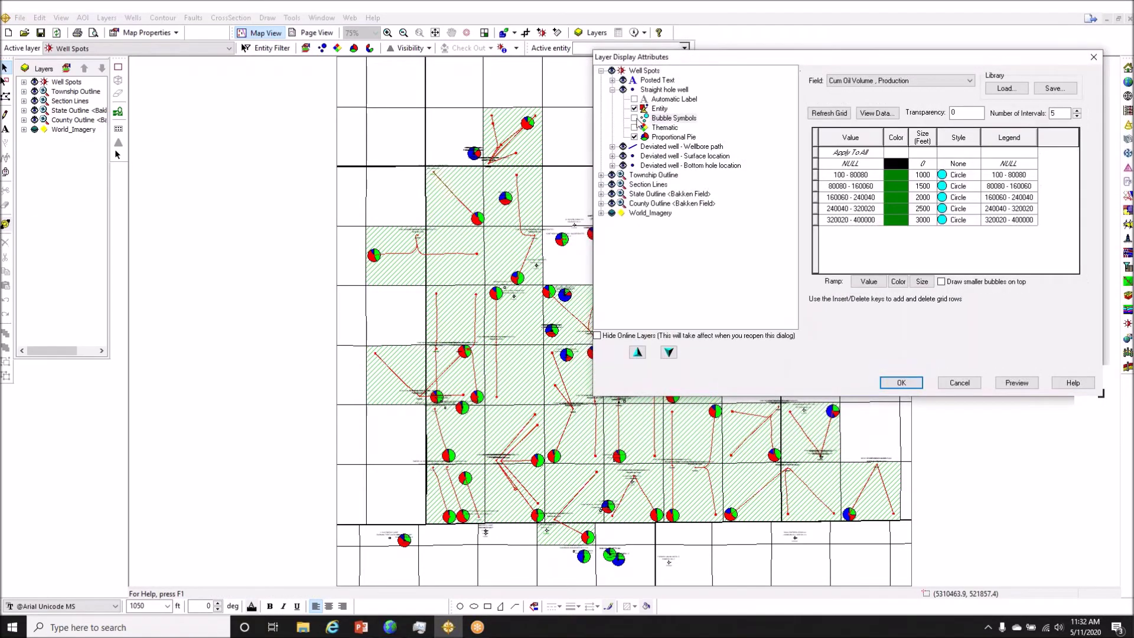
click(636, 137)
click(1016, 382)
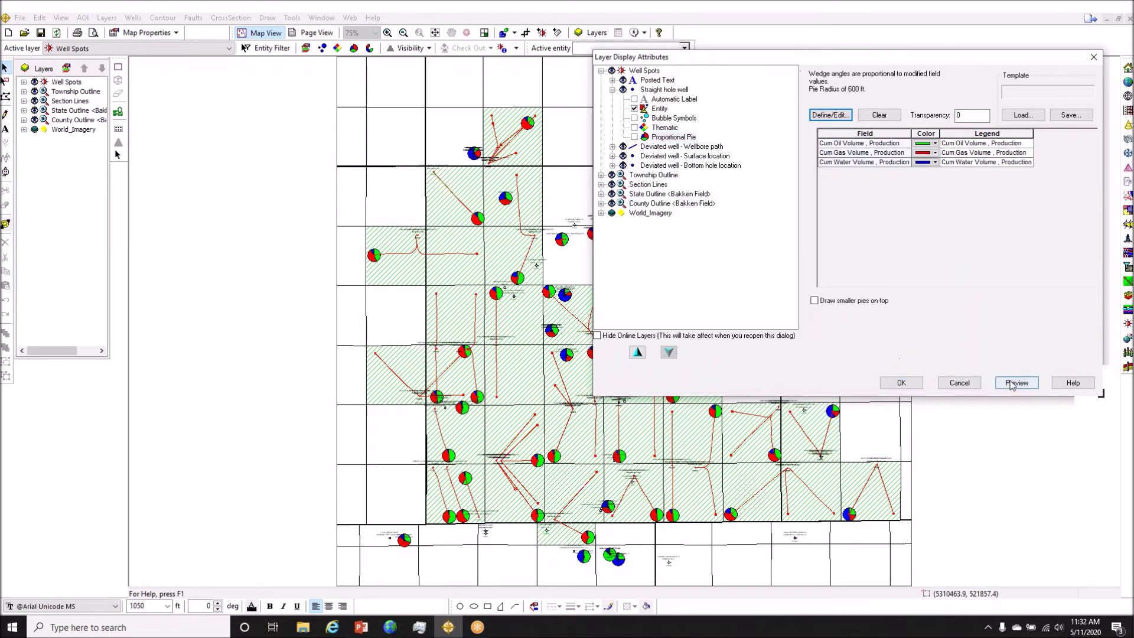
click(784, 329)
Step: Enable bubble symbols for cumulative oil volume on straight hole wells, copy the rendering to deviated wells' bottom hole locations and apply it
click(634, 118)
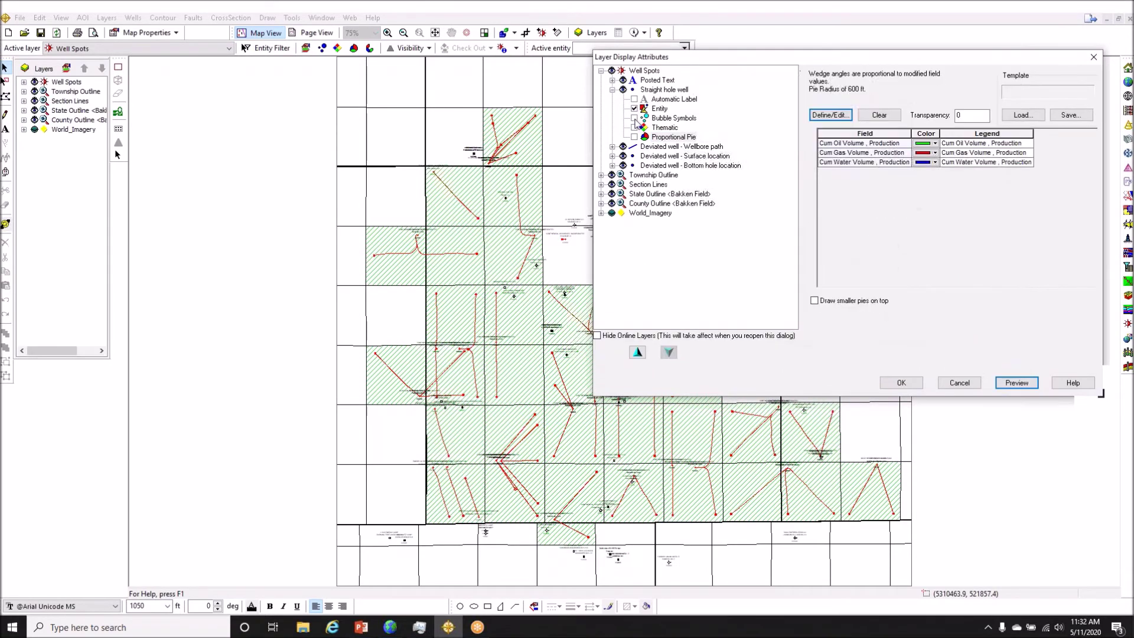
click(673, 119)
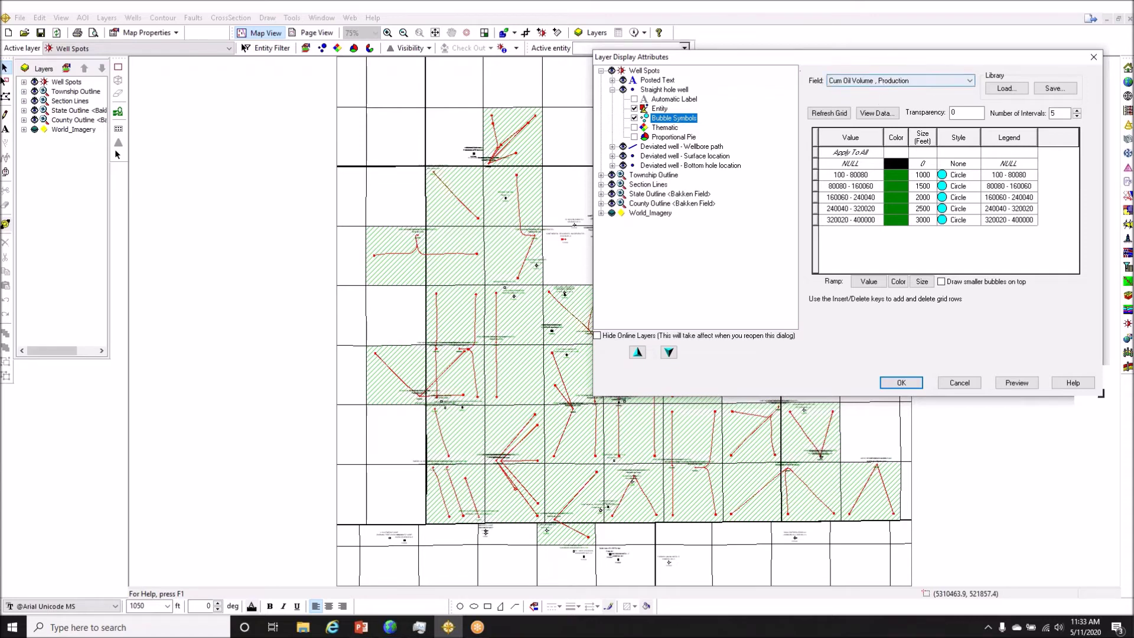
click(1017, 382)
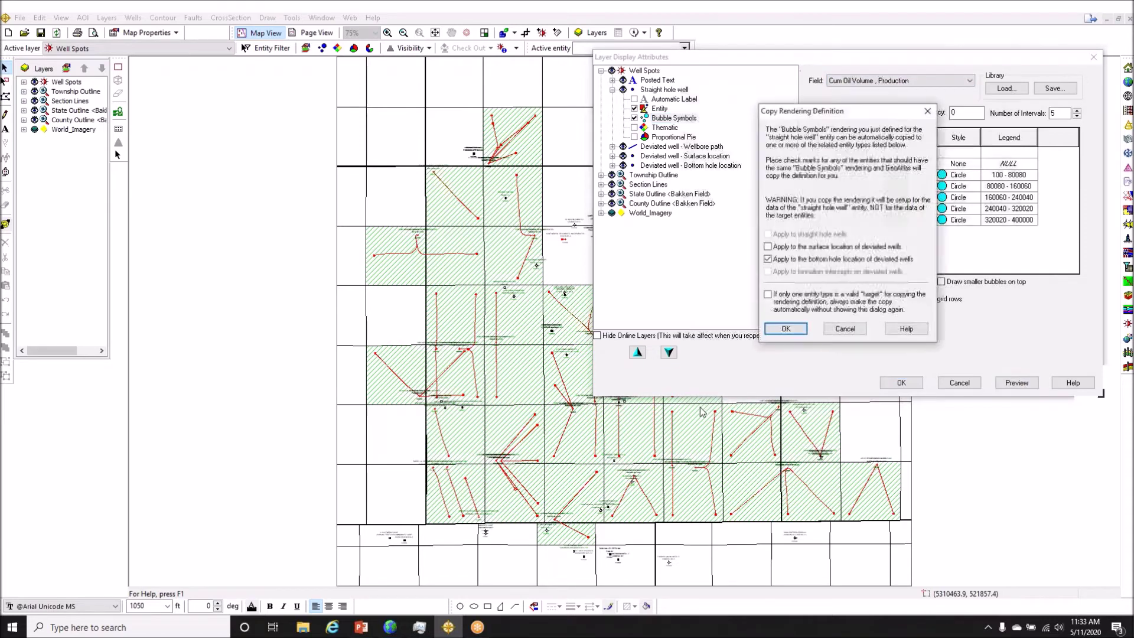
click(785, 328)
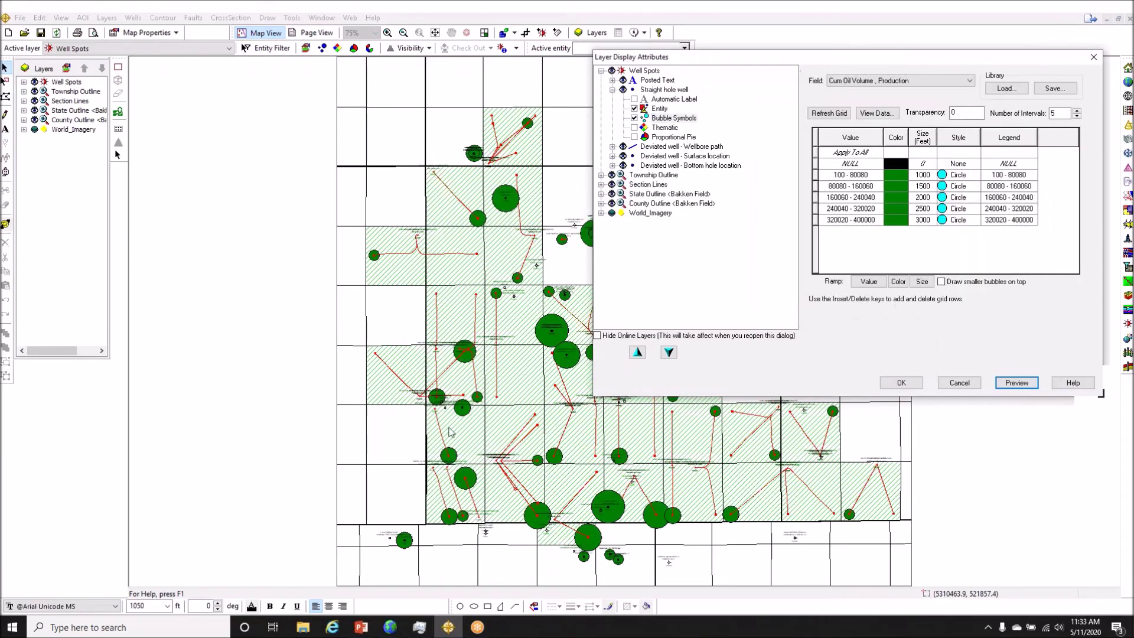
click(901, 383)
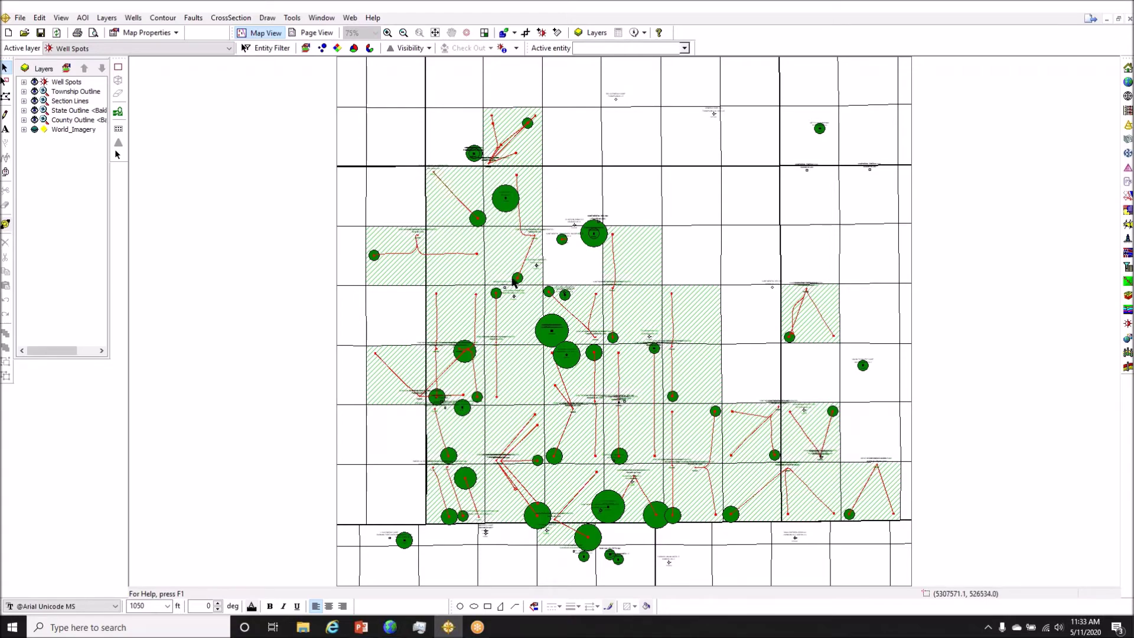
Step: Replace the bubble symbols with proportional pies for straight hole wells and deviated wells' bottom hole locations, and apply the display to the map
click(354, 48)
click(638, 118)
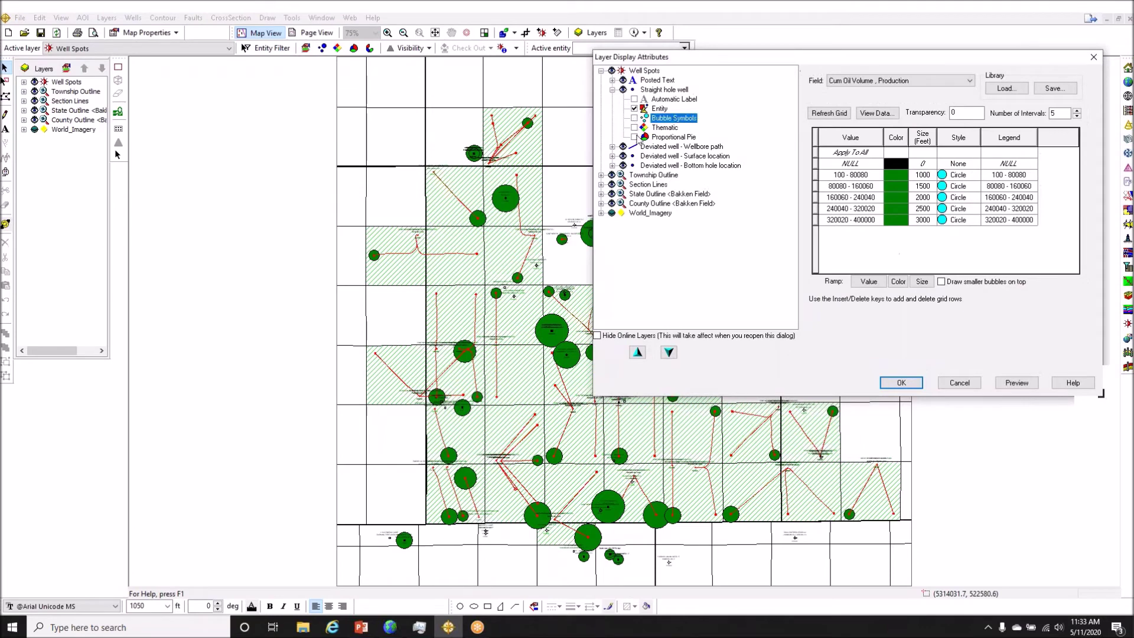
click(635, 136)
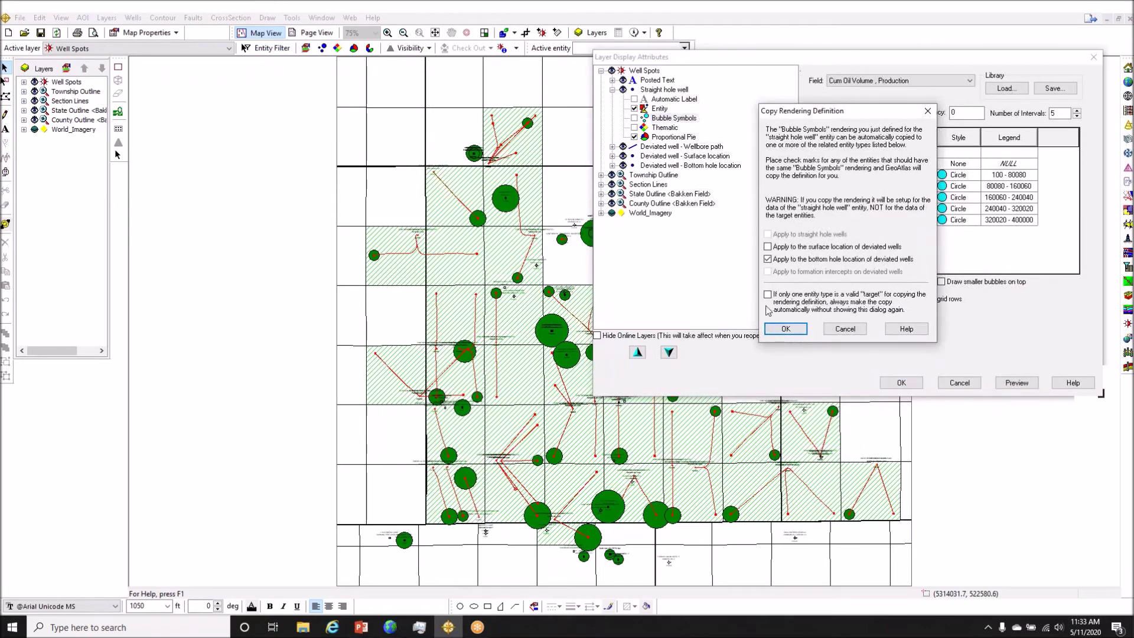
click(786, 329)
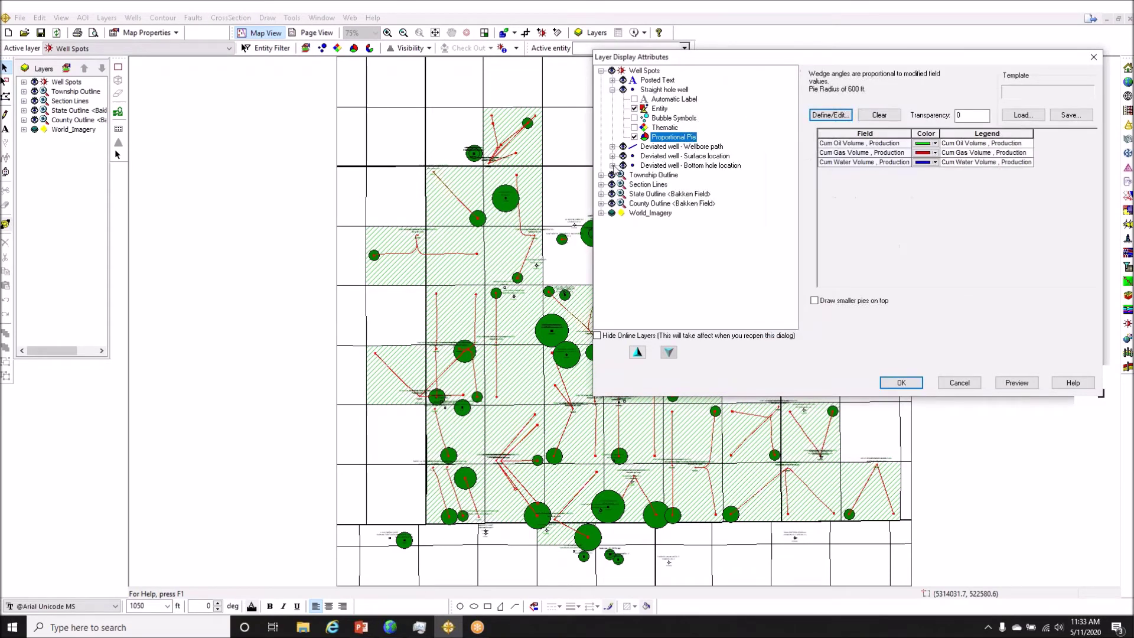
click(612, 166)
click(635, 212)
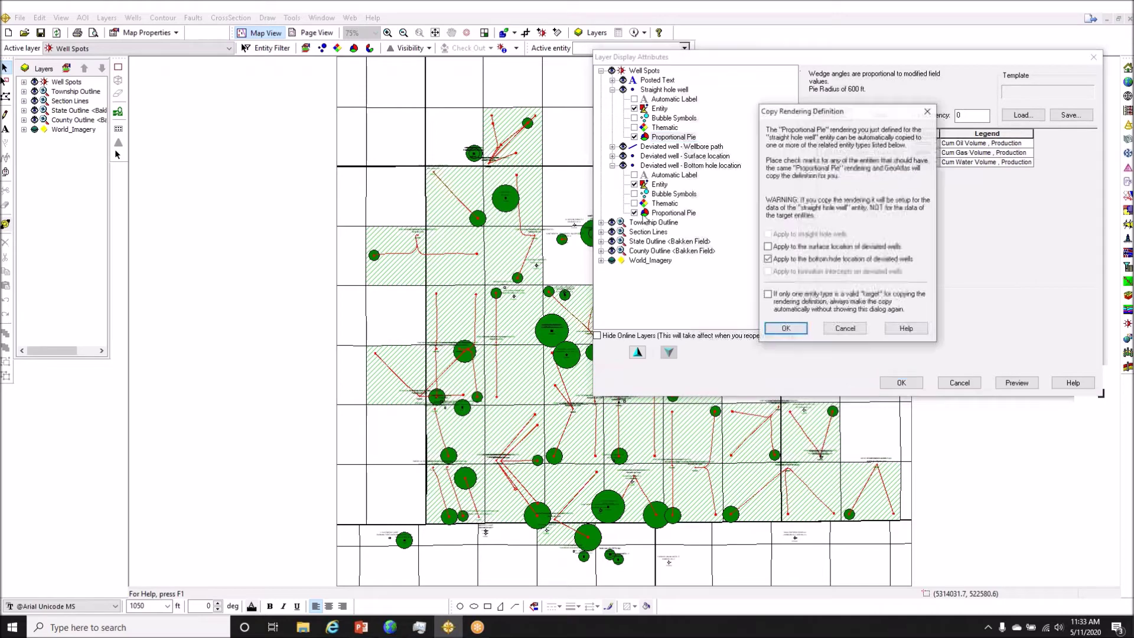
click(796, 331)
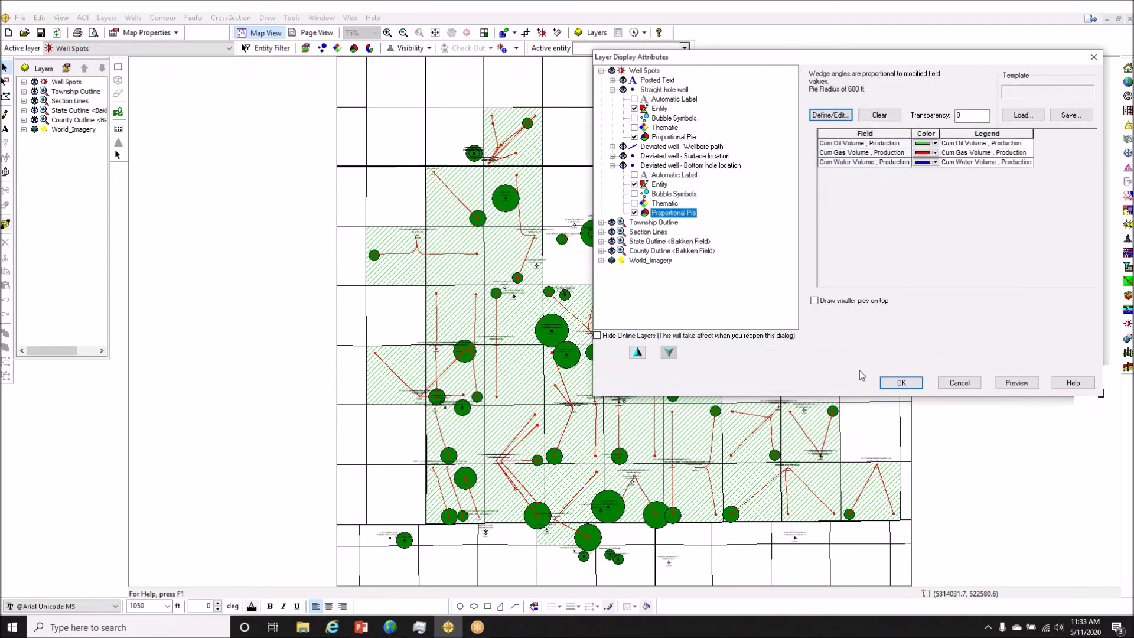
click(901, 383)
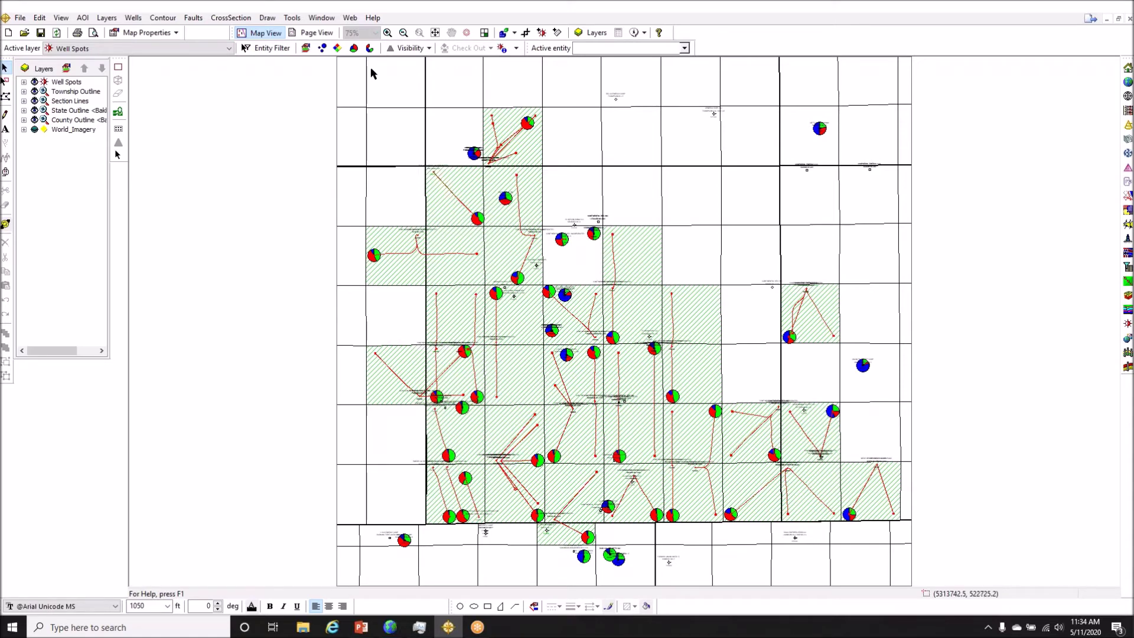
Step: Switch to the page view and fit the whole page on screen
click(311, 32)
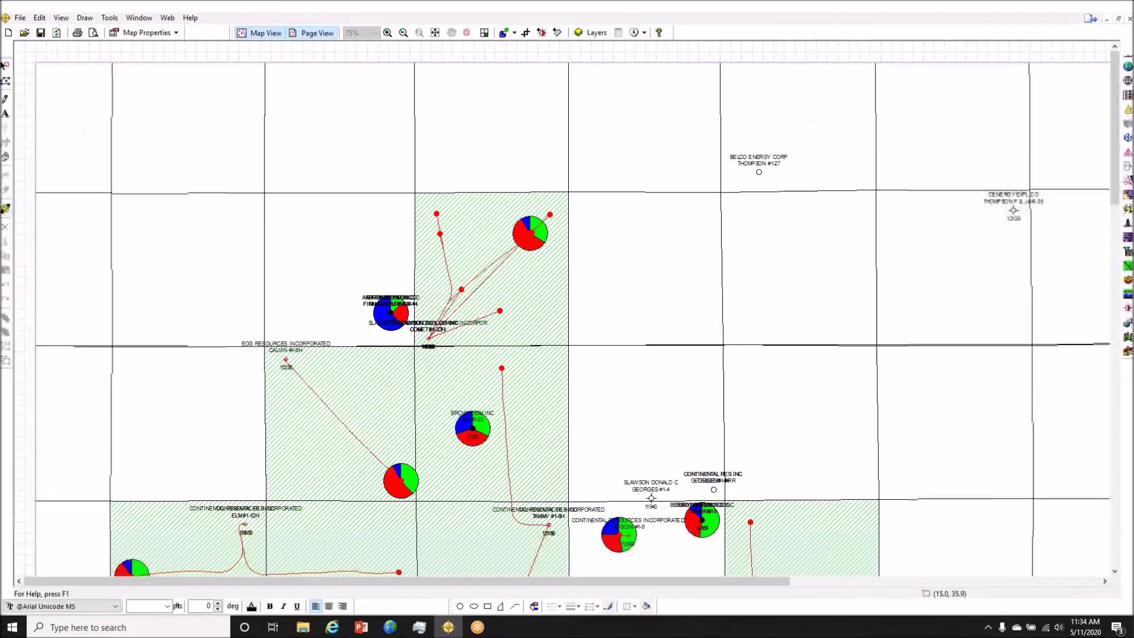
click(435, 33)
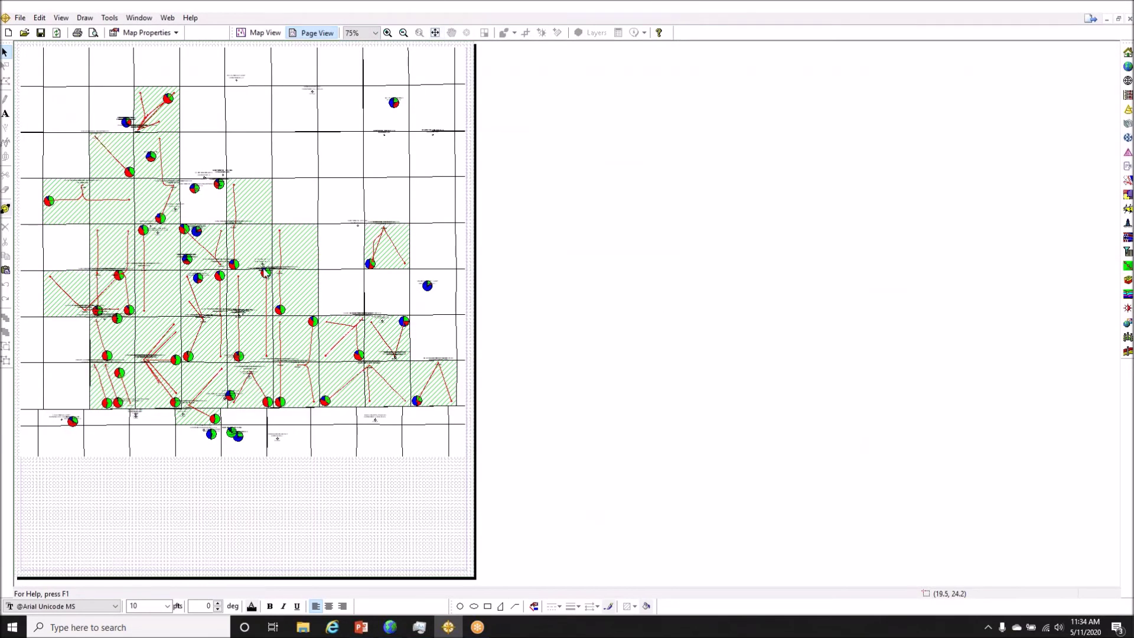
click(234, 304)
click(279, 495)
Step: Set the map's output scale to 1:18000 in the general map properties
click(161, 34)
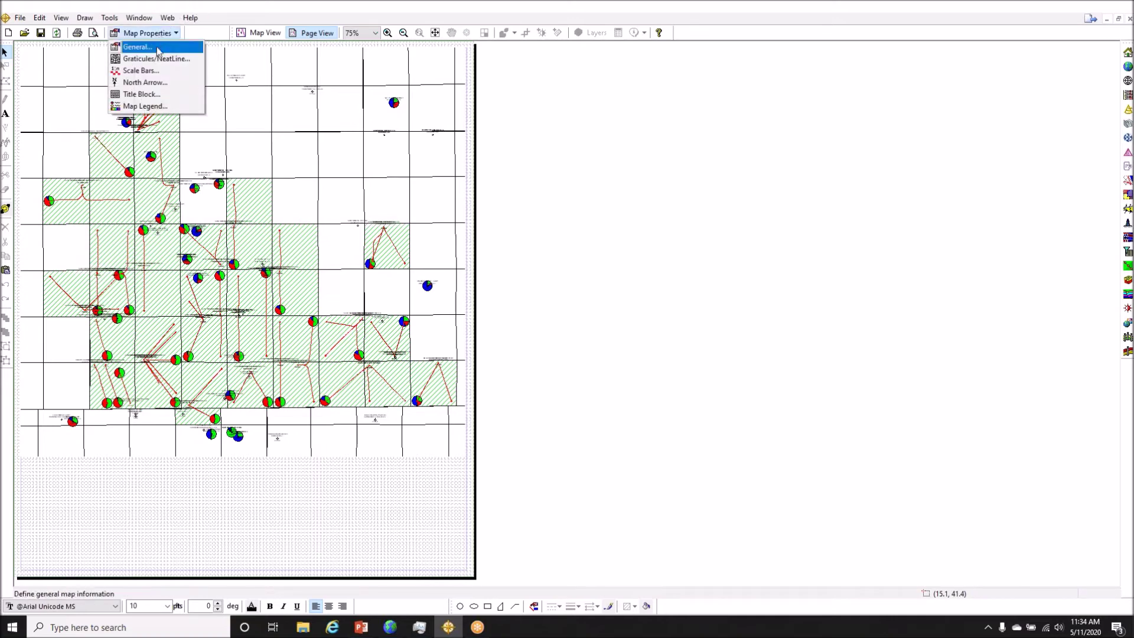
click(157, 47)
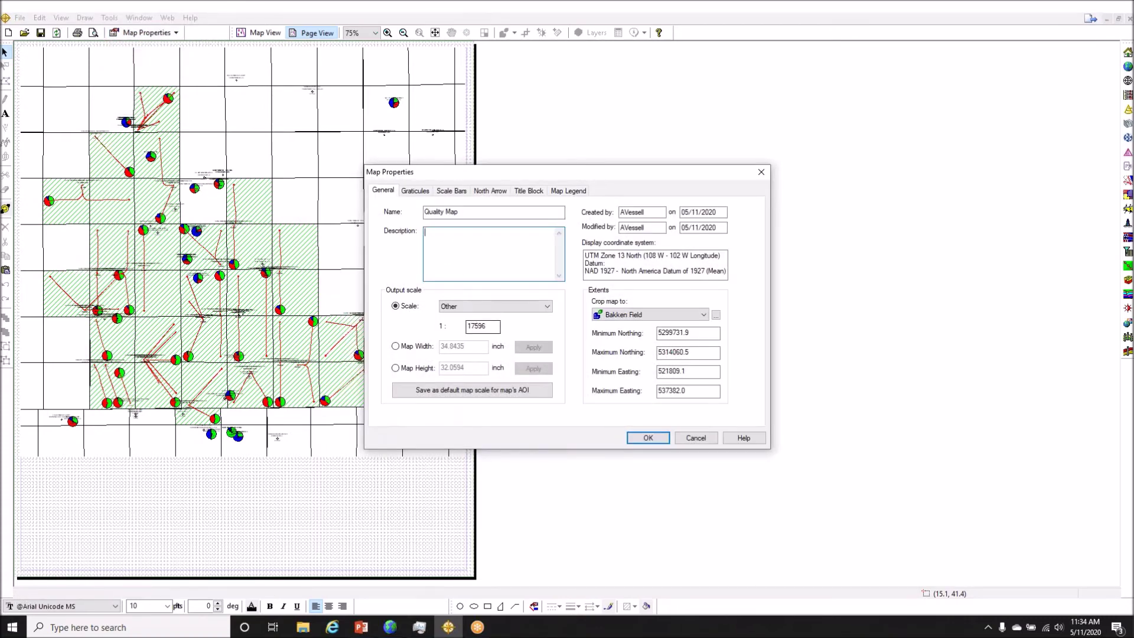
double_click(461, 332)
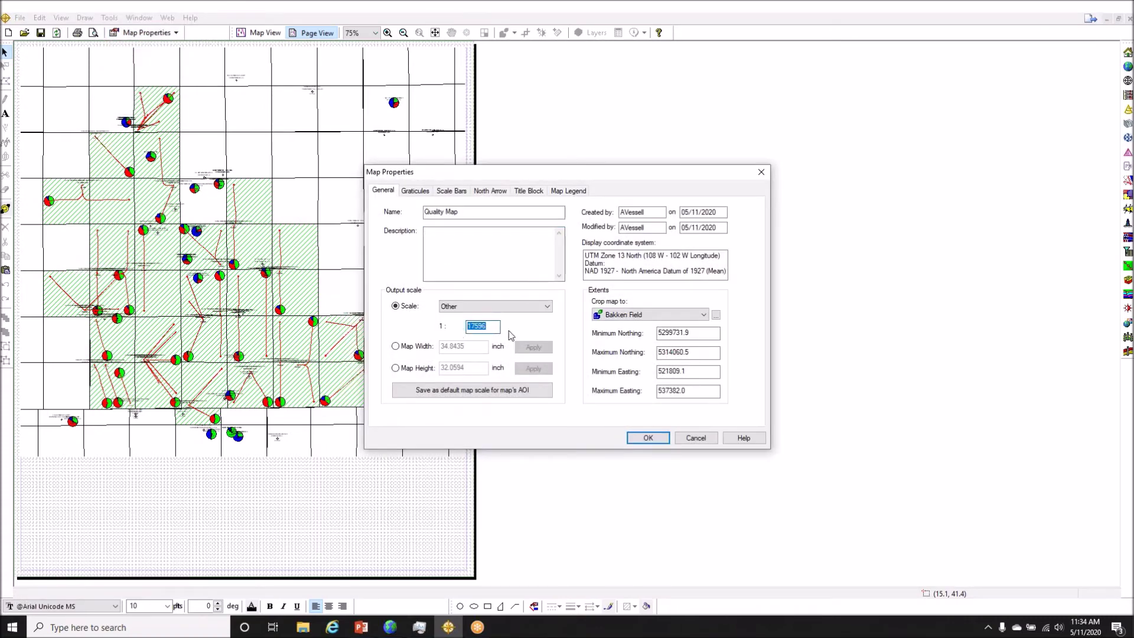
text(18000)
key(Return)
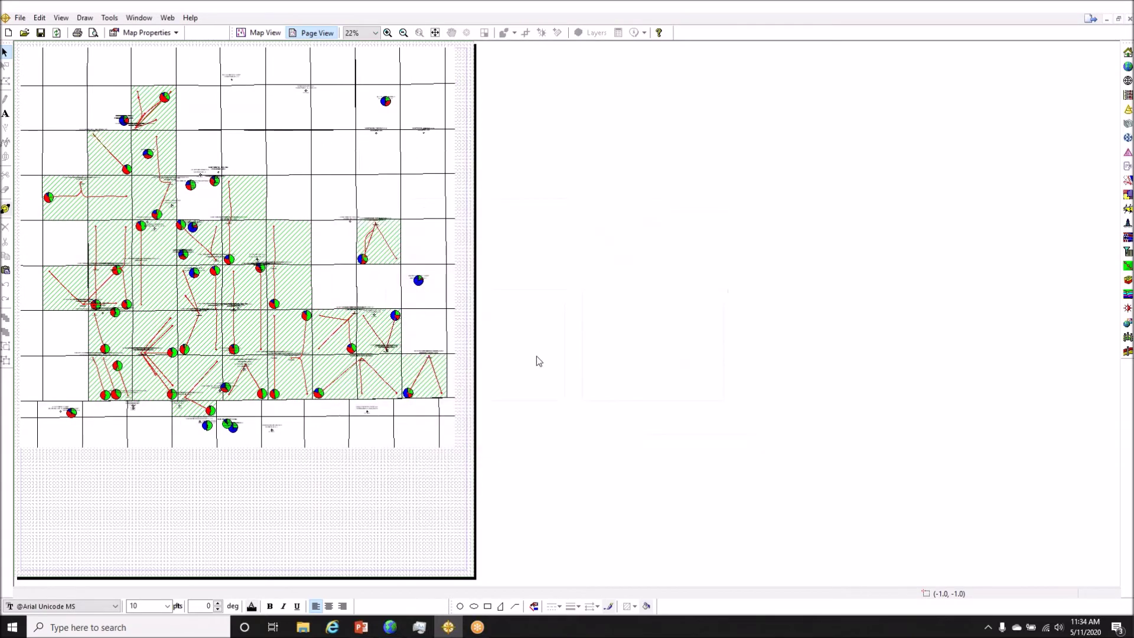
Step: Shift the map slightly to the right on the page and leave it selected
click(239, 179)
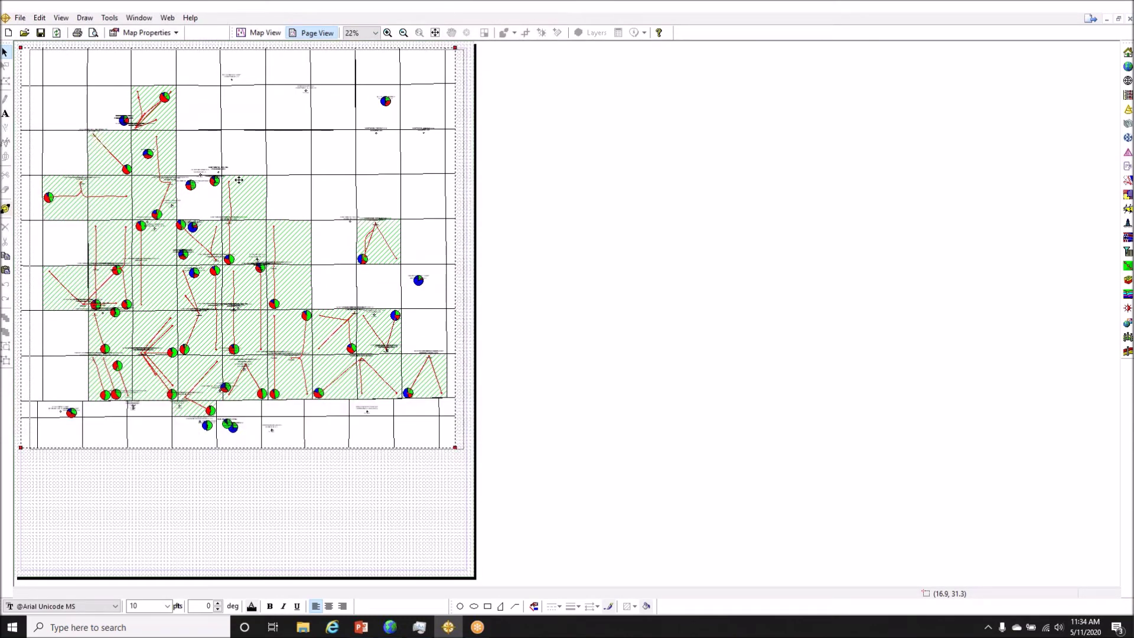
drag(238, 180, 246, 181)
click(236, 505)
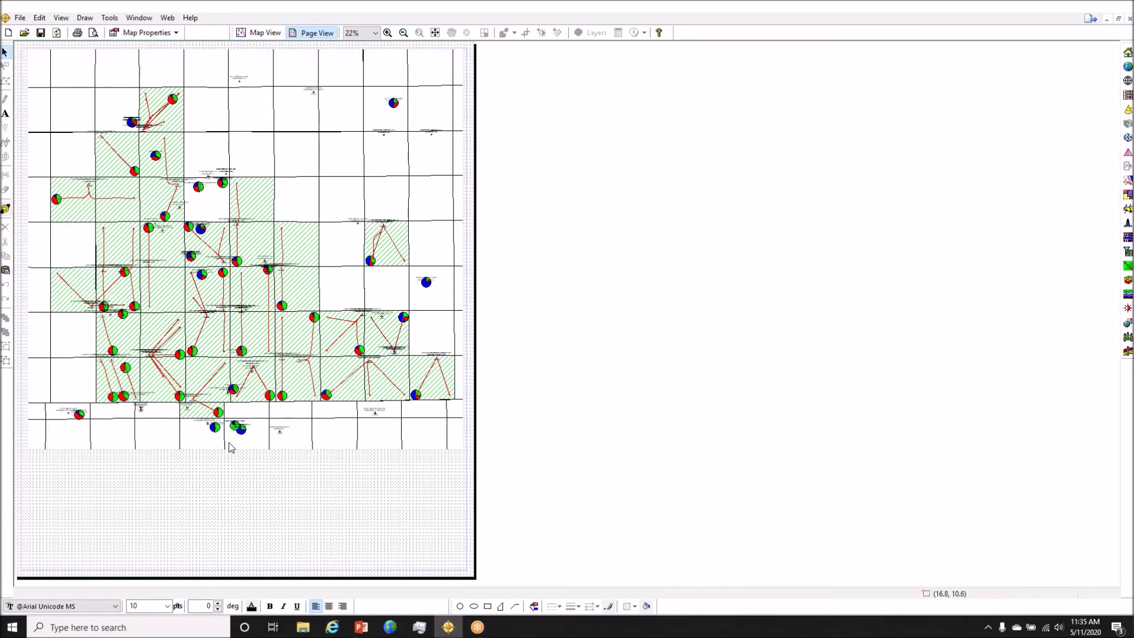
click(184, 178)
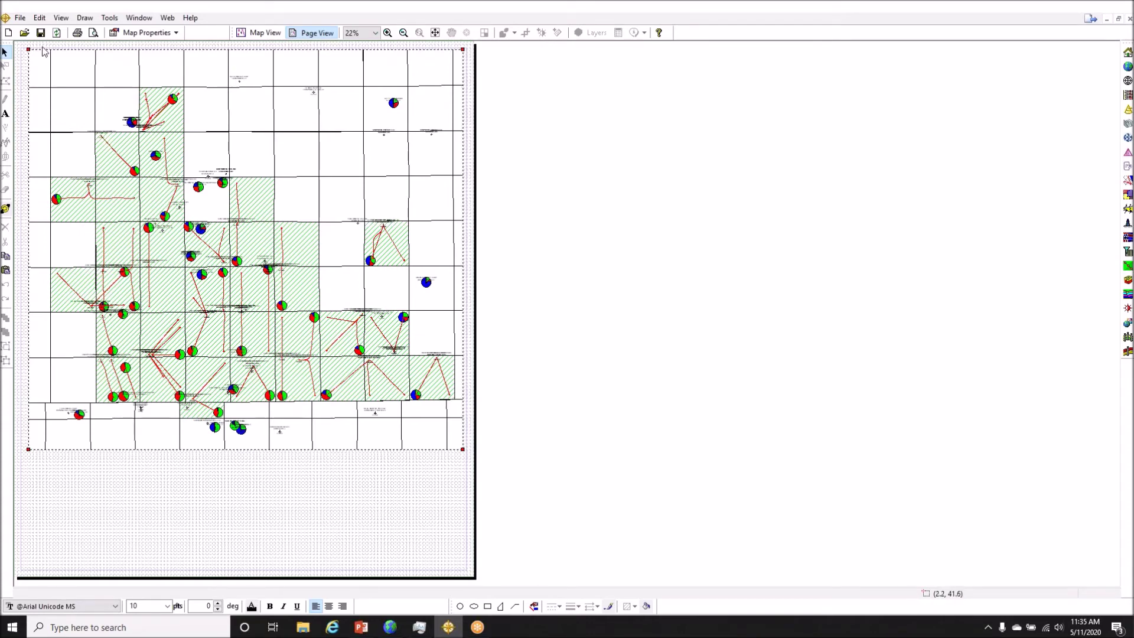
Step: Open the page setup, check the available printers, and go to the advanced options of CutePDF Writer
click(20, 18)
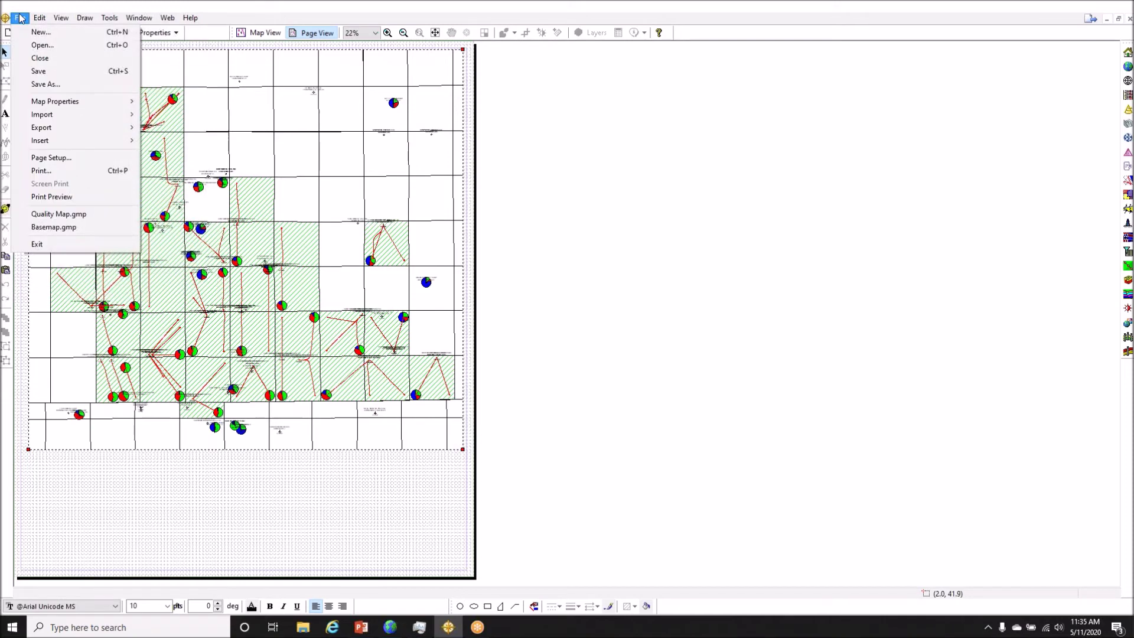
click(75, 160)
click(589, 329)
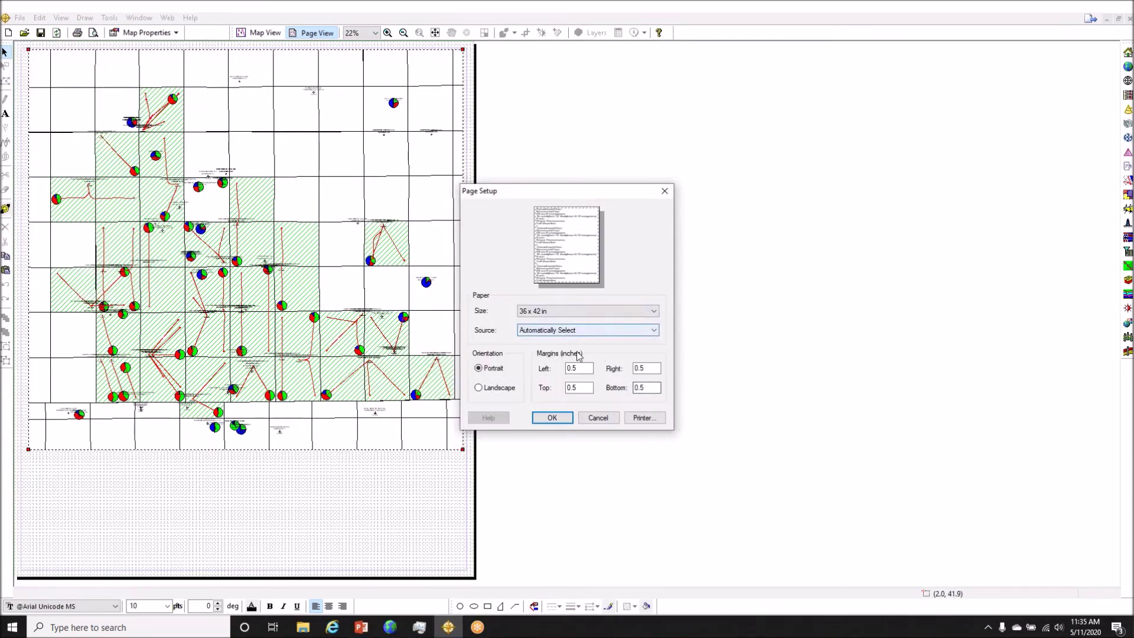
click(644, 418)
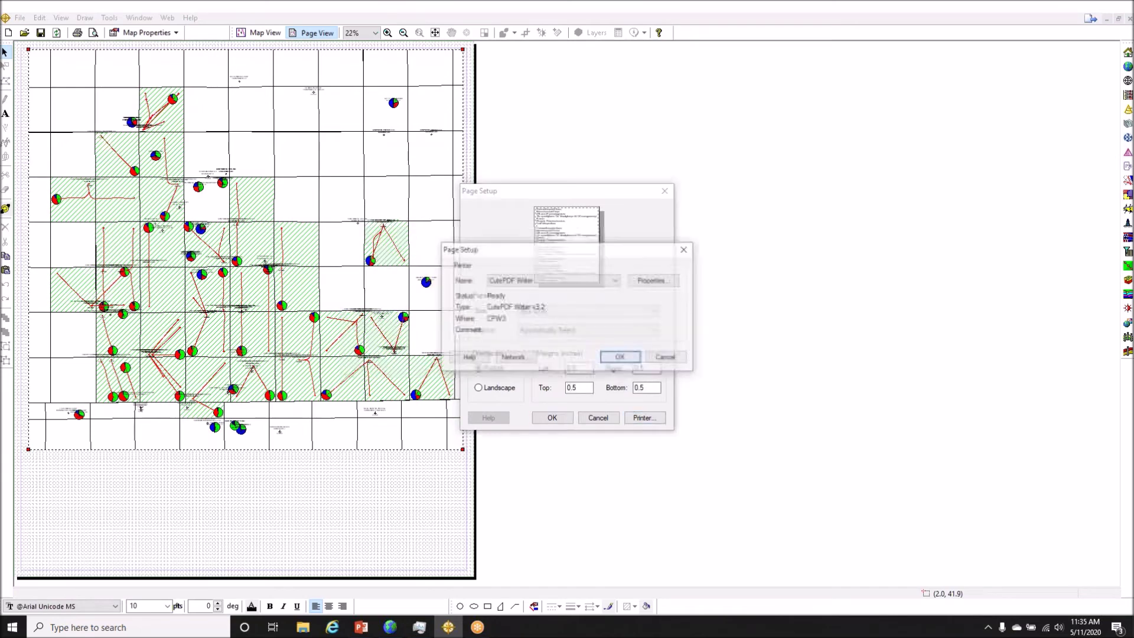
click(575, 283)
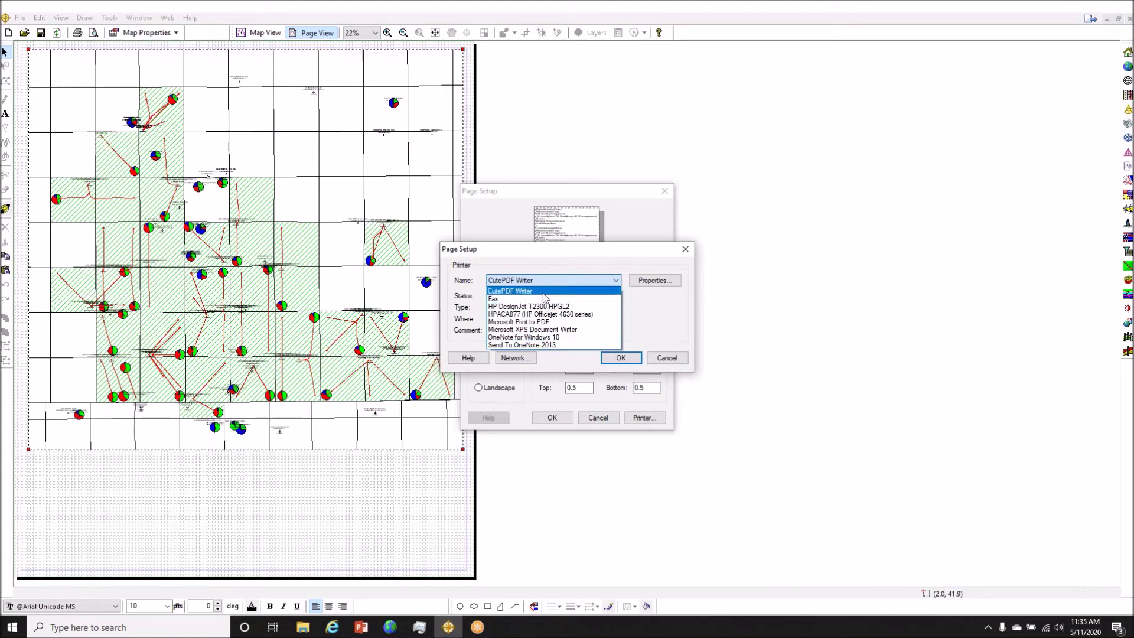
click(649, 264)
click(655, 280)
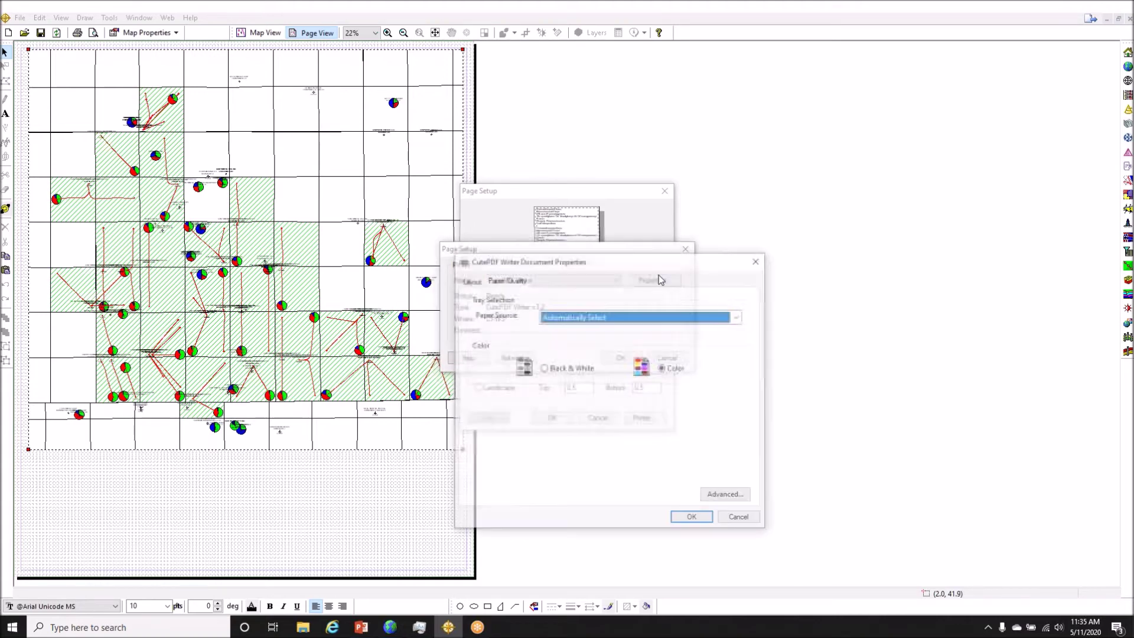
click(726, 496)
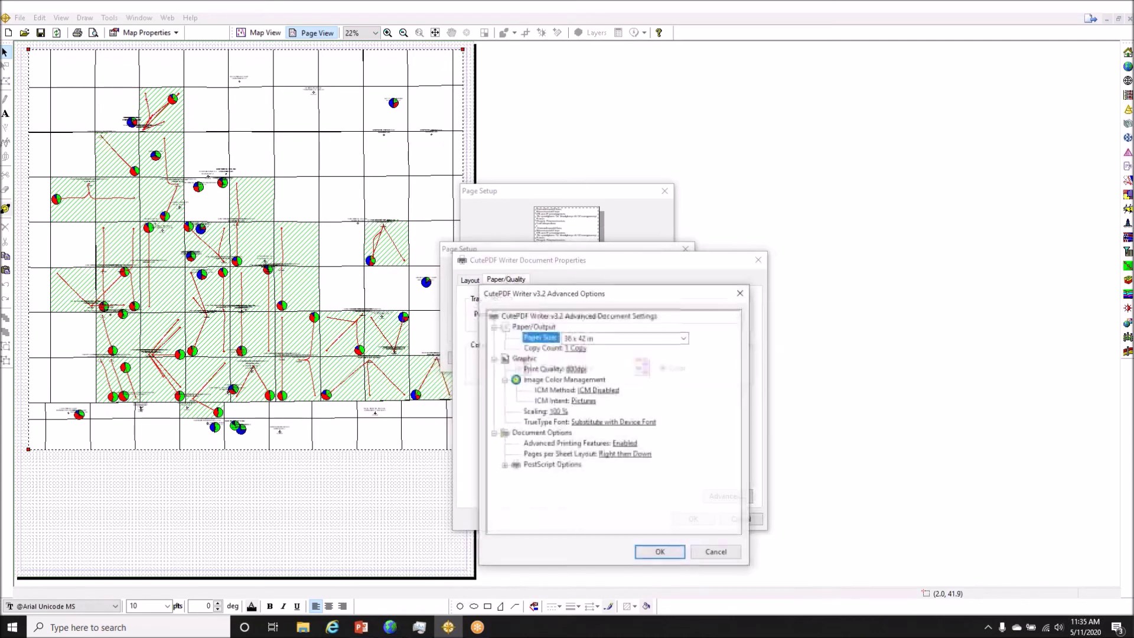
Step: Look through the paper sizes and try PostScript Custom Page Size, cancelling its size definition
click(683, 337)
scroll(654, 195, up, 3)
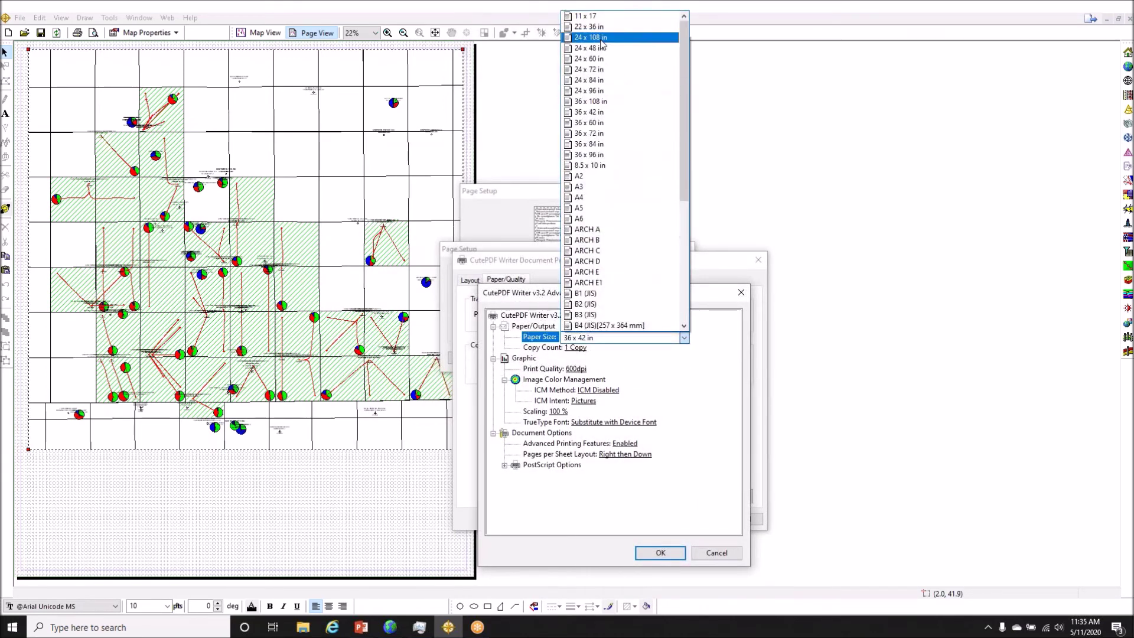
scroll(608, 147, down, 3)
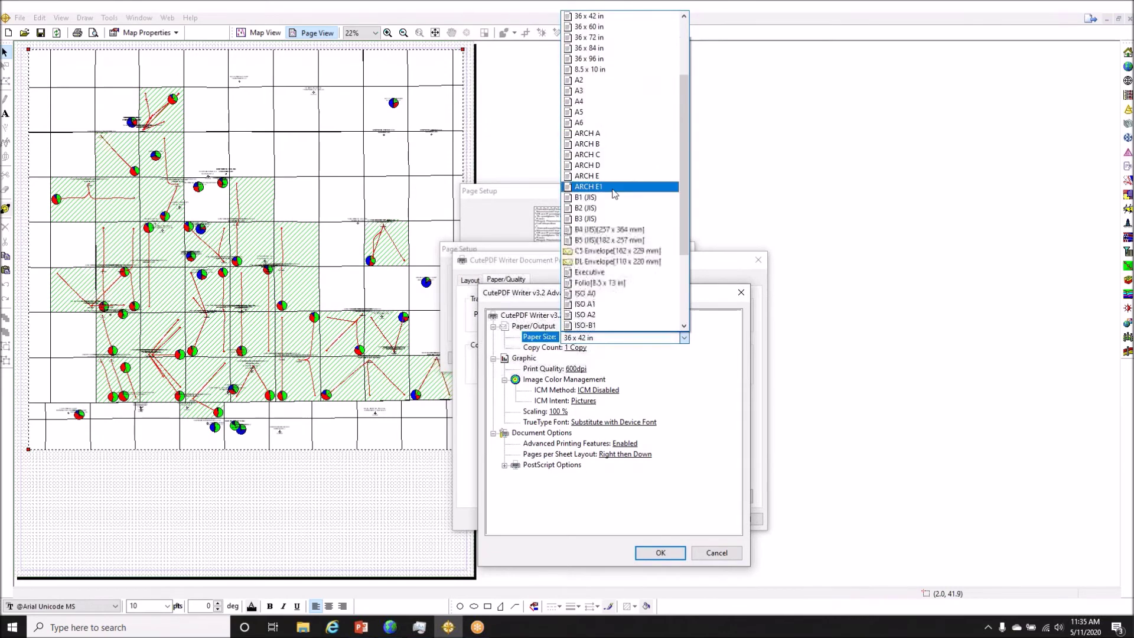
scroll(611, 296, down, 4)
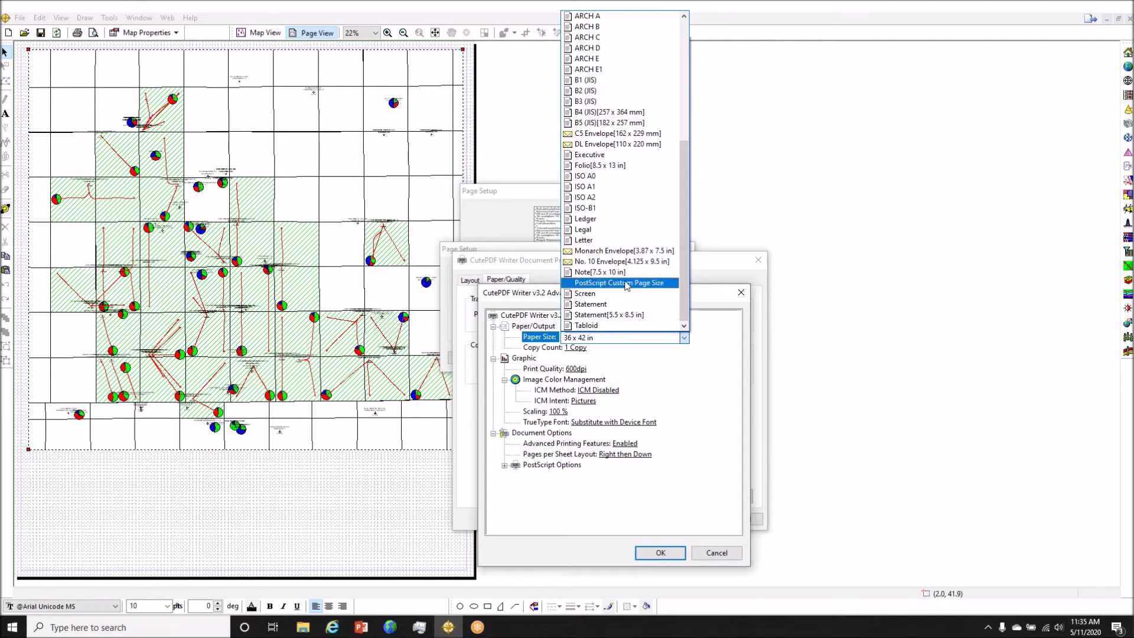
click(620, 283)
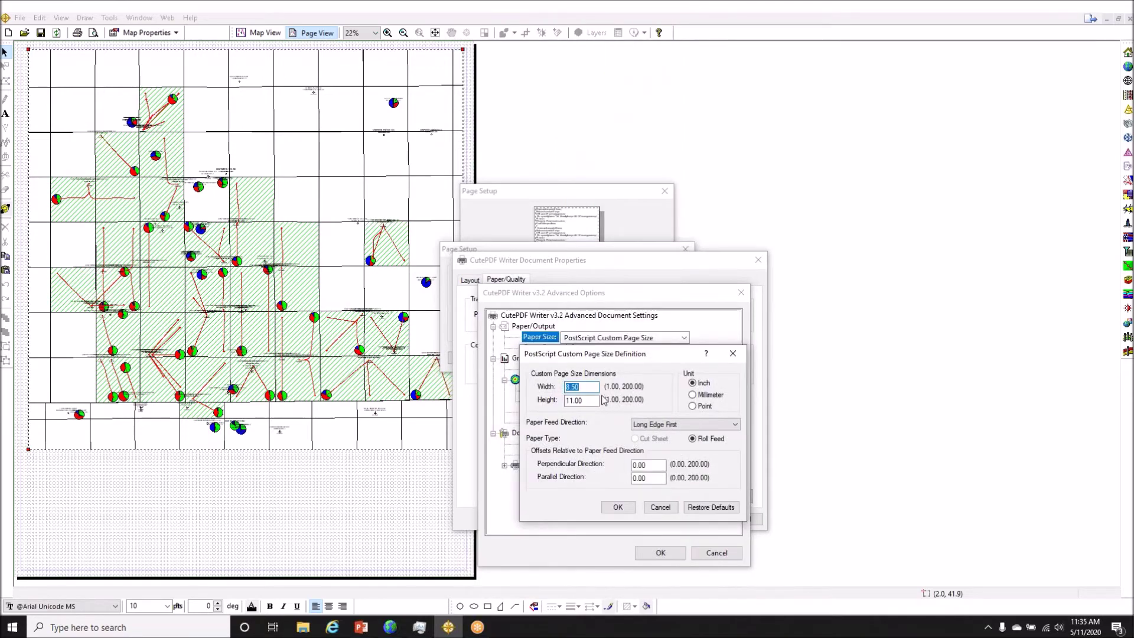
key(Tab)
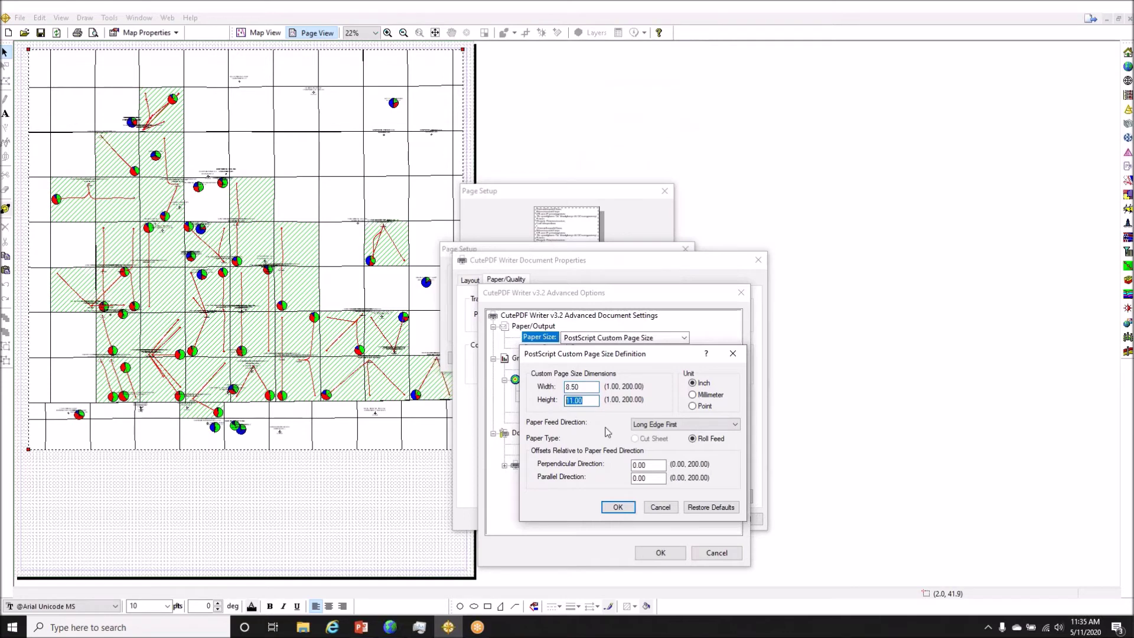
click(661, 507)
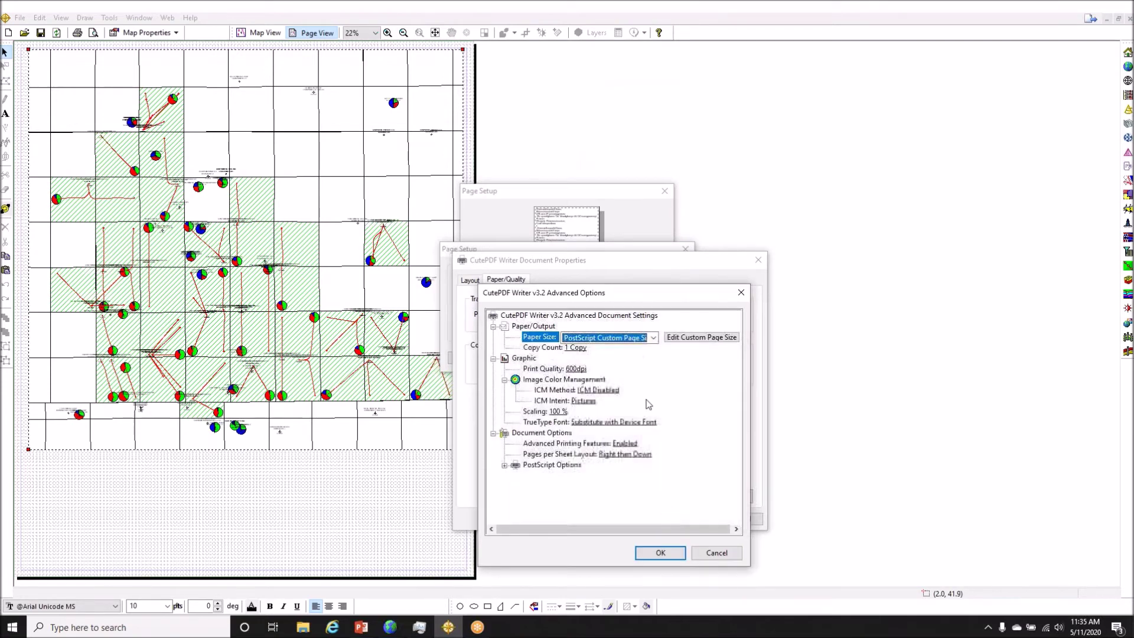
Step: Choose 36 x 42 in as the CutePDF Writer paper size
click(654, 337)
scroll(617, 236, up, 7)
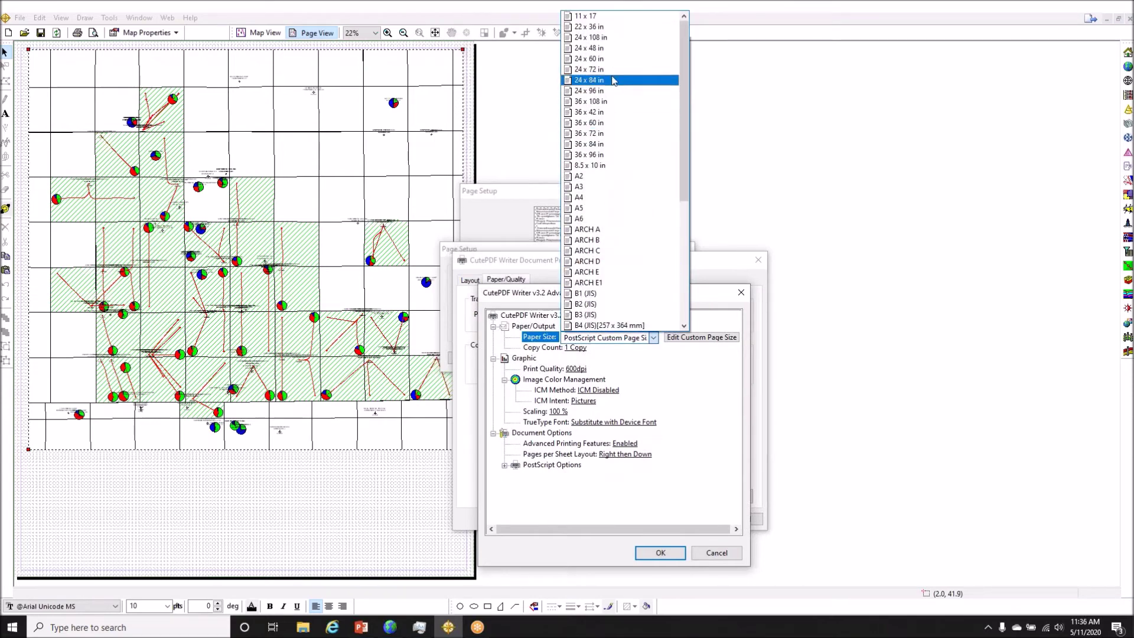
click(603, 112)
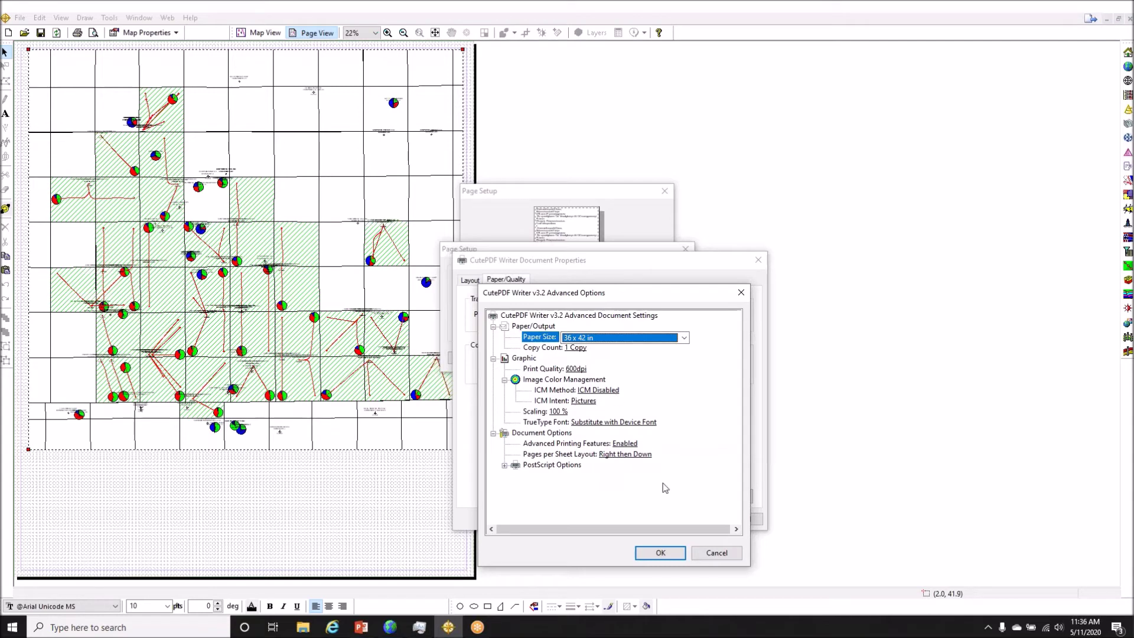
Step: Review the print quality options, keep 600dpi, and leave the page setup without applying changes
click(585, 370)
click(616, 370)
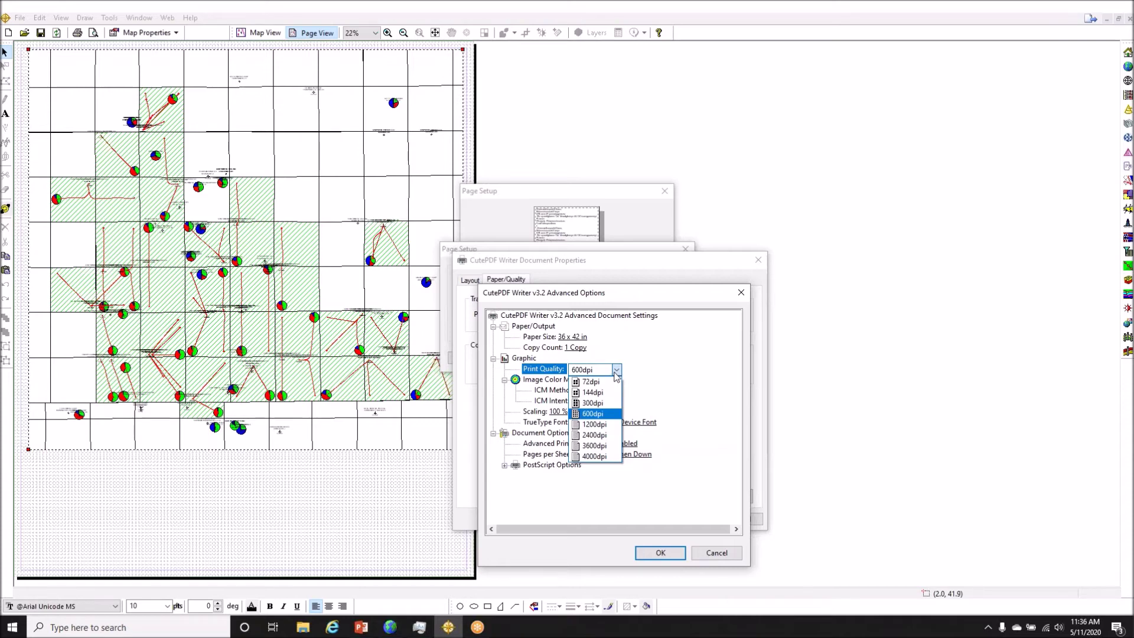
click(644, 367)
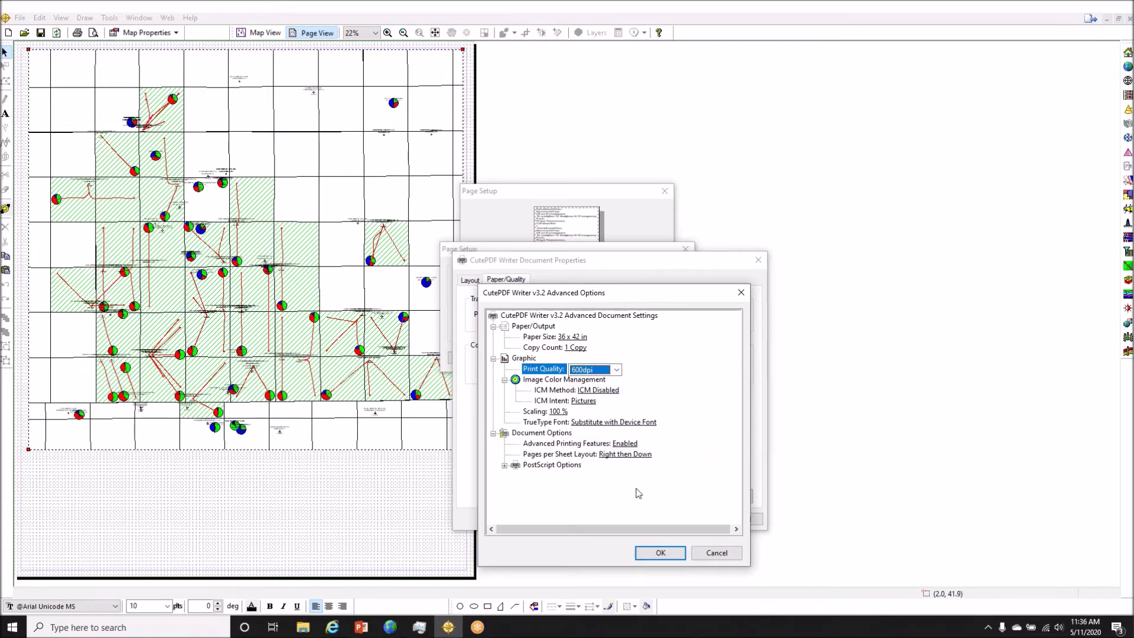
click(617, 370)
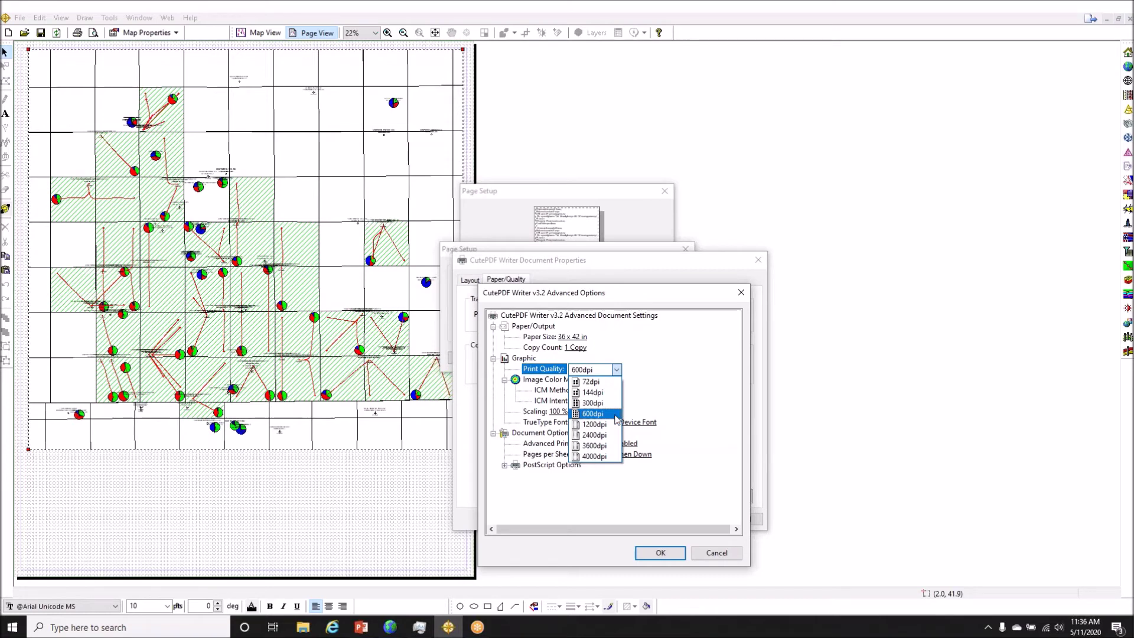
click(673, 400)
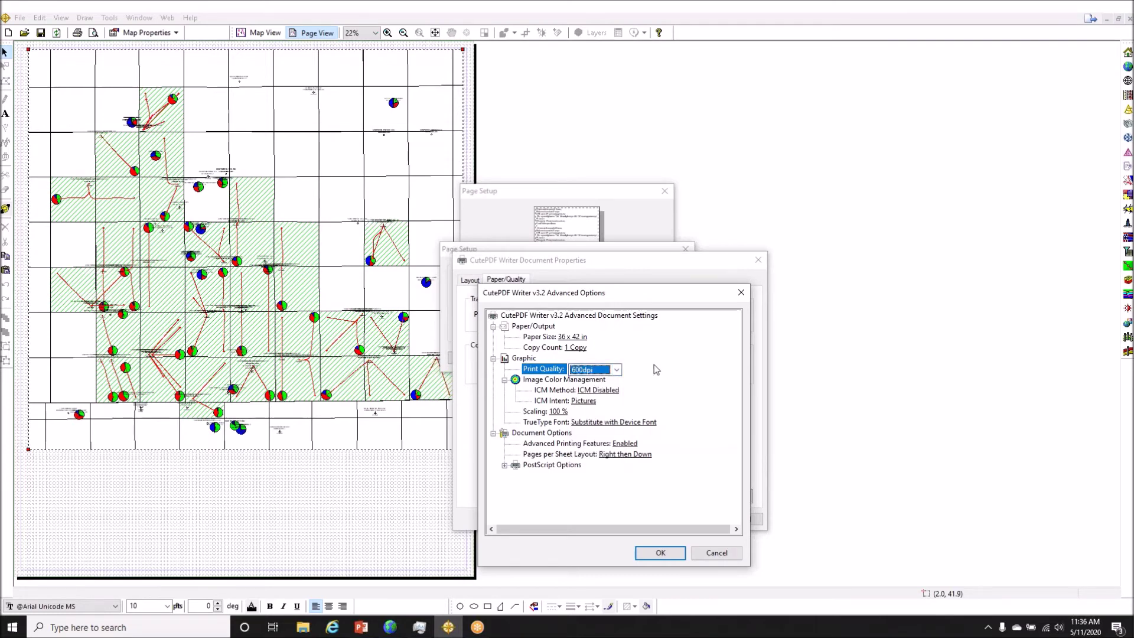
click(660, 552)
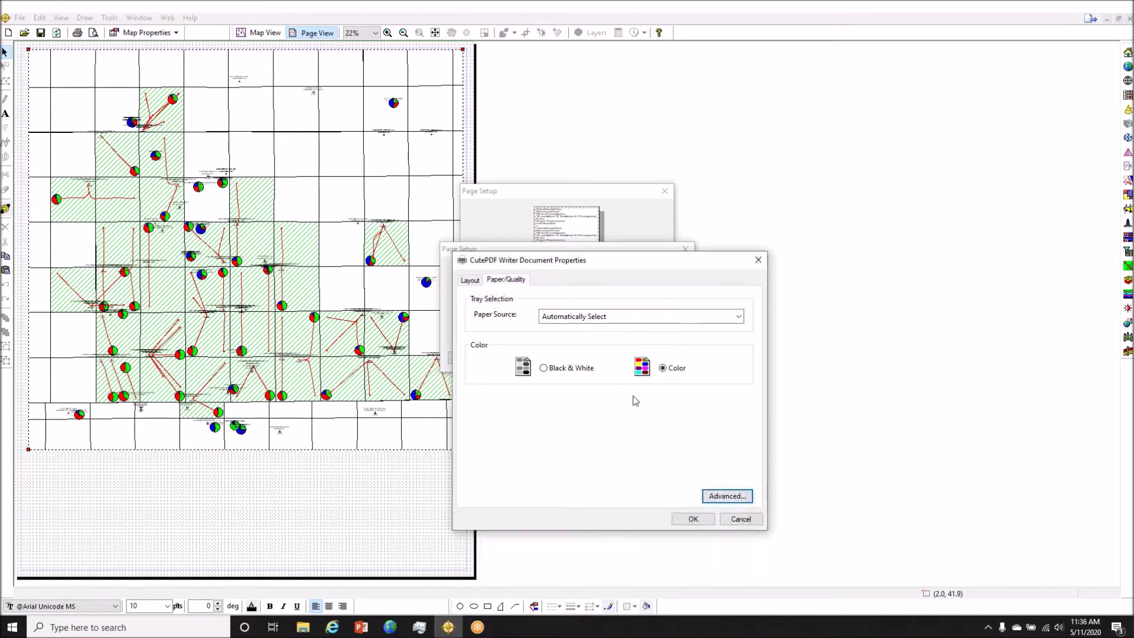
click(687, 518)
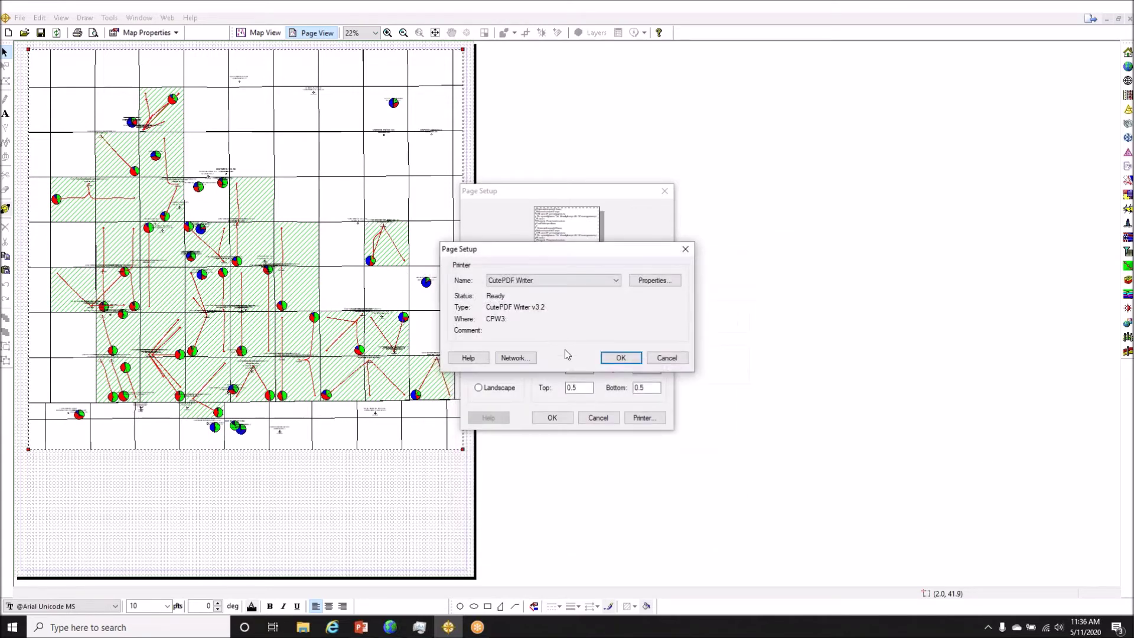
click(664, 355)
click(597, 418)
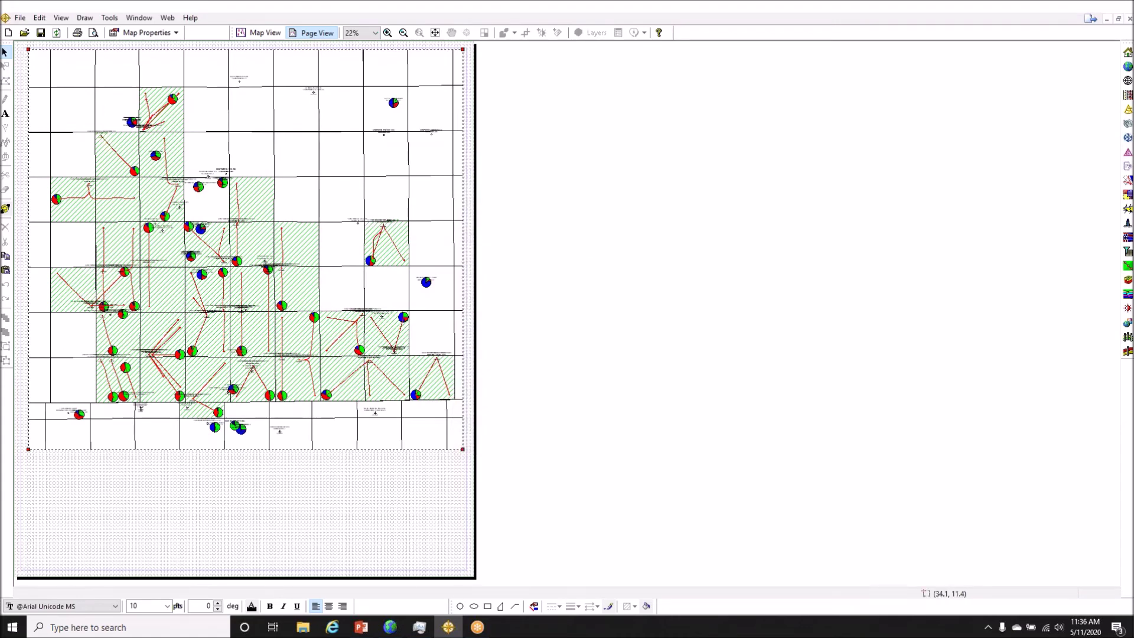
Step: Add the 1:18000 and 1 inch = 1500 feet scale texts to the map's scale bar set
click(206, 491)
click(165, 37)
click(157, 47)
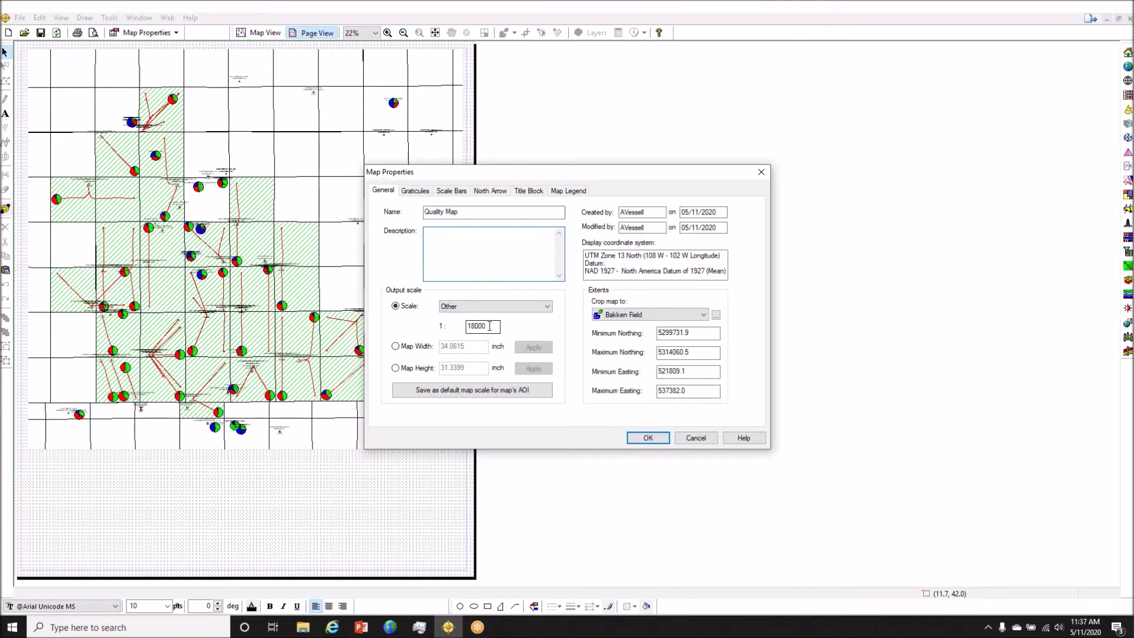
click(451, 191)
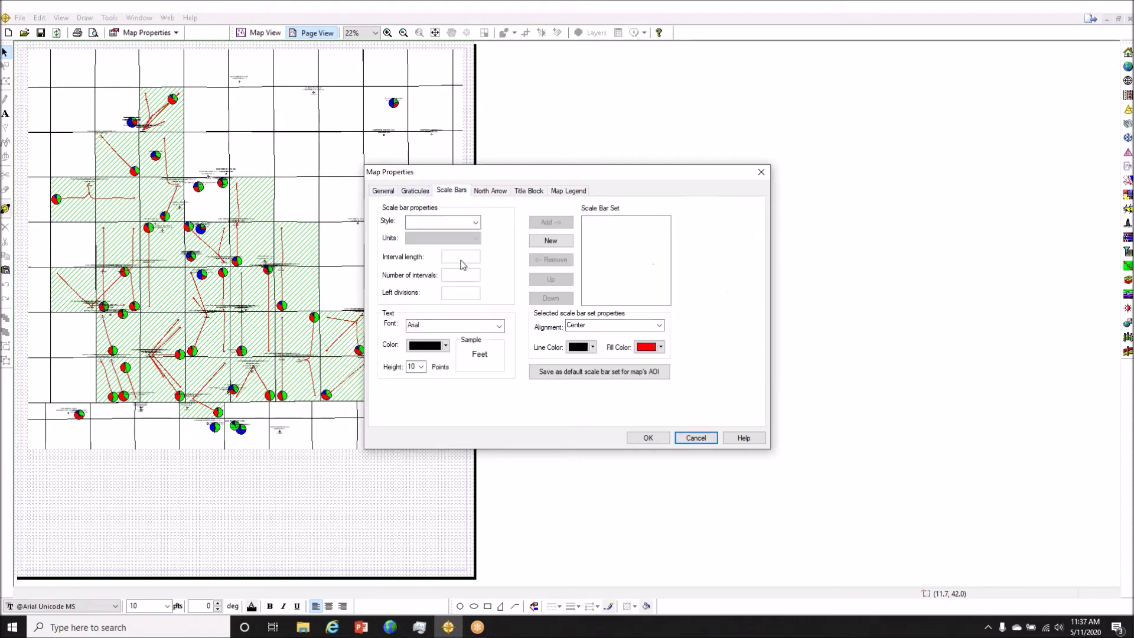
click(475, 223)
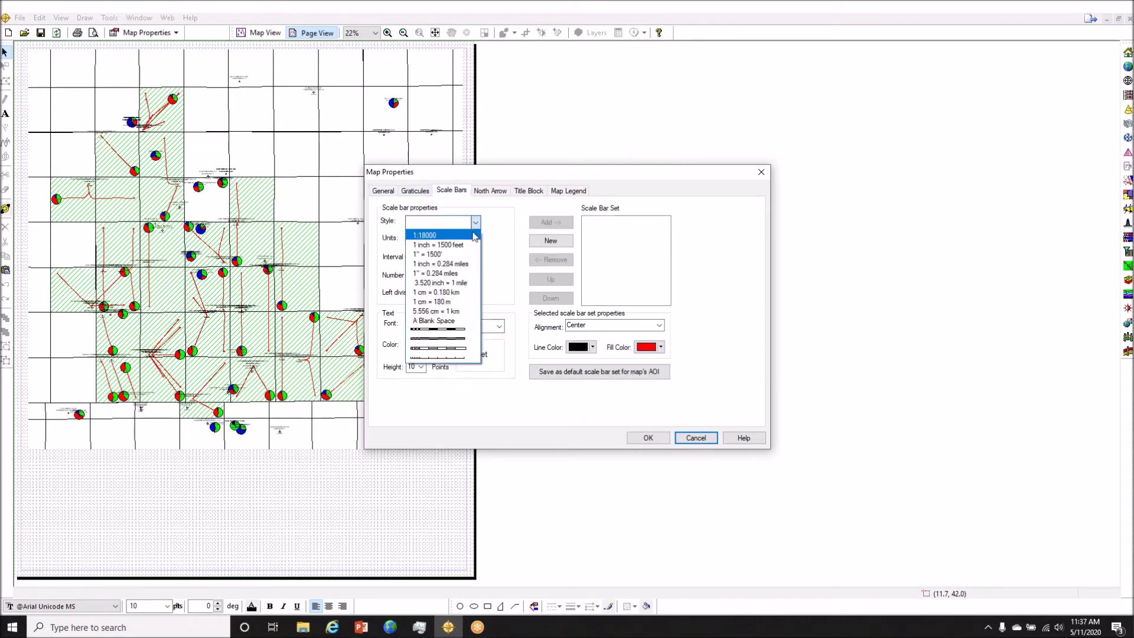
click(471, 236)
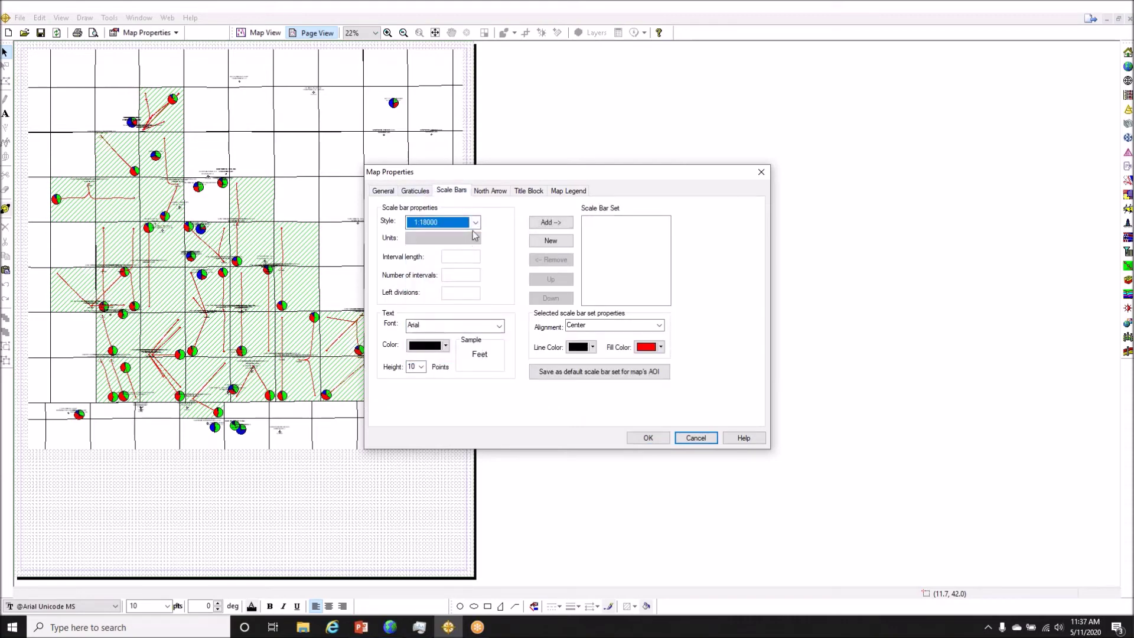
click(559, 225)
click(475, 223)
click(463, 252)
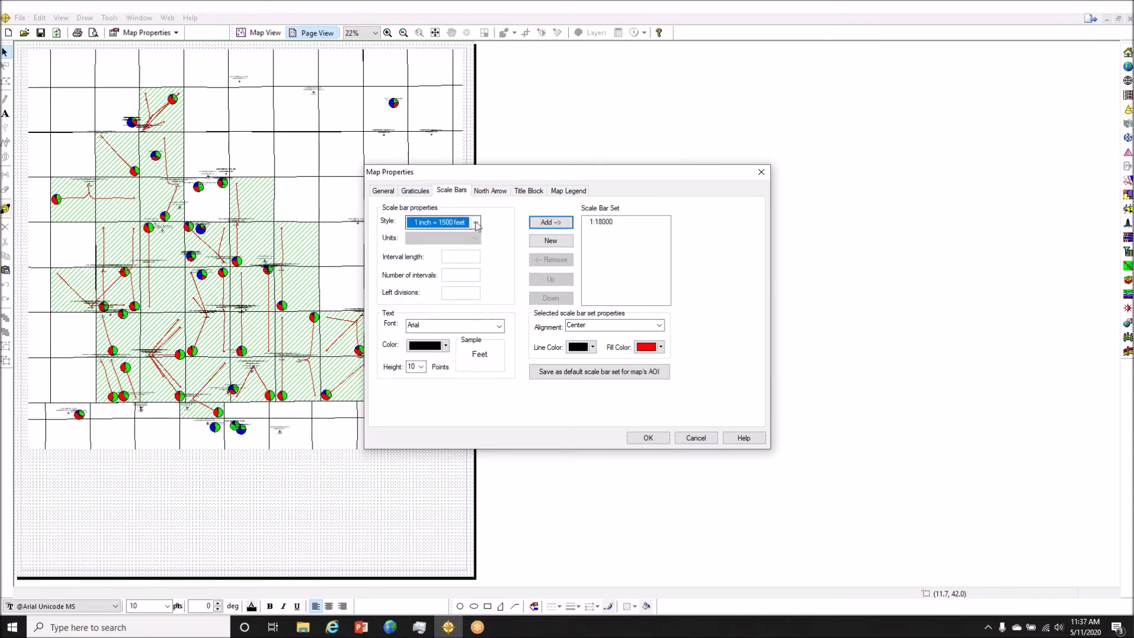
click(538, 225)
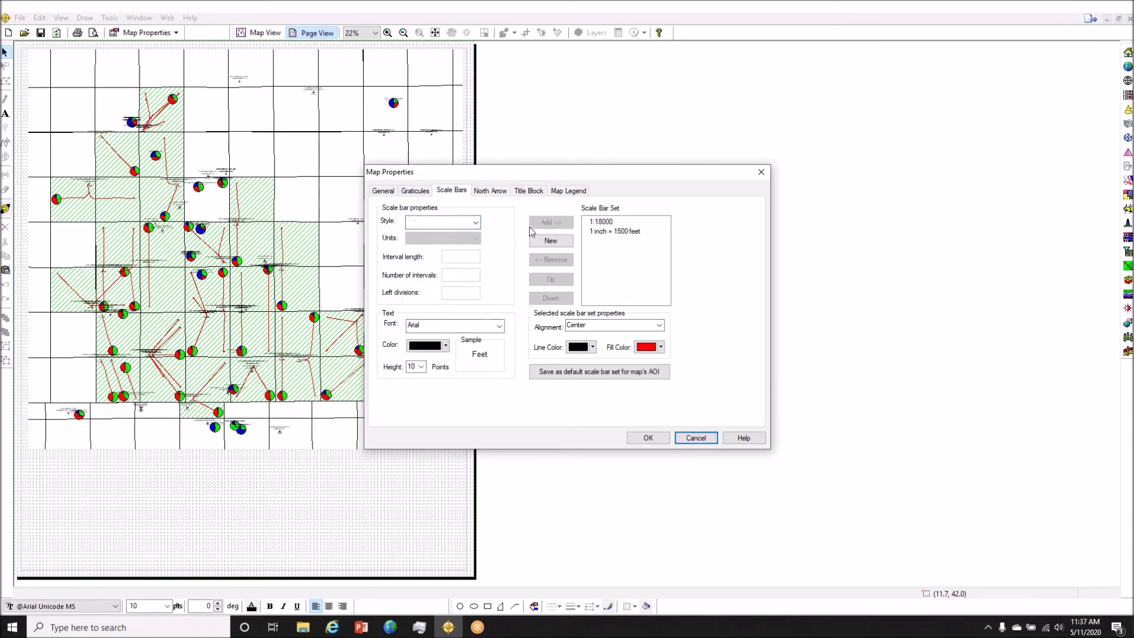
Step: Choose the thin ticked-line graphic style for another scale bar and set its units to Feet
click(476, 222)
click(434, 359)
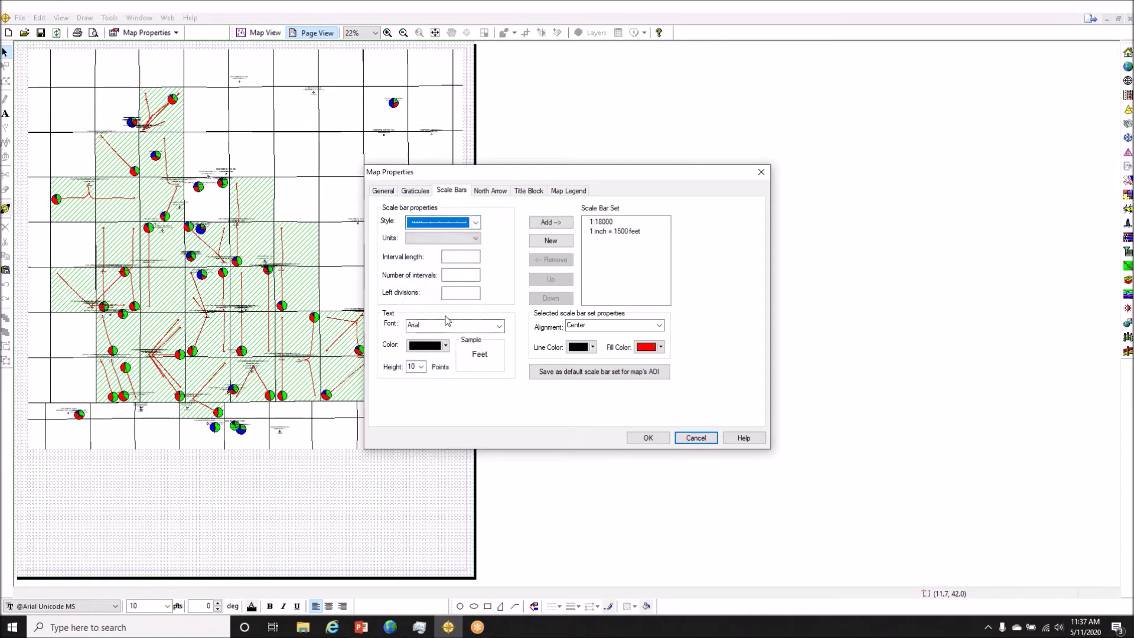
click(542, 223)
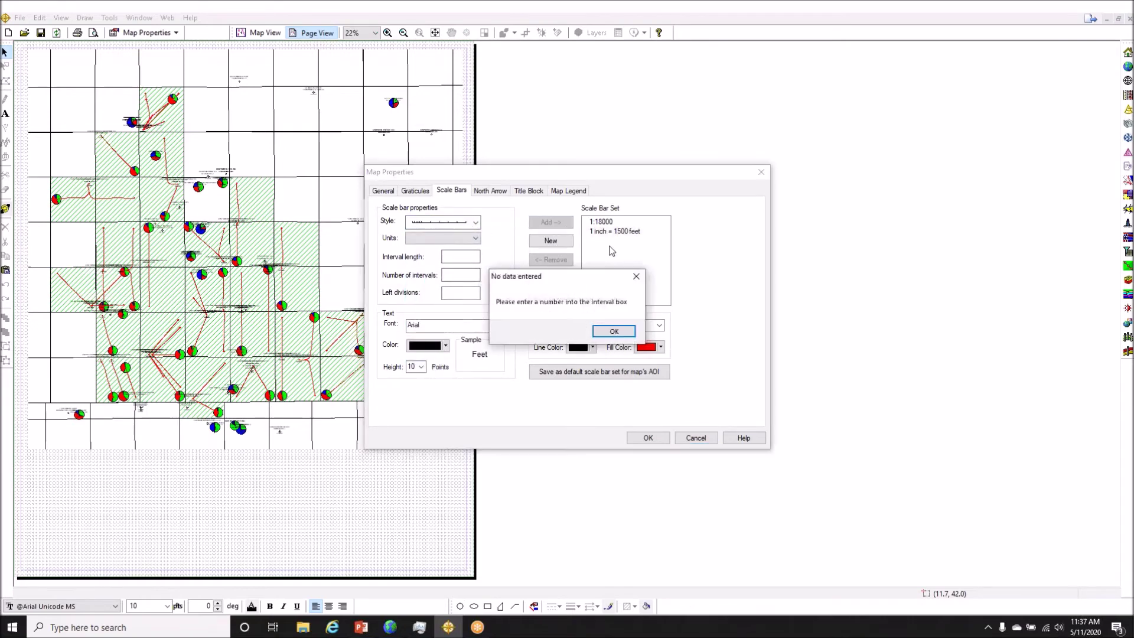
click(611, 331)
click(461, 238)
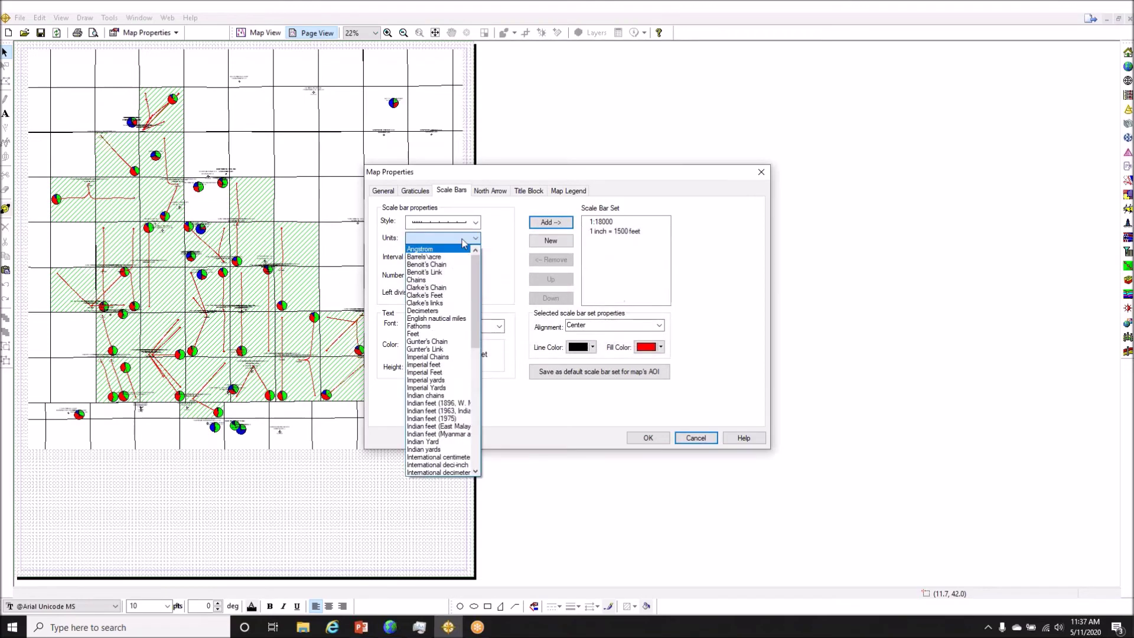
click(461, 268)
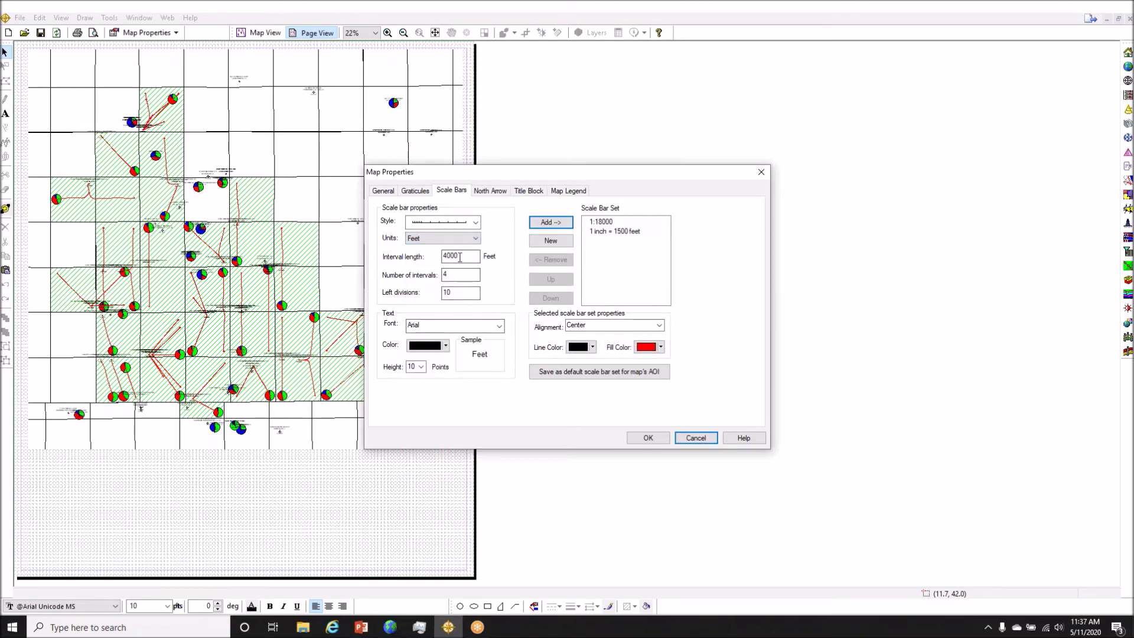
Step: Set the scale bar text height to 20 points, add the bar to the set and apply the properties
click(422, 367)
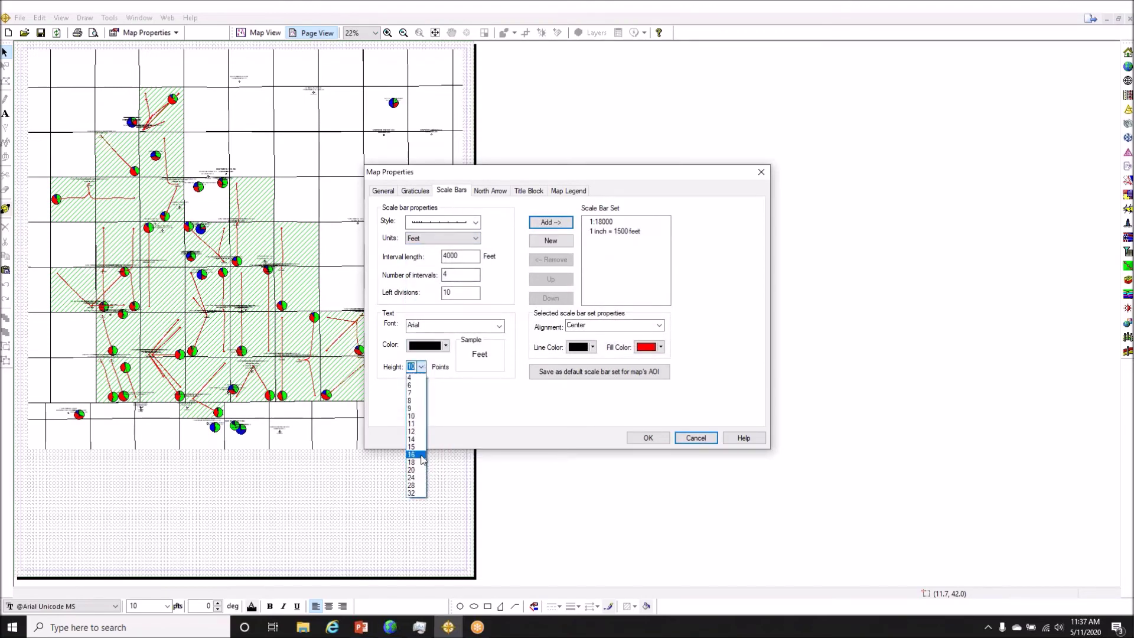
click(416, 470)
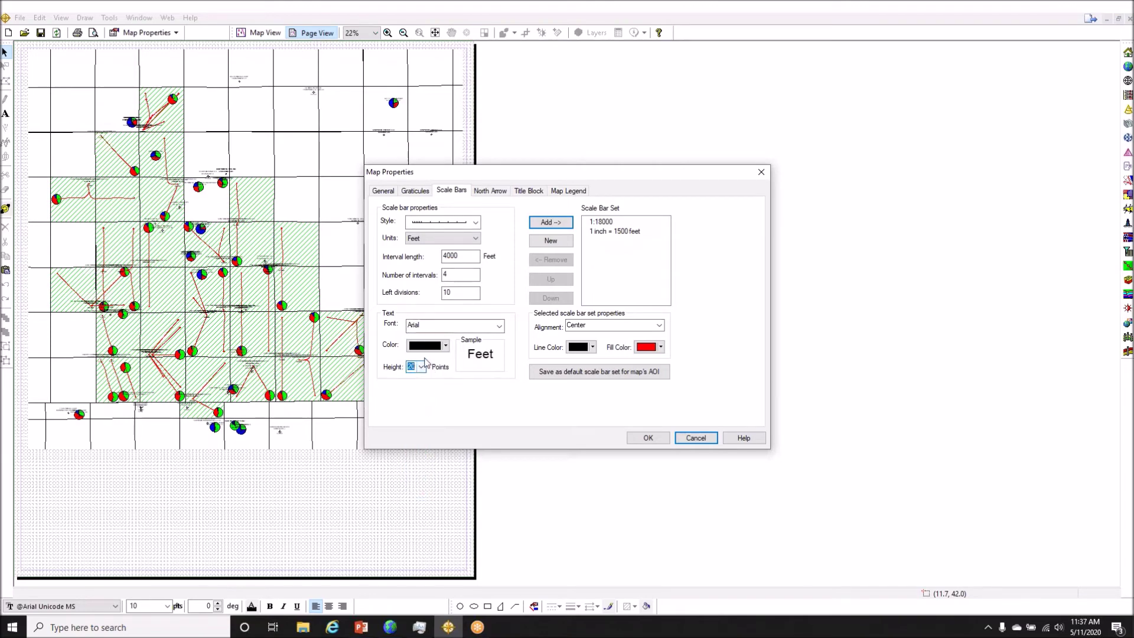
click(423, 367)
click(423, 368)
click(554, 221)
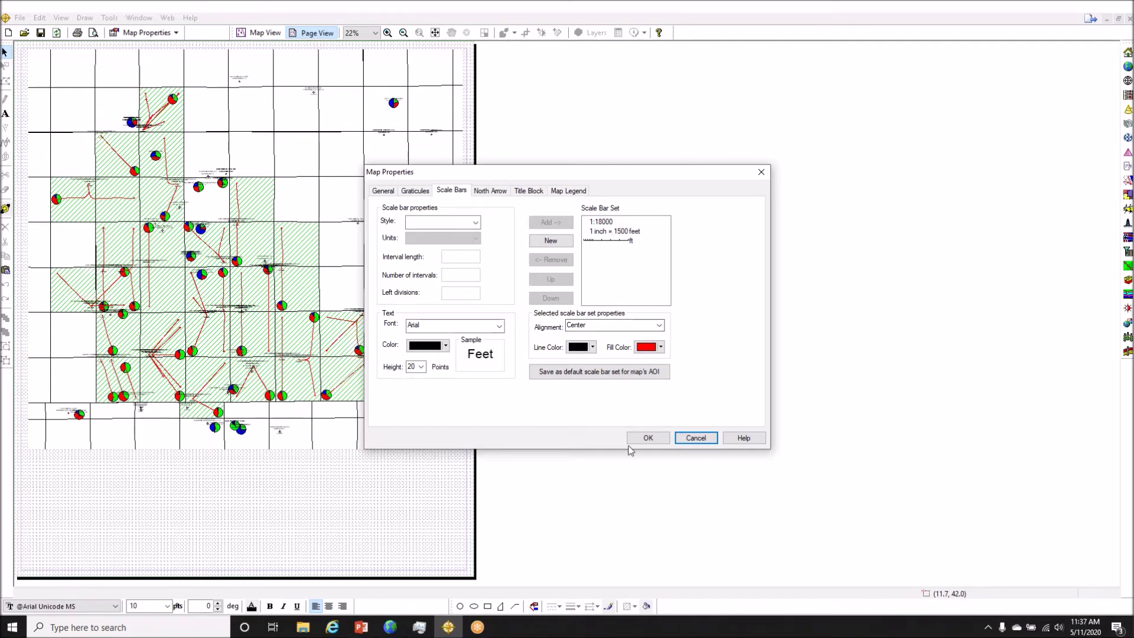
click(647, 437)
Step: Move the scale bar block onto the map's lower-right corner and deselect it
click(236, 463)
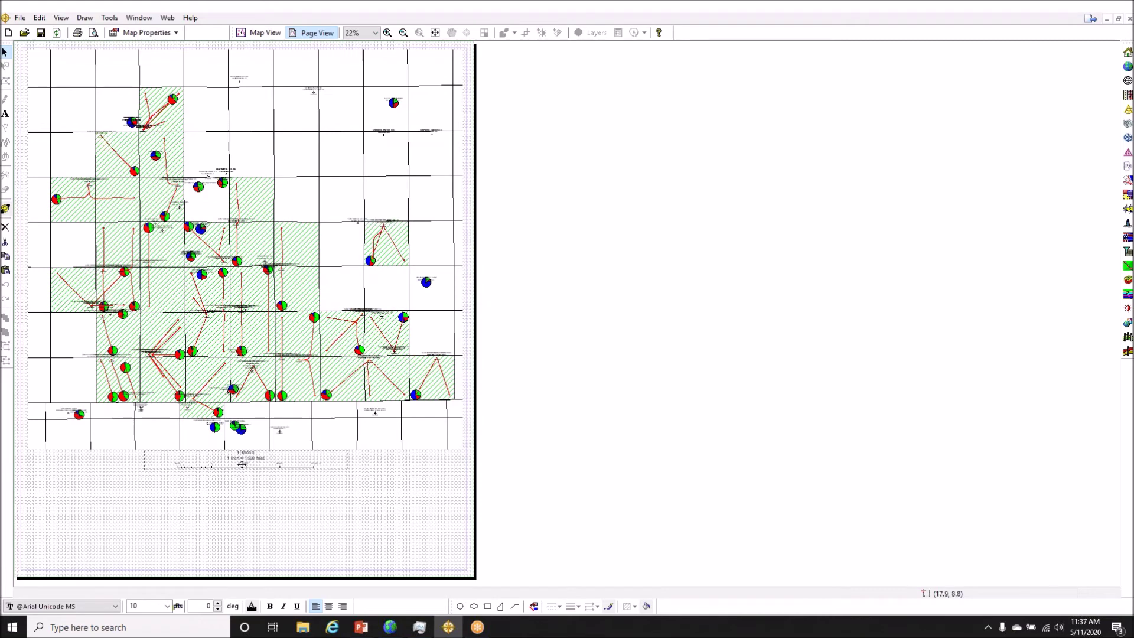
drag(236, 466, 351, 440)
click(327, 489)
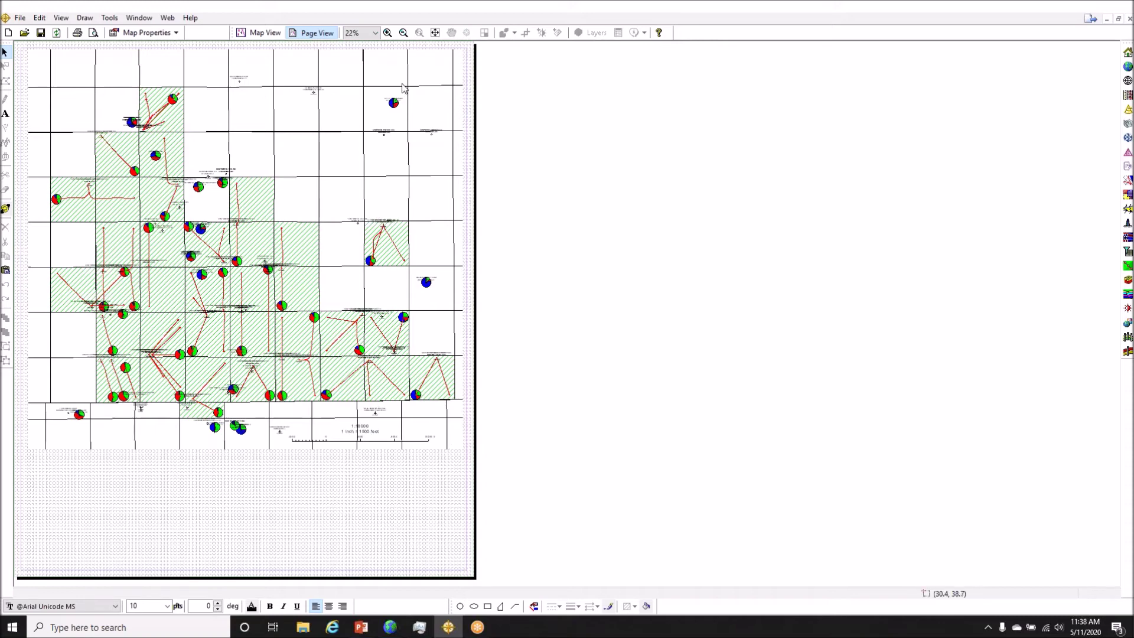
Step: Open the north arrow properties and browse the styles up to n5.wmf and back to the true north arrow
click(160, 37)
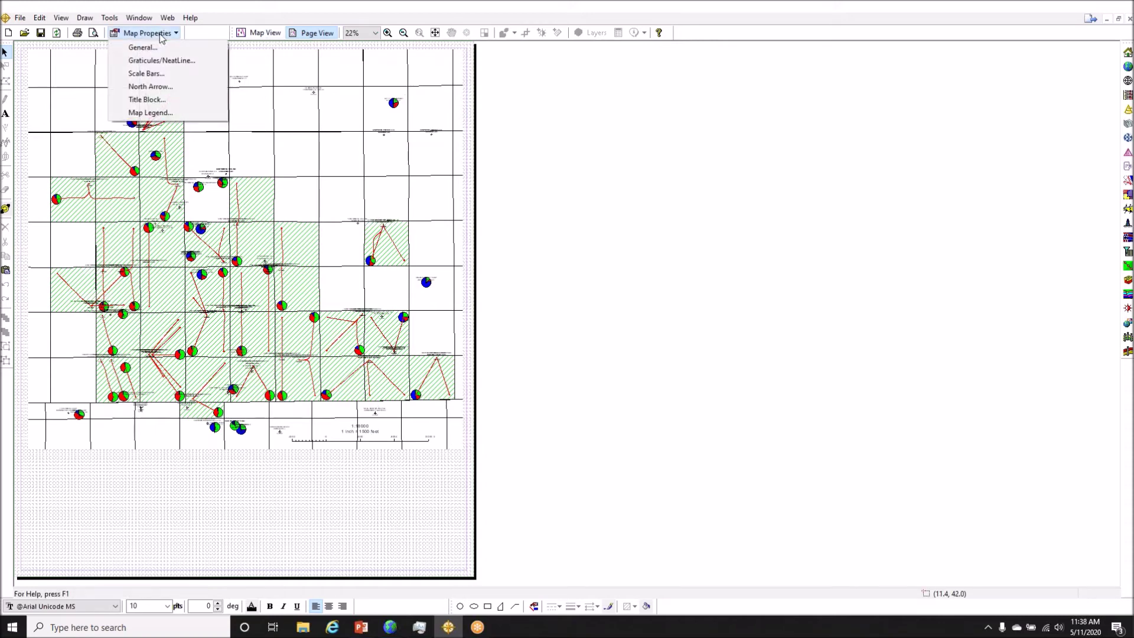
click(151, 87)
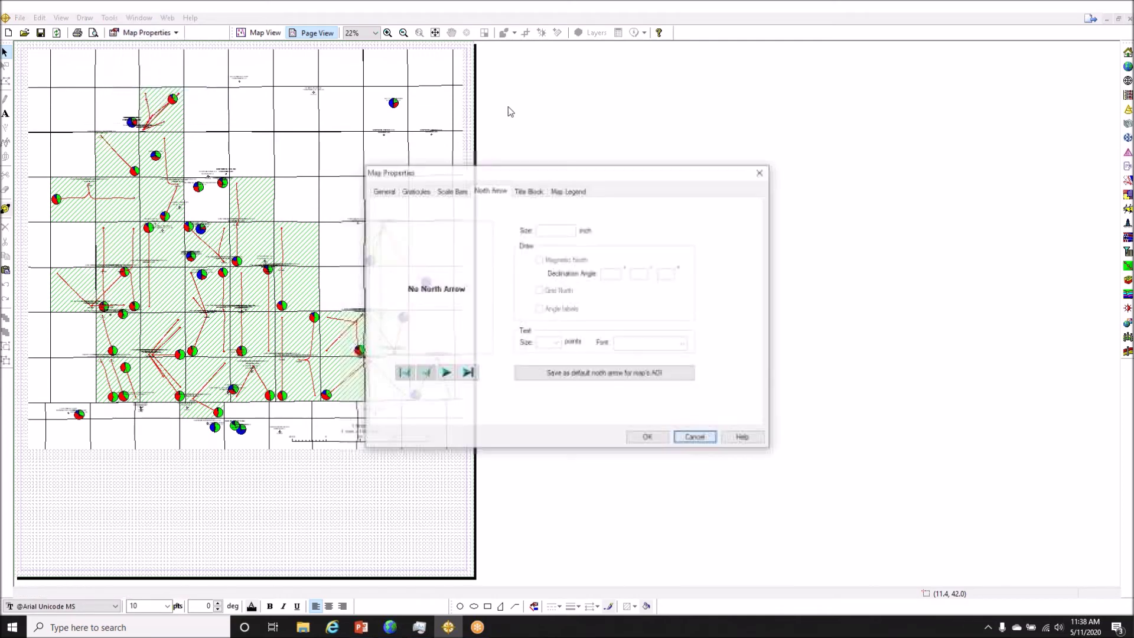
click(447, 373)
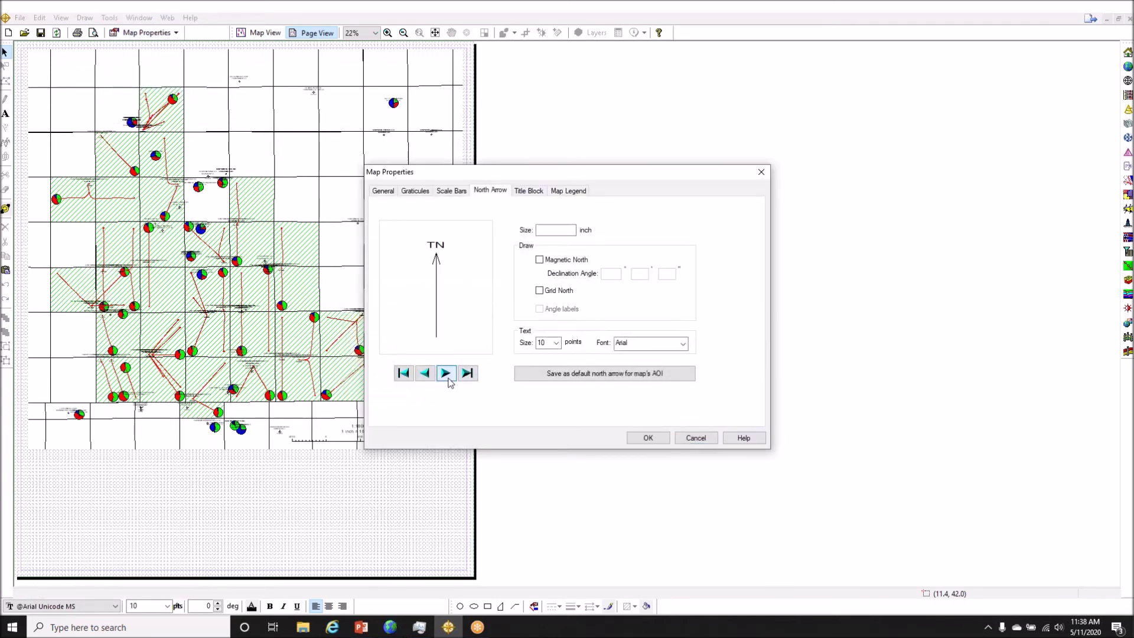
click(446, 373)
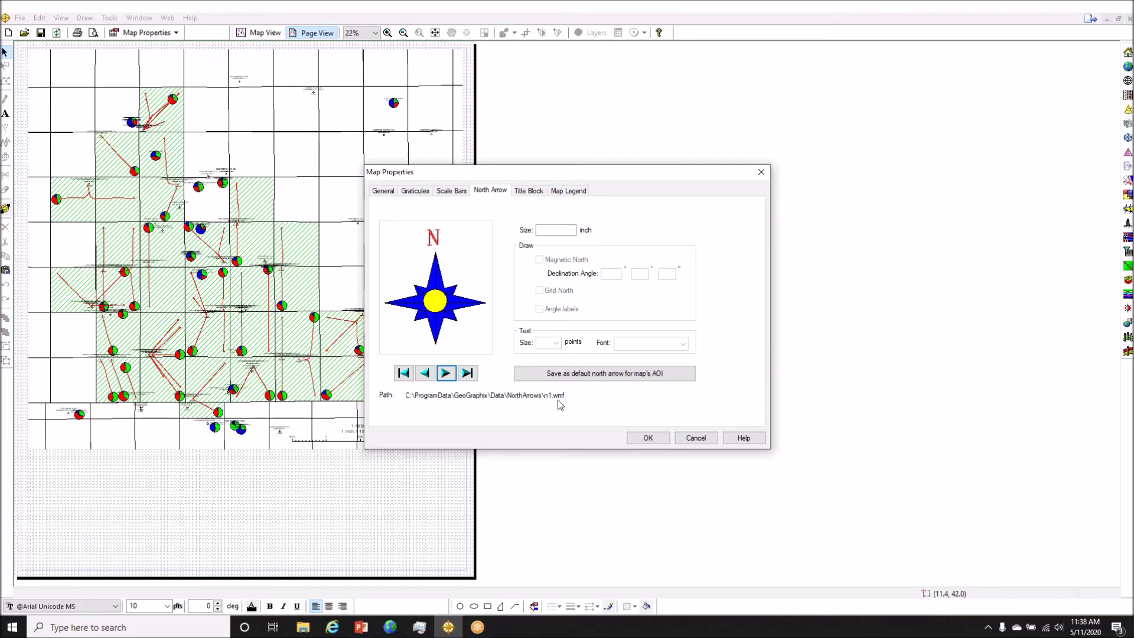
click(447, 373)
click(448, 374)
click(448, 373)
click(447, 373)
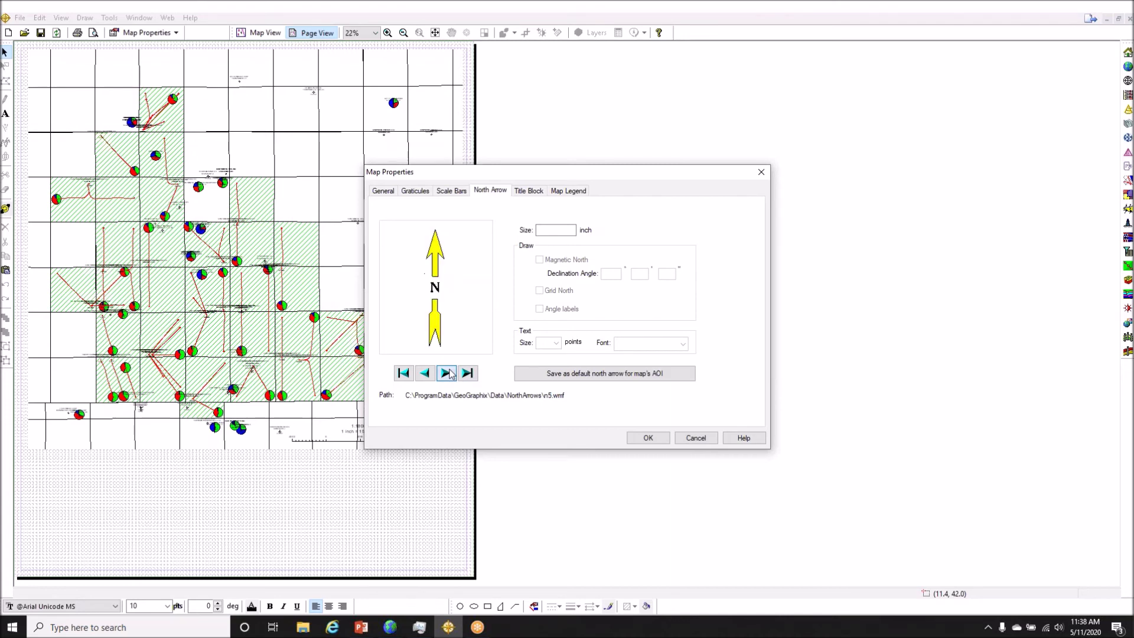
click(424, 373)
click(424, 374)
click(424, 374)
click(424, 375)
click(424, 374)
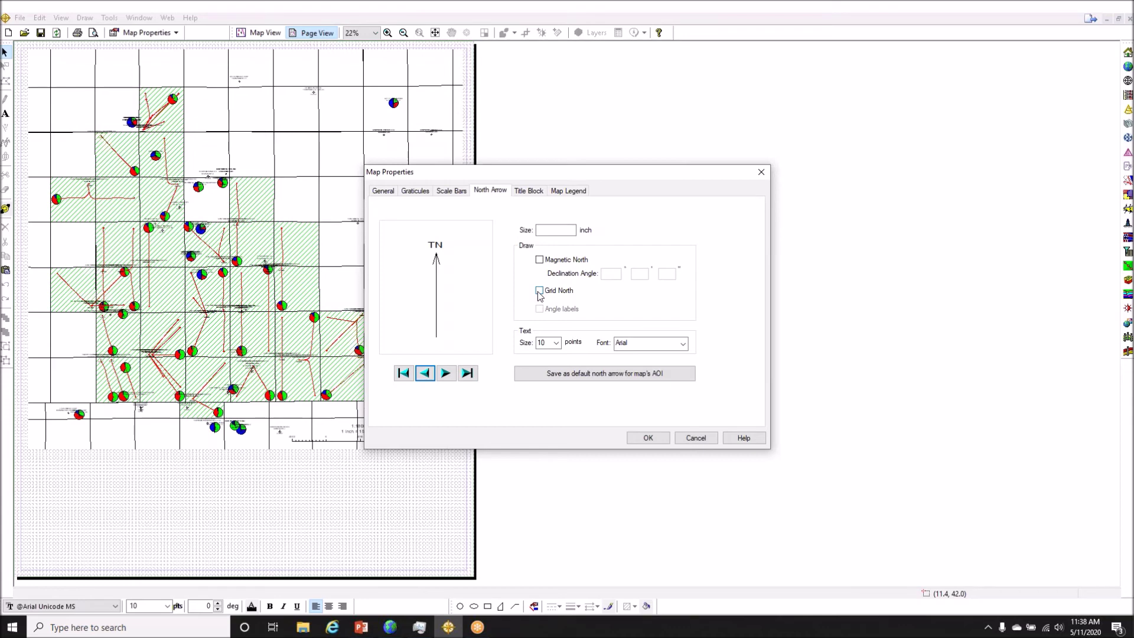
Step: Choose the yellow n5.wmf north arrow, set its size to 3 inches and apply it to the map
click(445, 373)
click(445, 375)
click(445, 373)
click(445, 373)
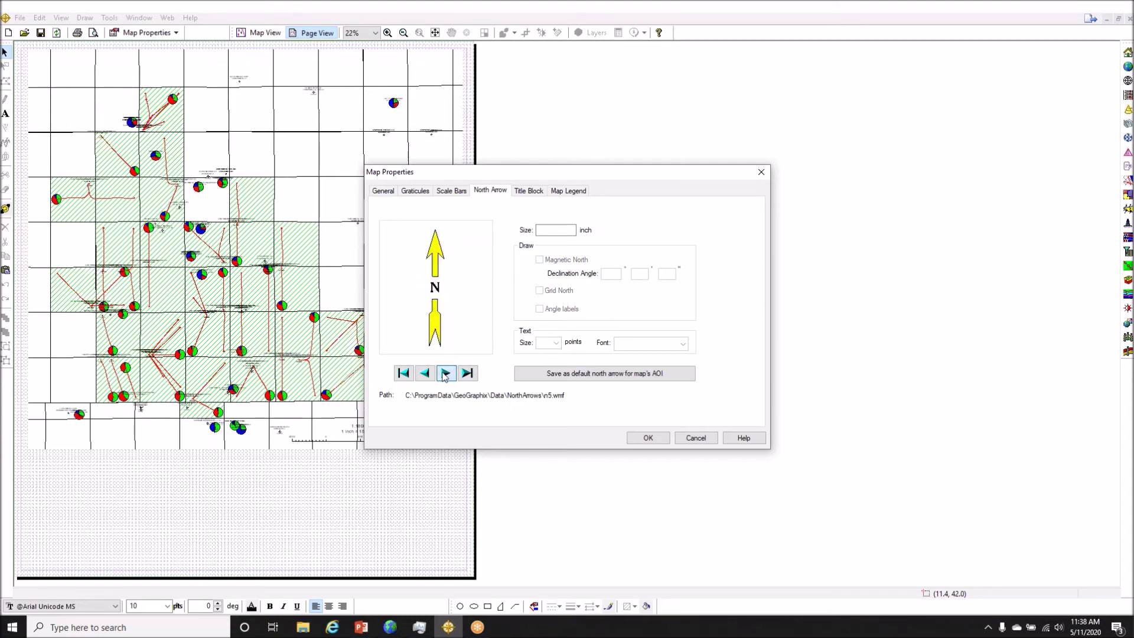
click(551, 229)
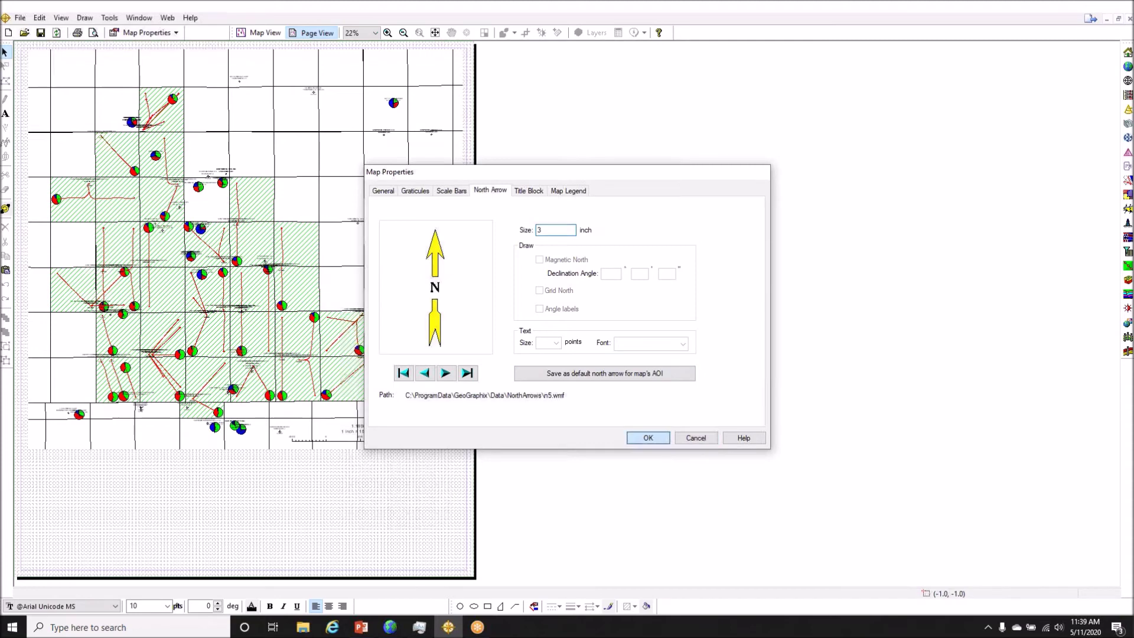
click(648, 438)
Step: Move the north arrow to the map's upper-right corner and deselect it
click(468, 426)
drag(468, 426, 458, 99)
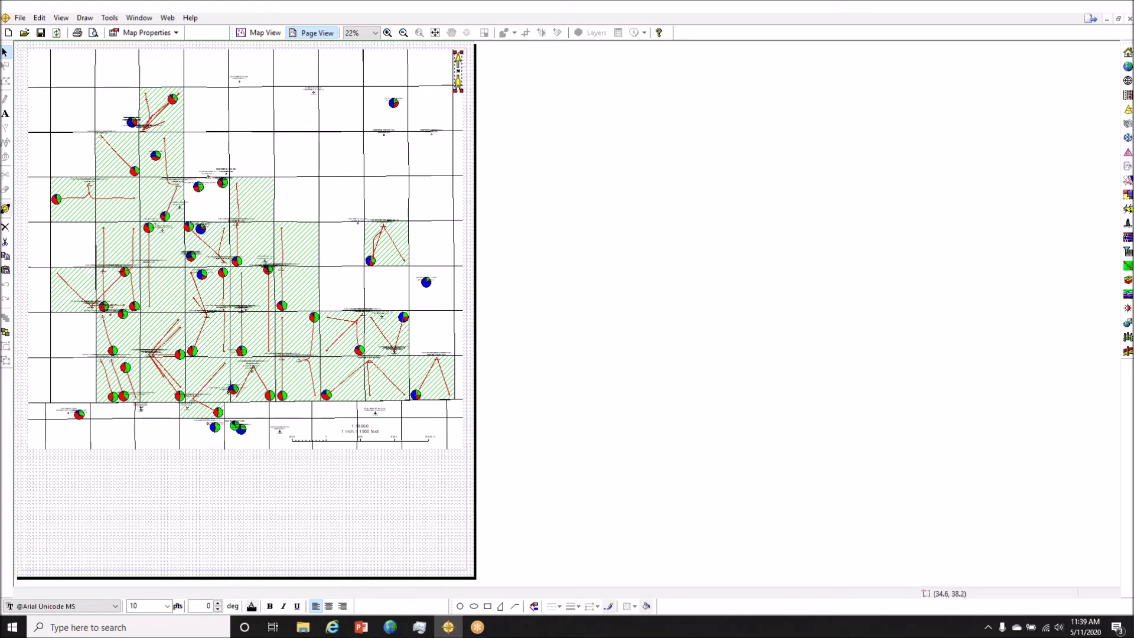
click(475, 136)
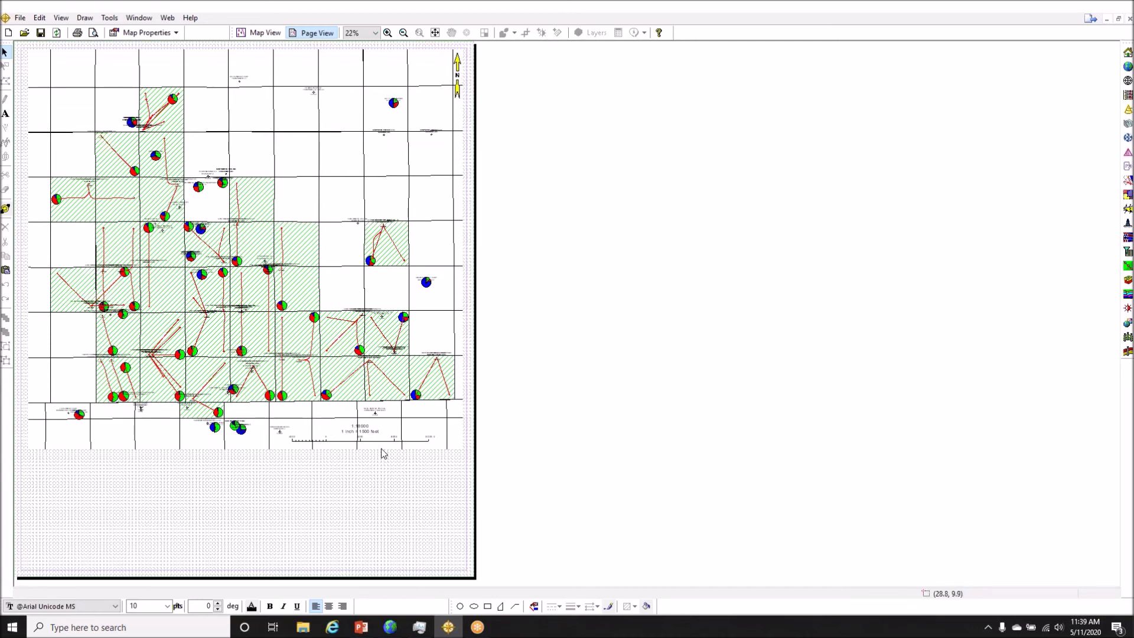
Step: Browse the title block styles and apply the LMKR Williston Basin, Bakken Field title block to the map
click(157, 32)
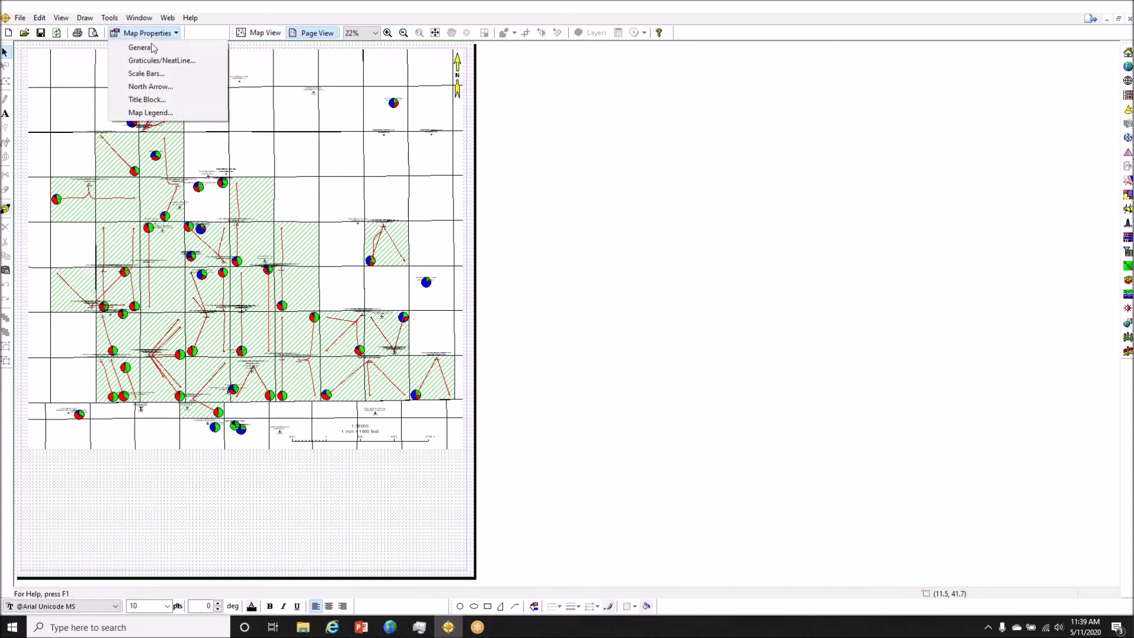
click(154, 96)
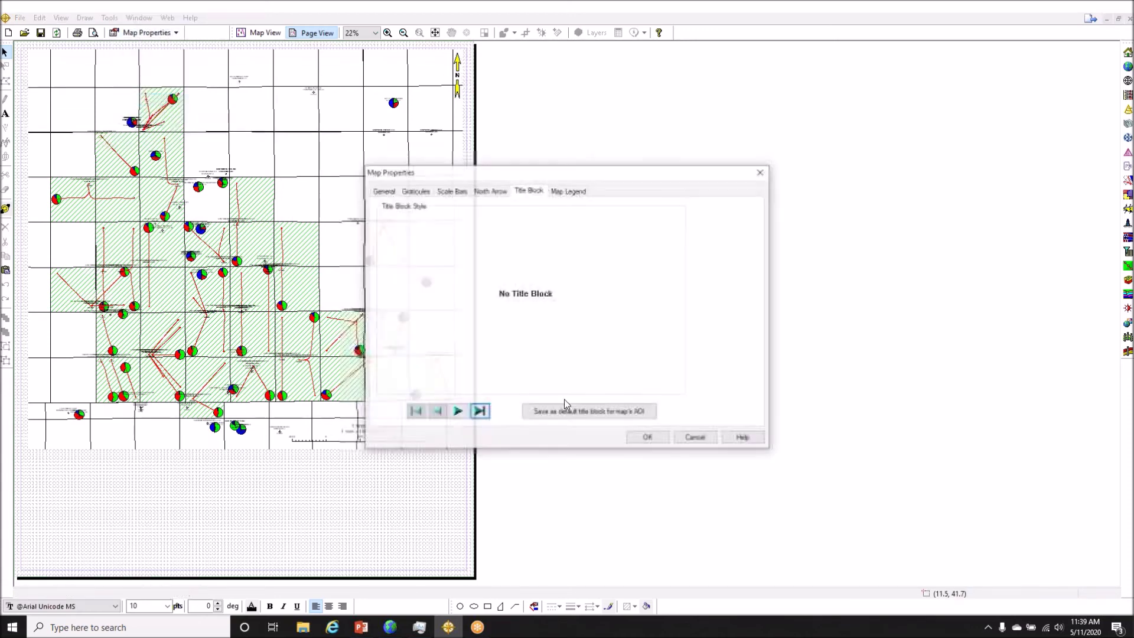
click(458, 413)
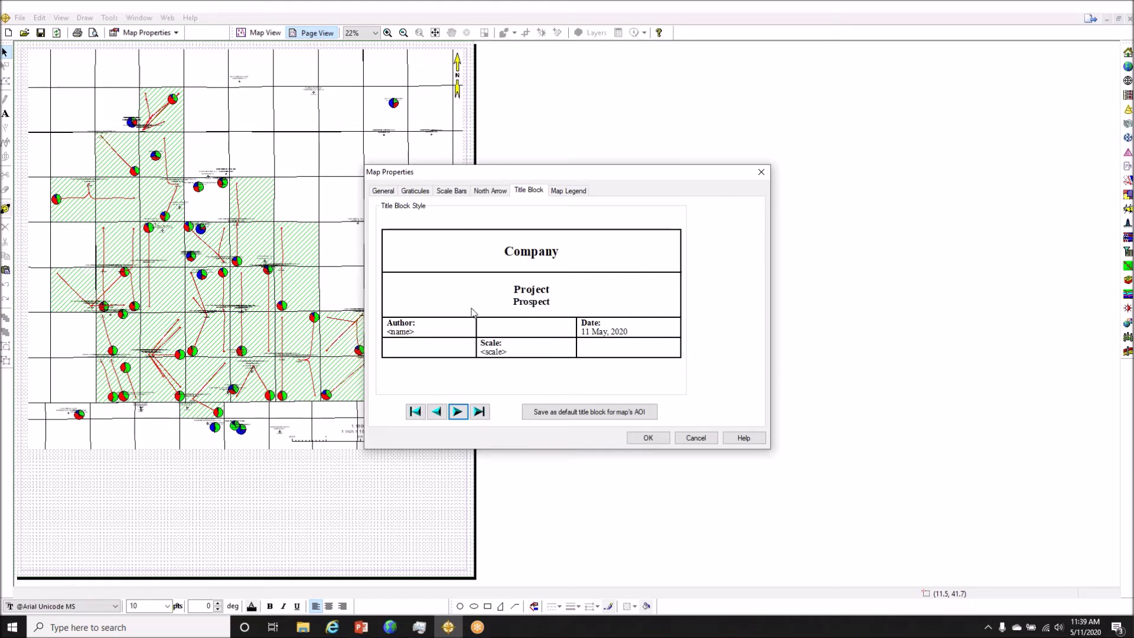
click(458, 411)
click(458, 412)
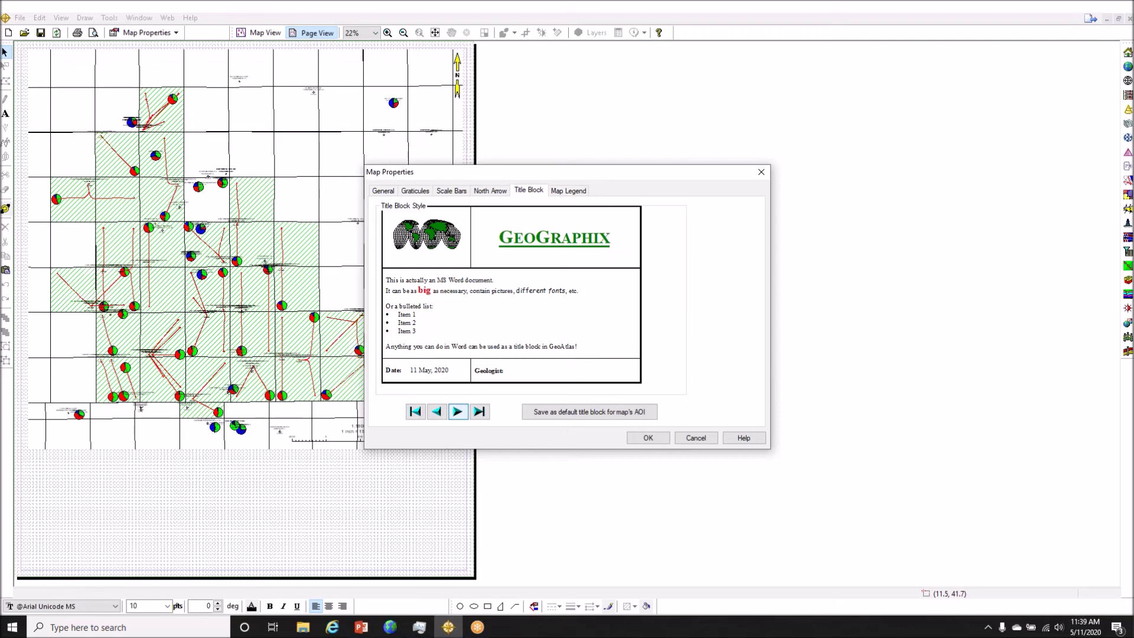
click(459, 412)
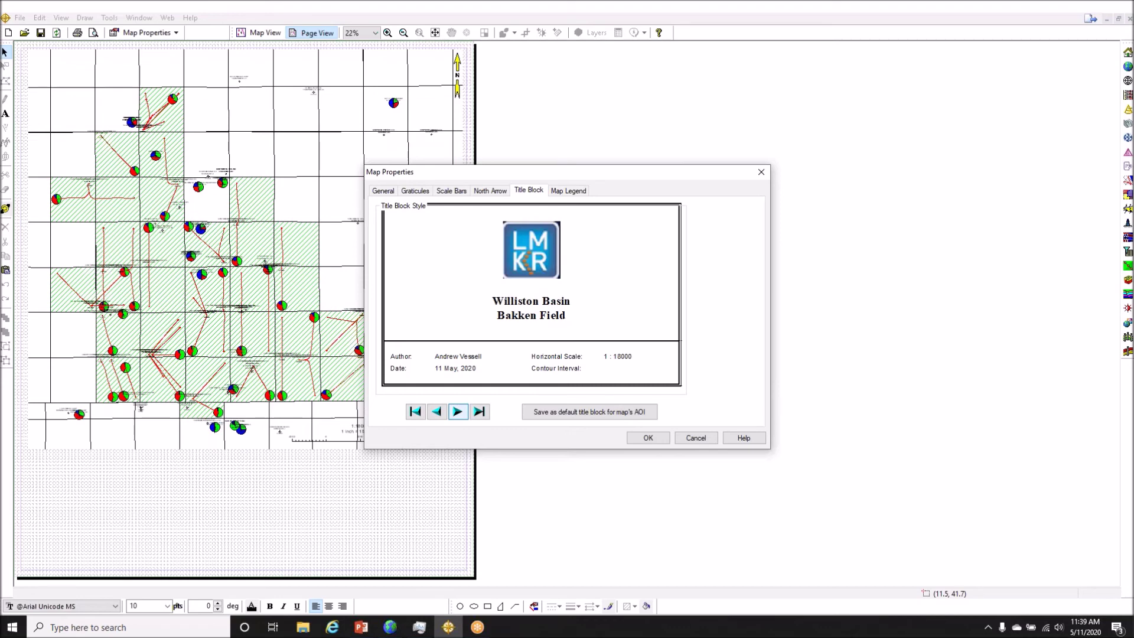
click(437, 411)
click(658, 441)
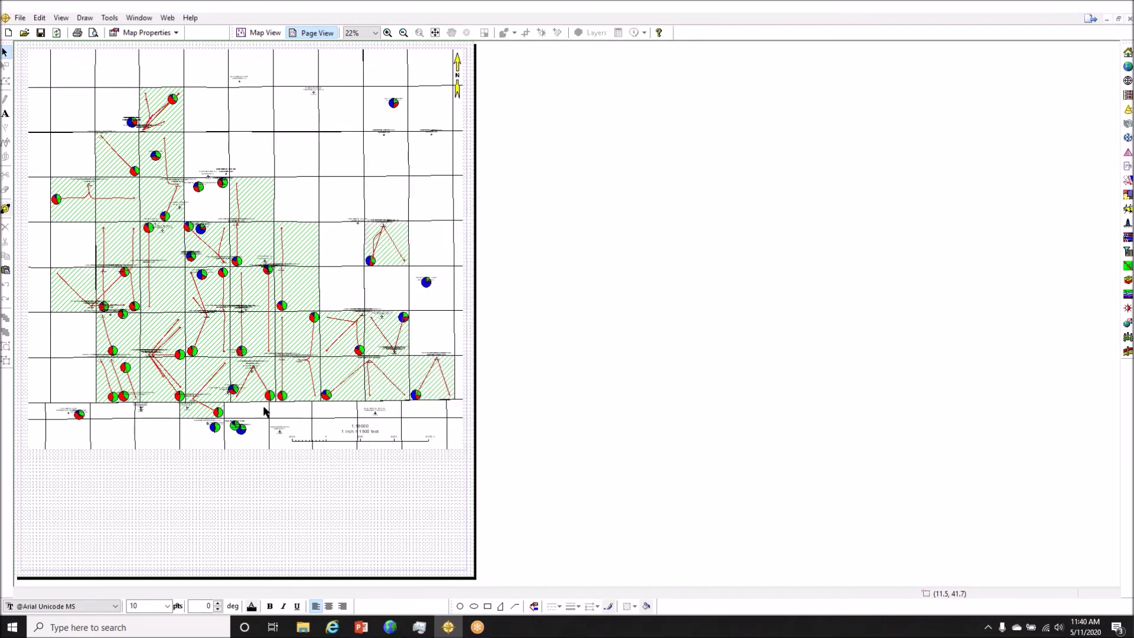
Step: Position and size the title block in the empty area beneath the map and deselect it
key(ctrl+v)
drag(378, 503, 255, 499)
drag(323, 521, 388, 564)
drag(300, 519, 311, 521)
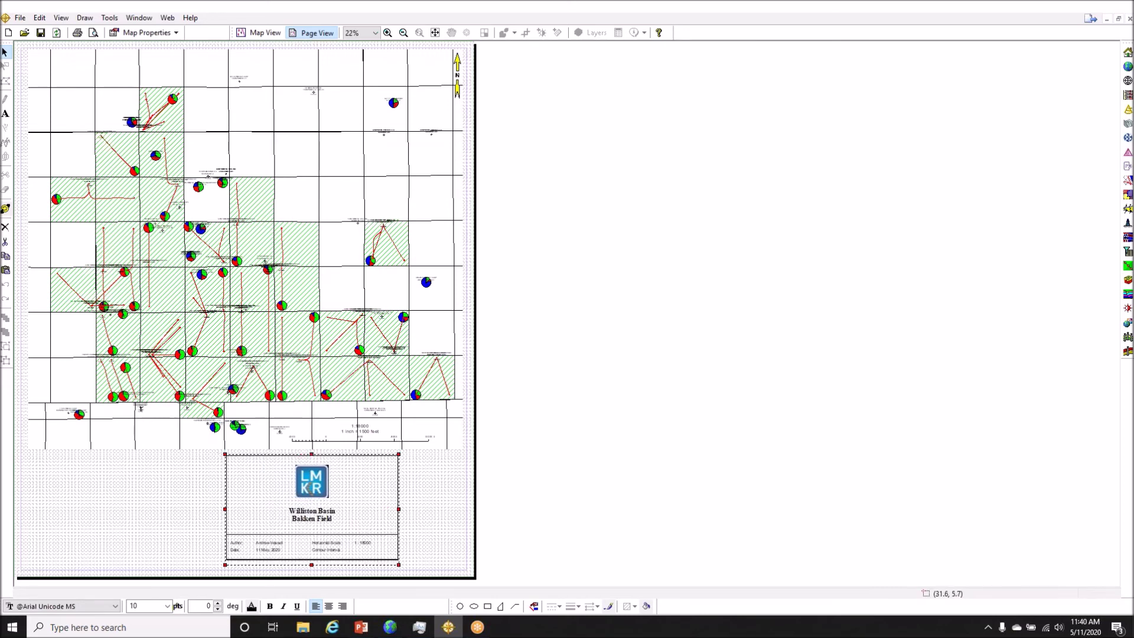
click(449, 513)
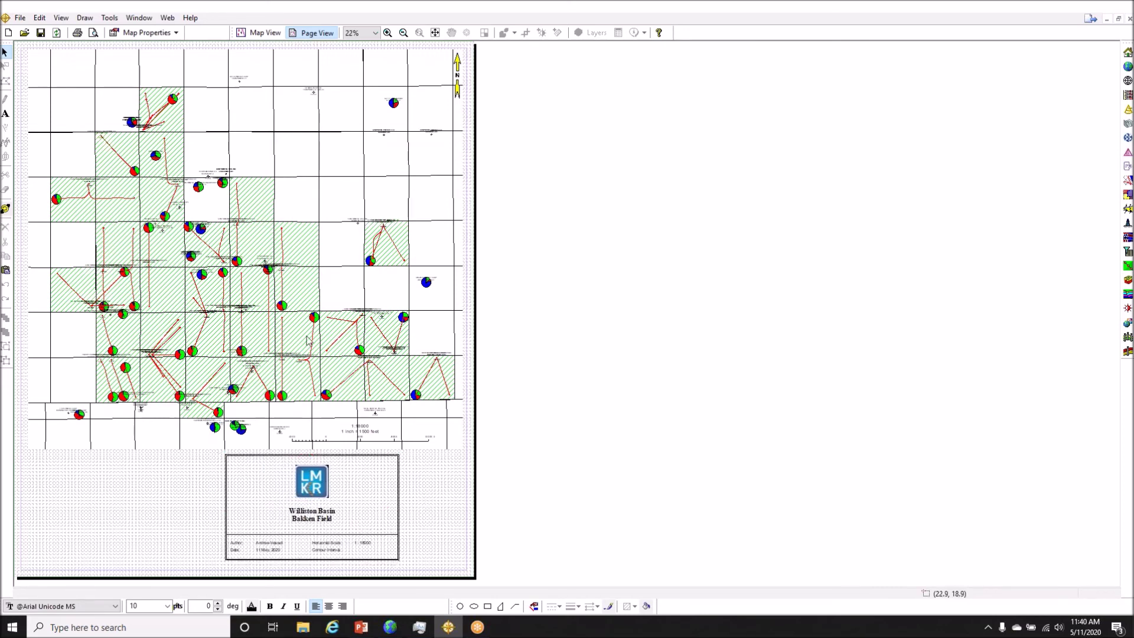
Step: Review the map legend settings for the Well Spots and outline layers, and close them without applying
click(151, 33)
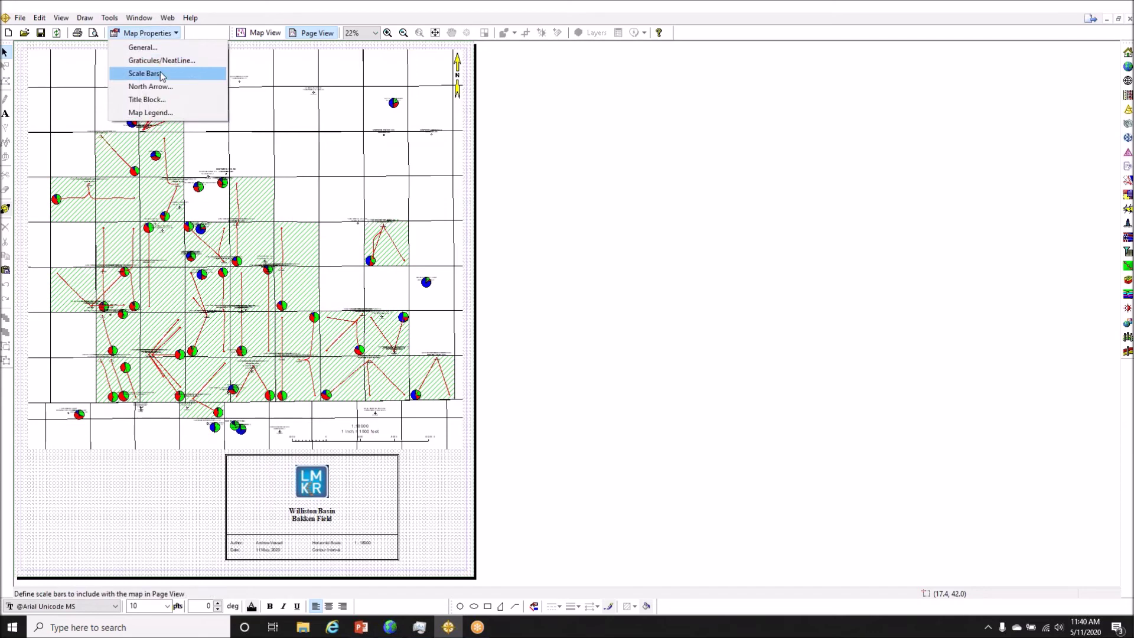
click(154, 113)
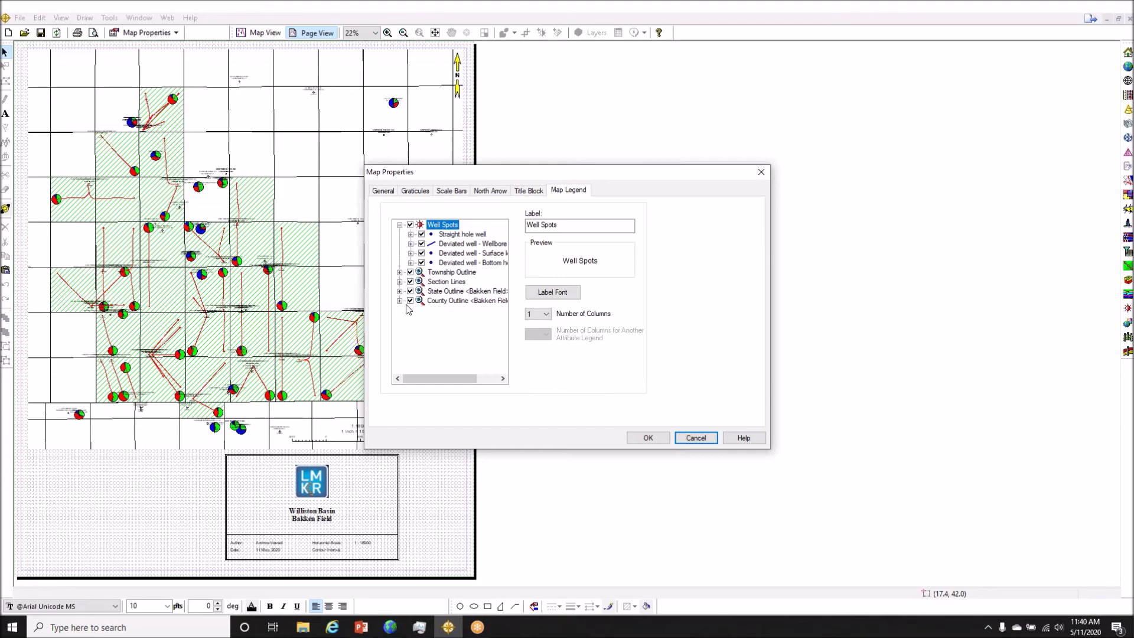
click(695, 437)
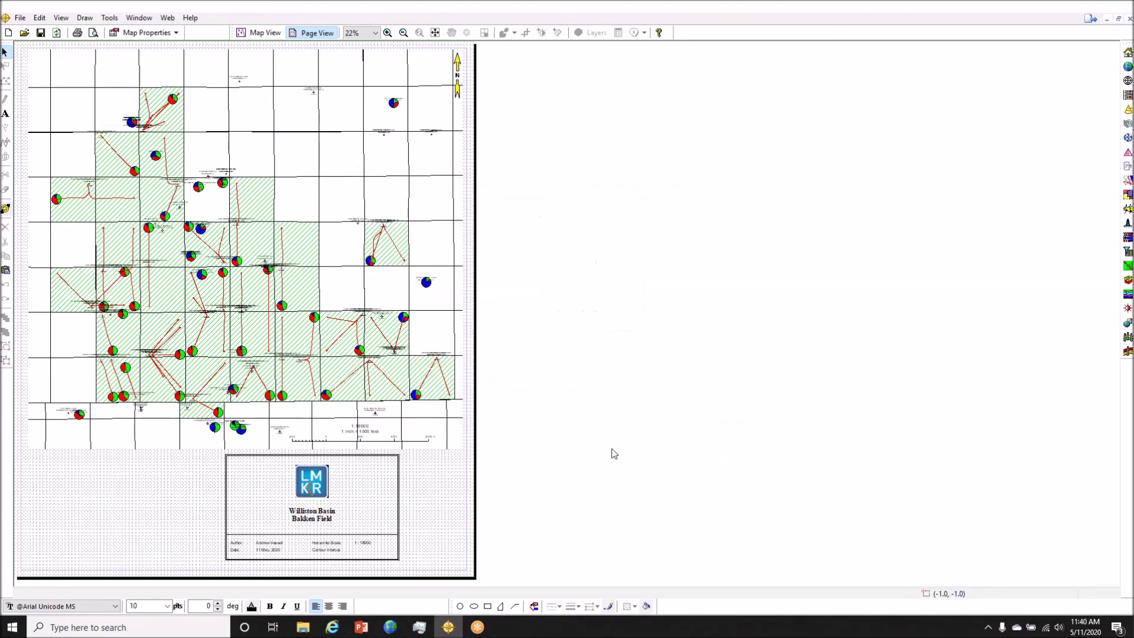
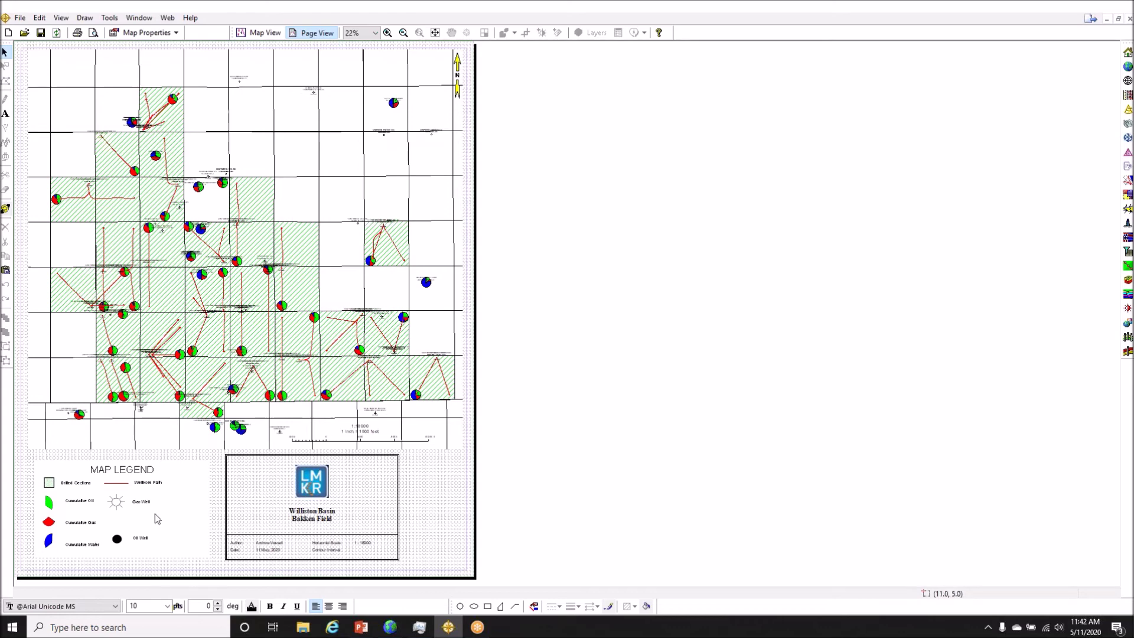
Step: Shift the title block toward the page's right edge, and enlarge and reposition the map legend beside it
click(322, 515)
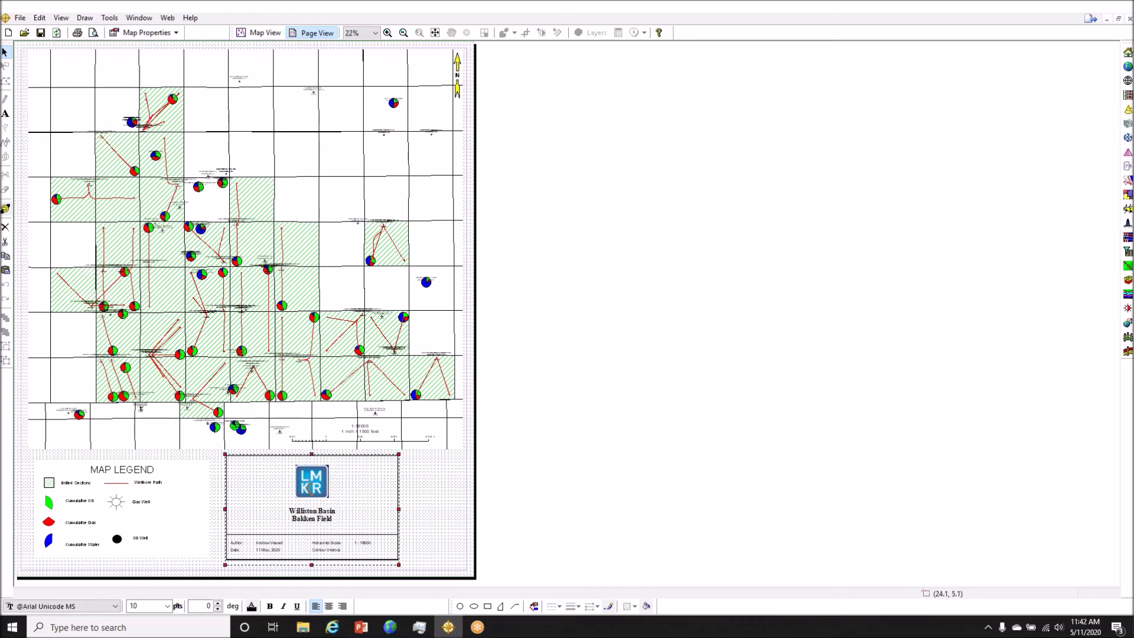
drag(320, 512, 368, 512)
click(189, 500)
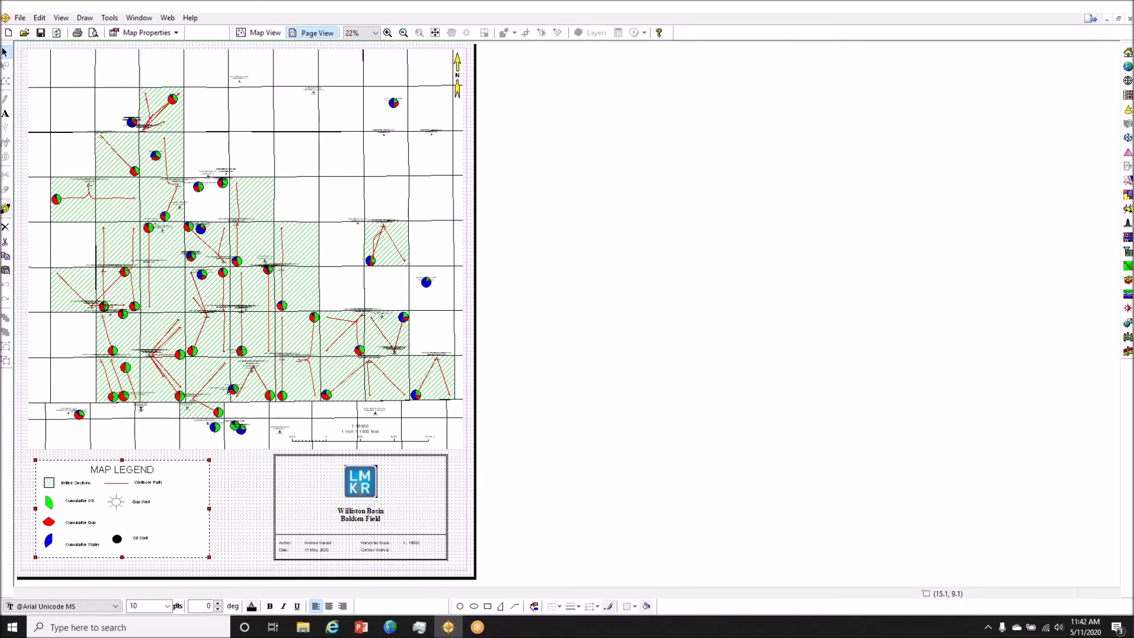
drag(209, 460, 221, 453)
drag(193, 499, 208, 502)
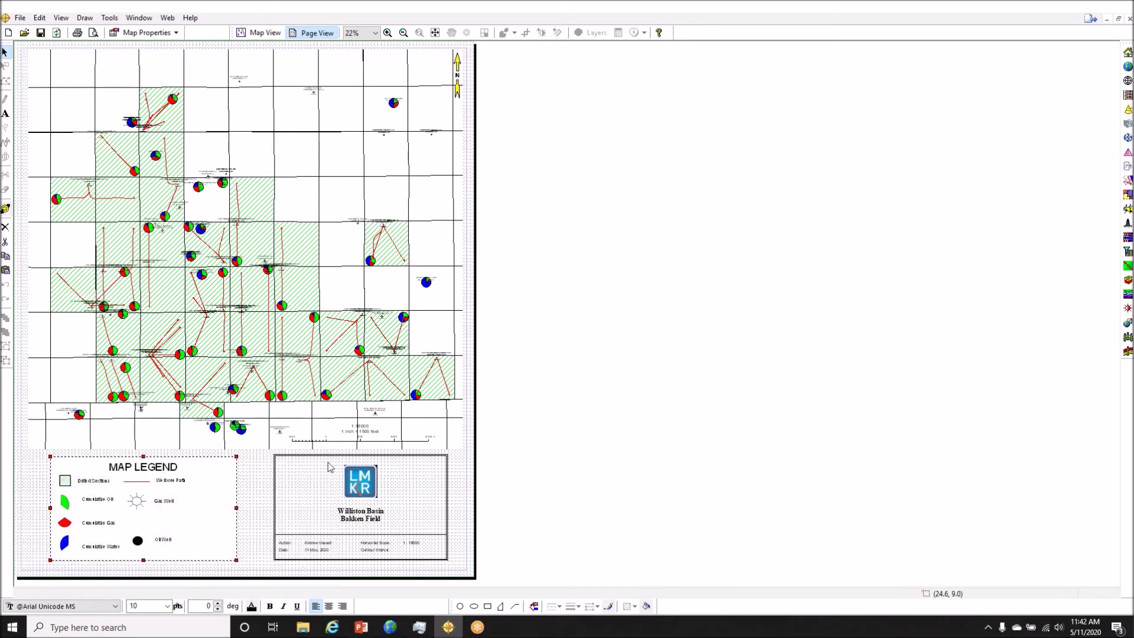
click(261, 507)
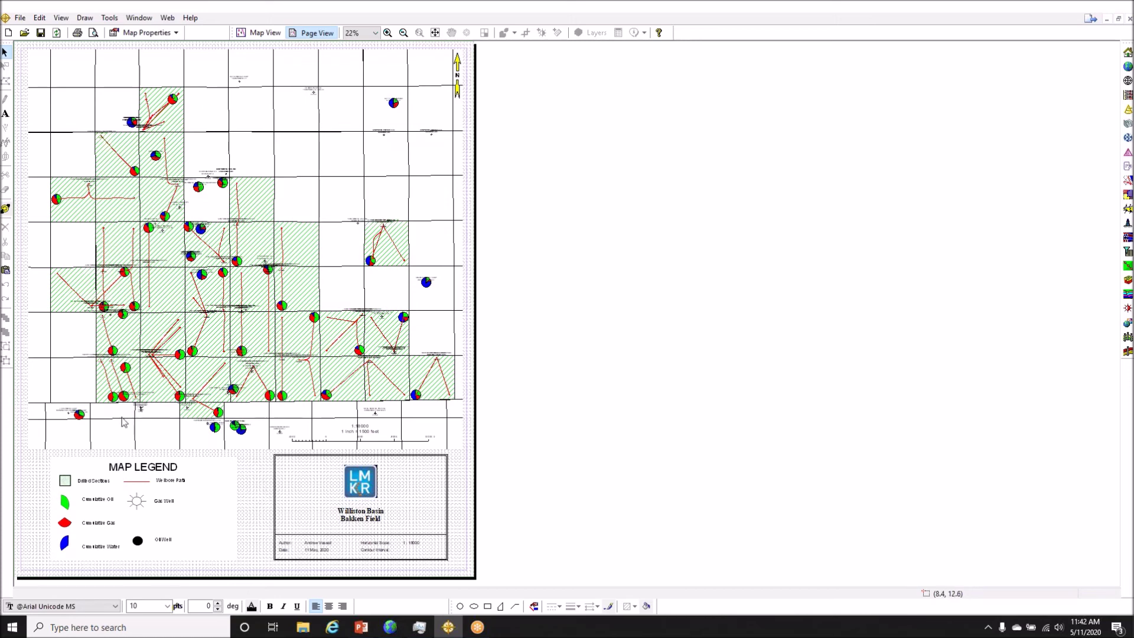
Step: Examine the options for inserting a metafile or pasting a copied image onto the page, and dismiss them
click(21, 17)
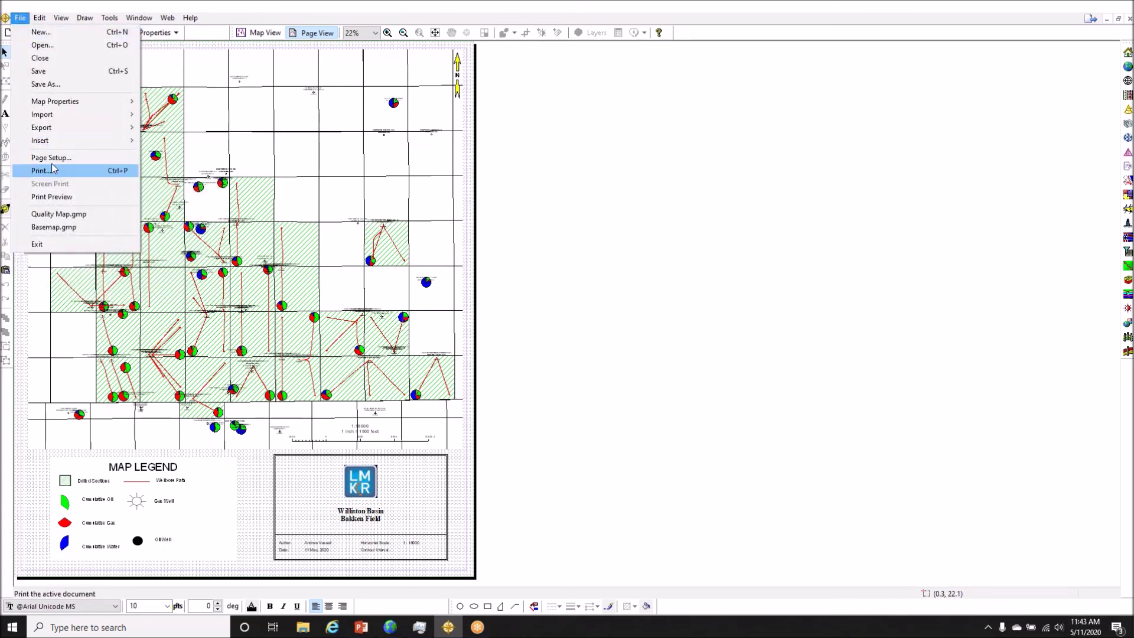
mouse_move(50, 142)
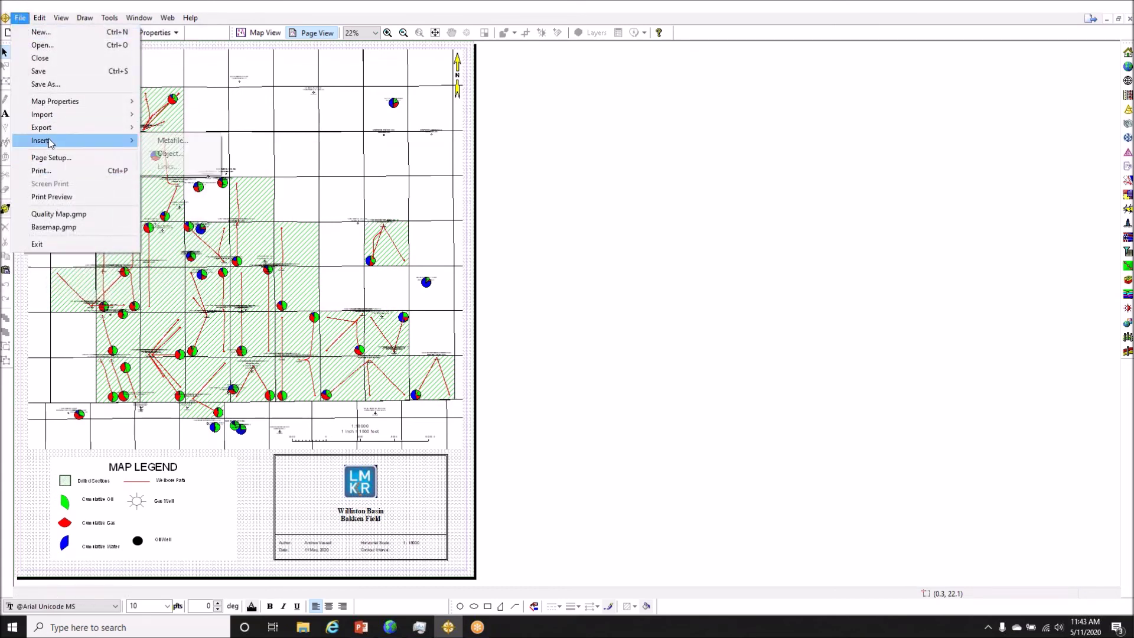
click(163, 142)
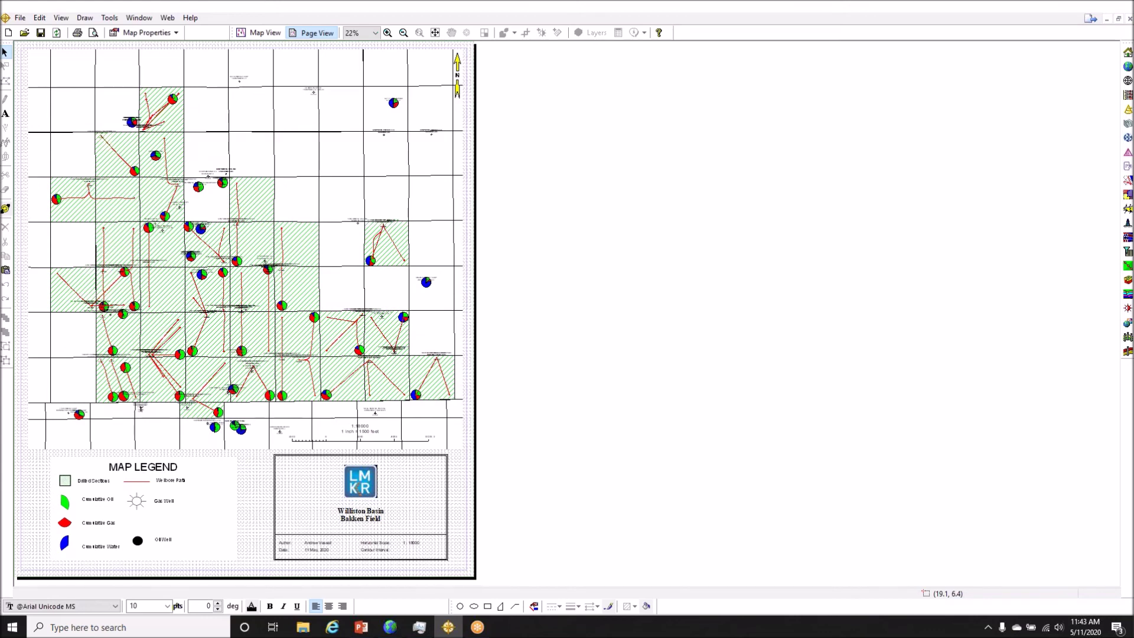
right_click(257, 356)
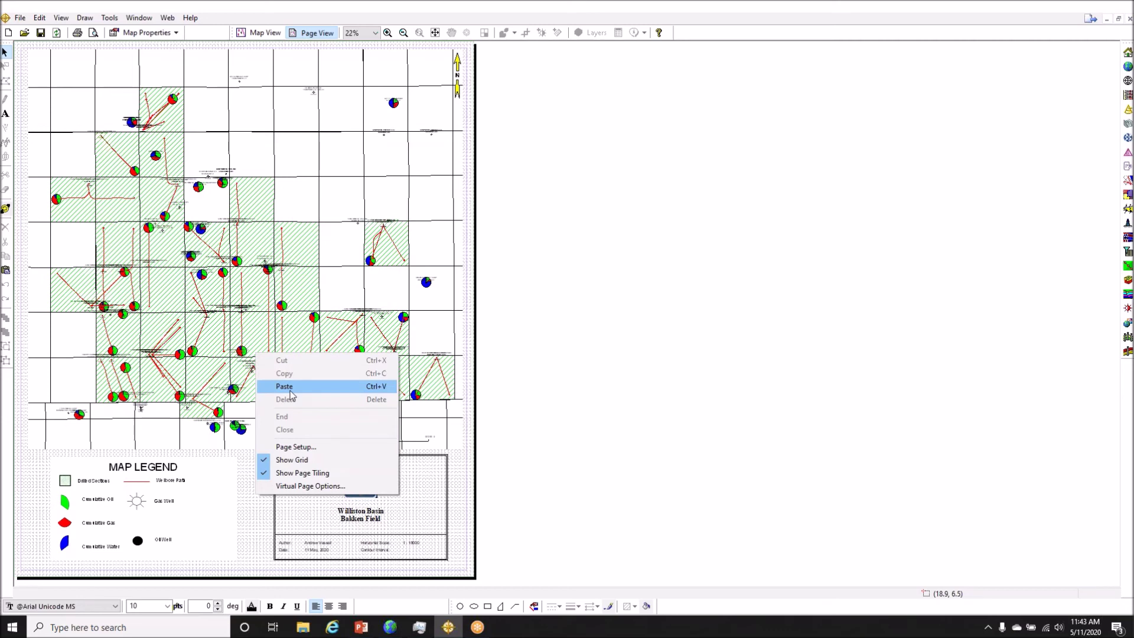
click(249, 523)
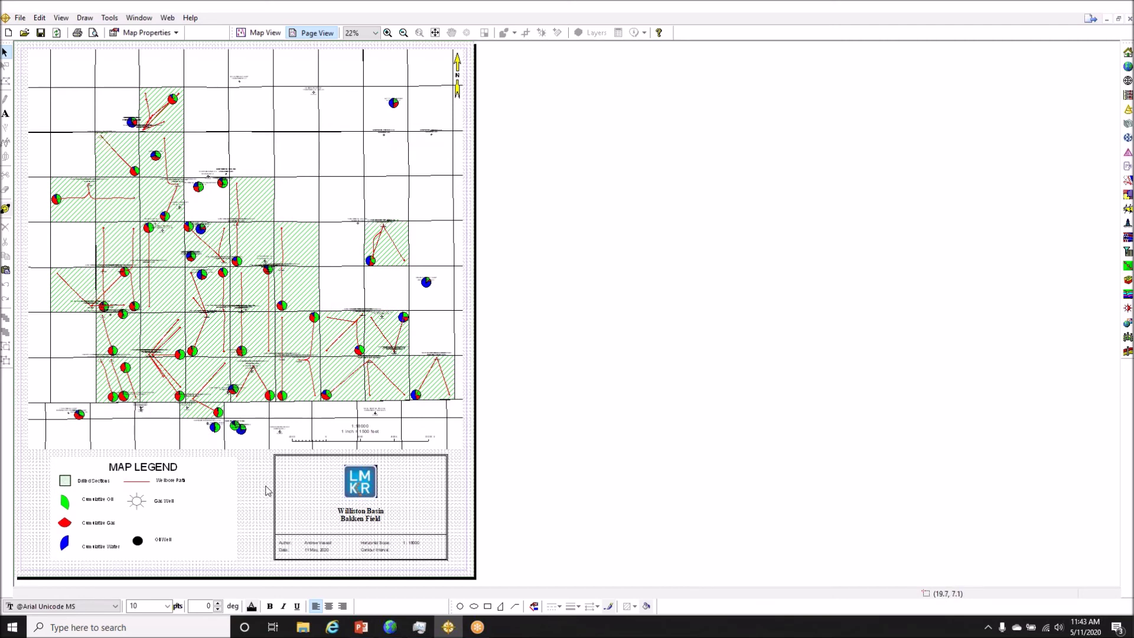
Step: Examine the page view export options for file type, resolution and image size, and cancel the export
click(20, 18)
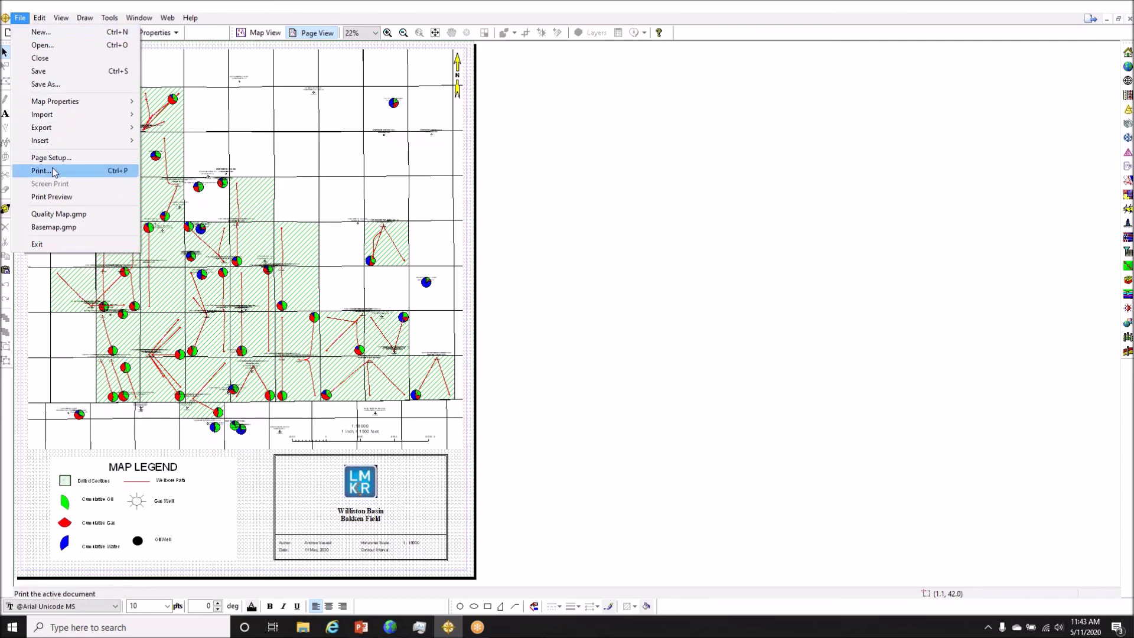
click(147, 130)
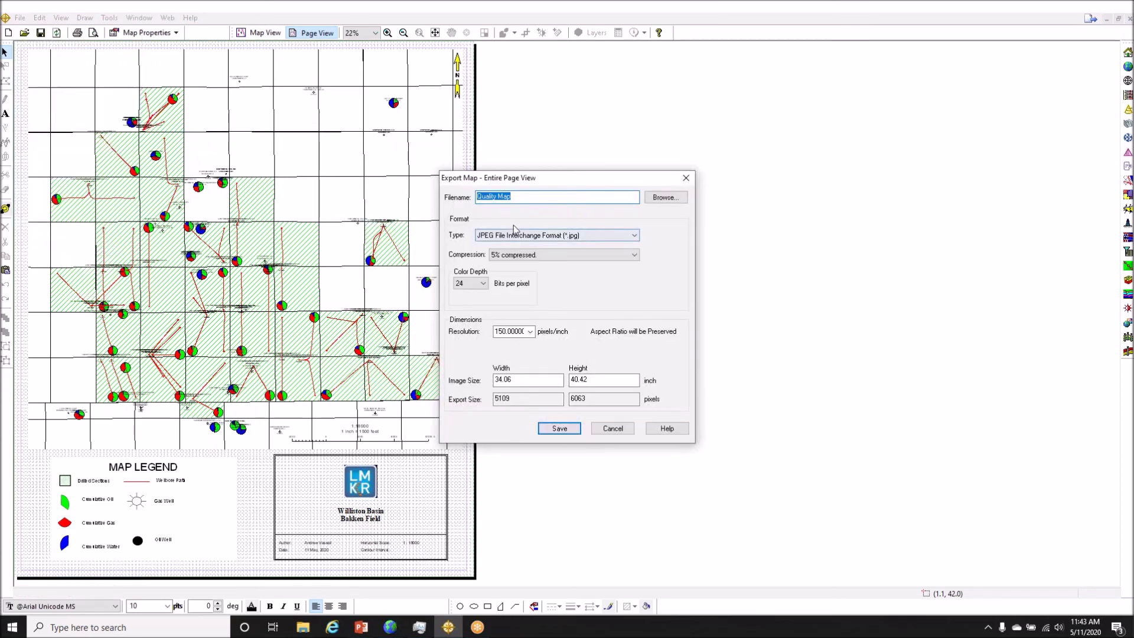
click(516, 235)
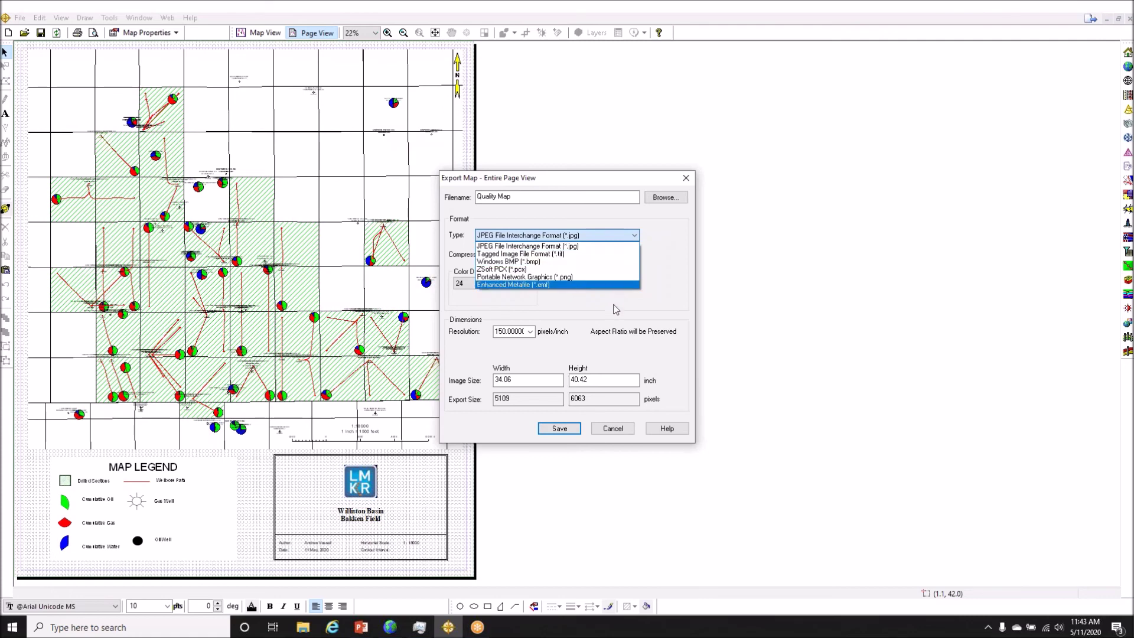
click(543, 340)
click(531, 332)
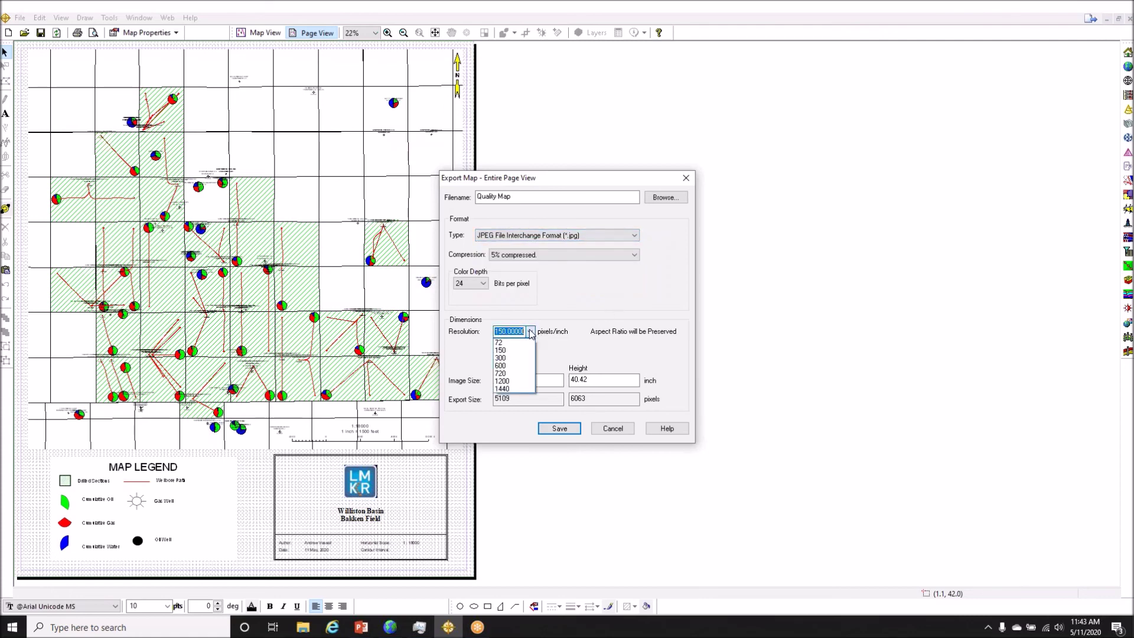
click(582, 289)
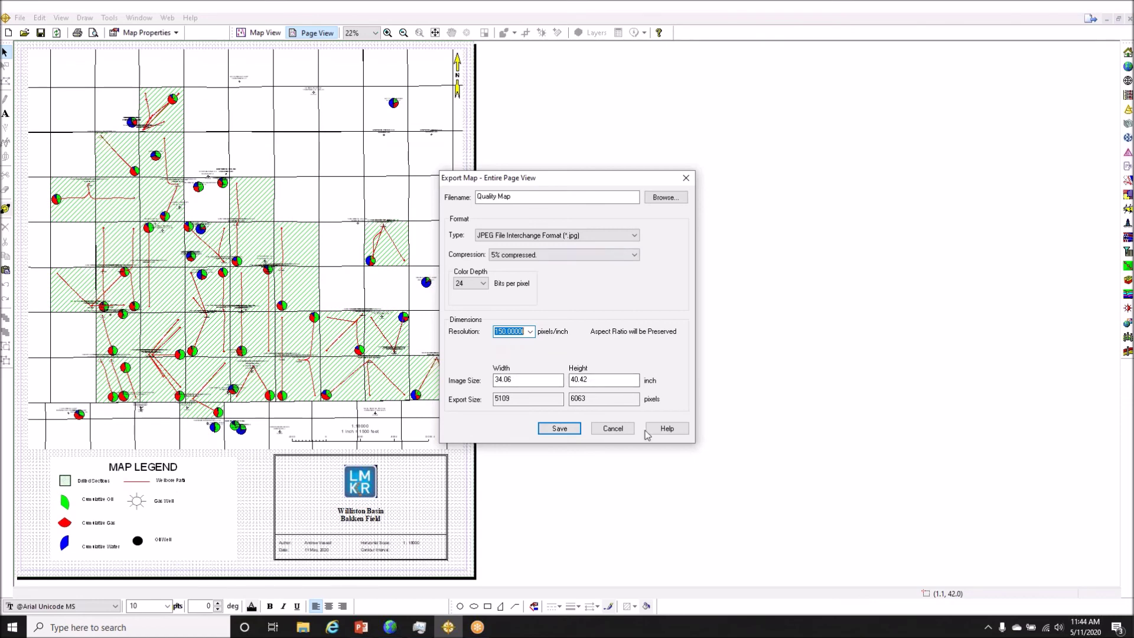
key(Tab)
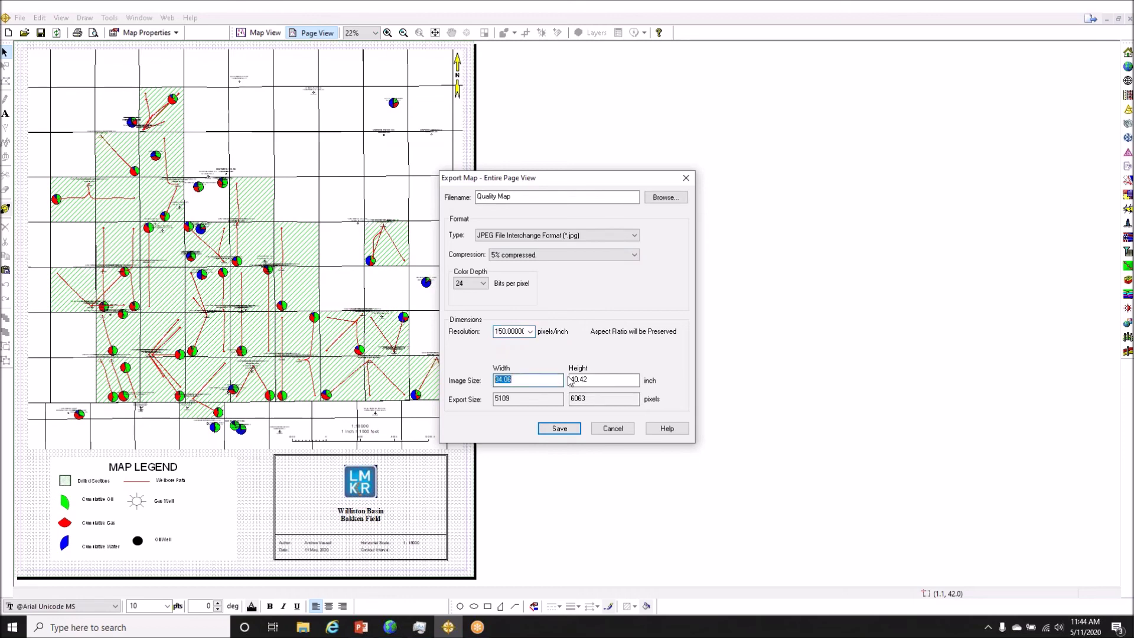
key(Tab)
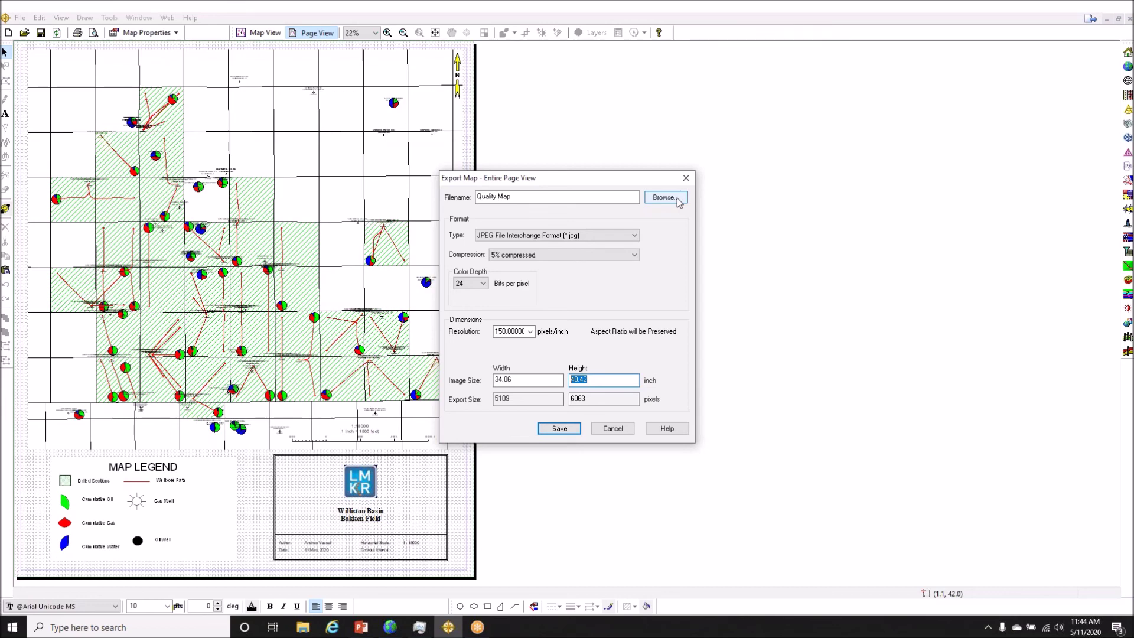
click(613, 429)
Step: Switch to the map view and turn on the World_Imagery layer
click(258, 33)
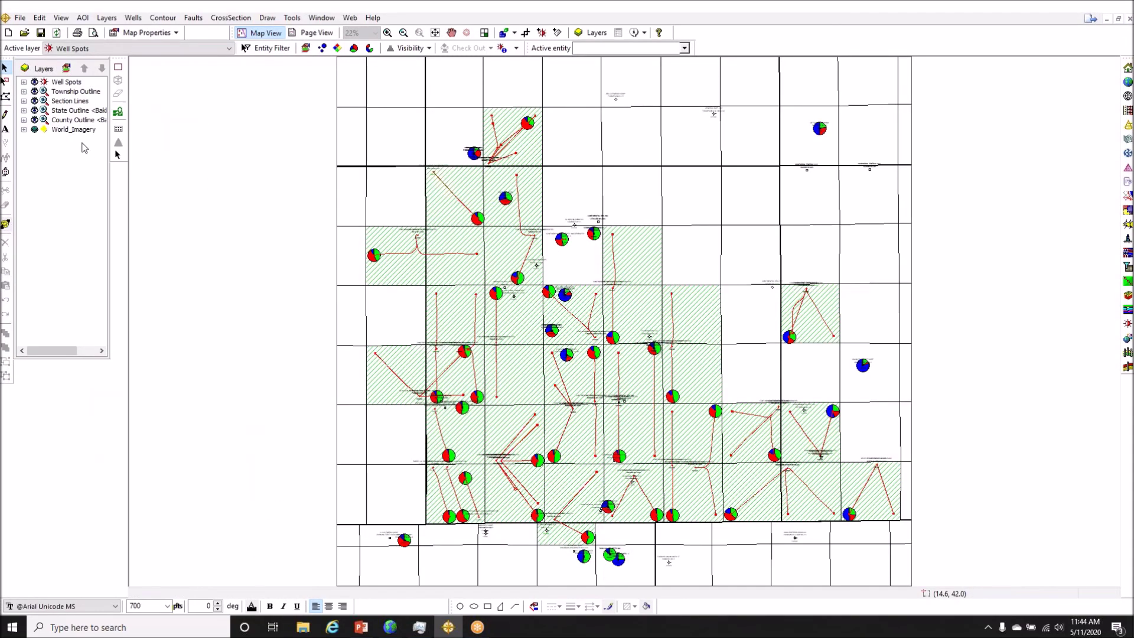
click(35, 132)
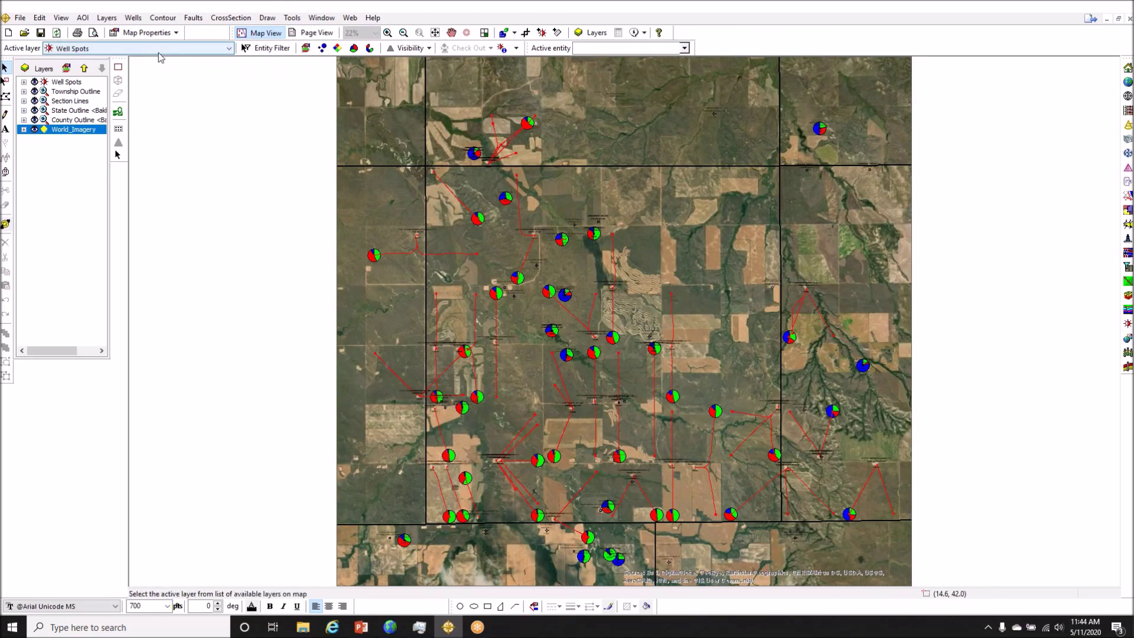
Step: Turn off the Thematic display of the Section Lines polygons in the layer display attributes and apply it
click(47, 68)
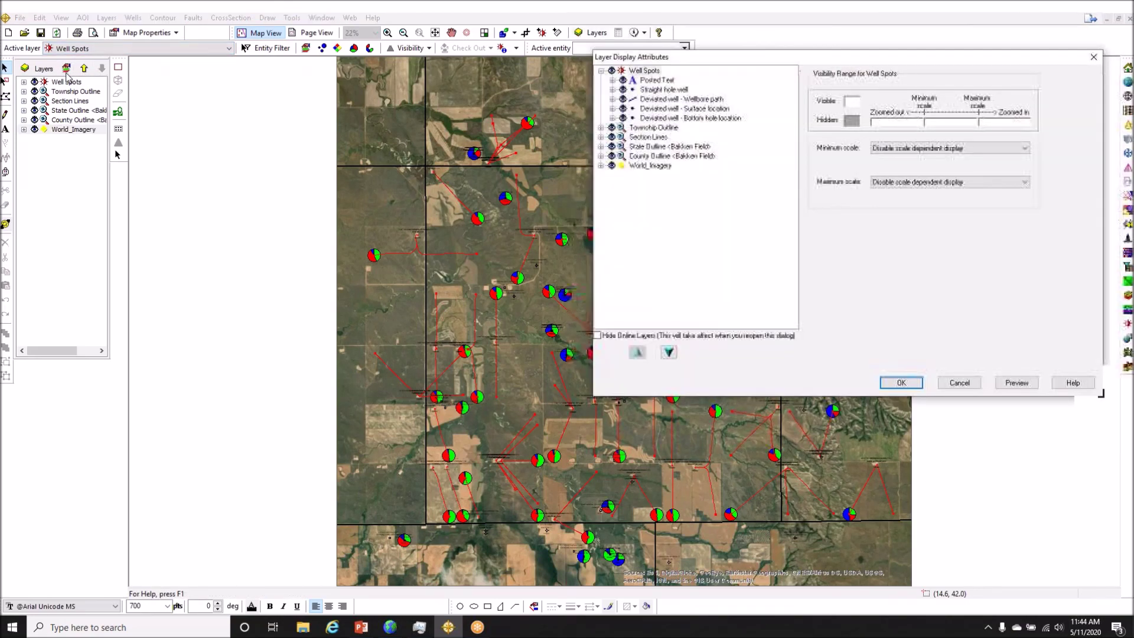
click(601, 137)
click(612, 146)
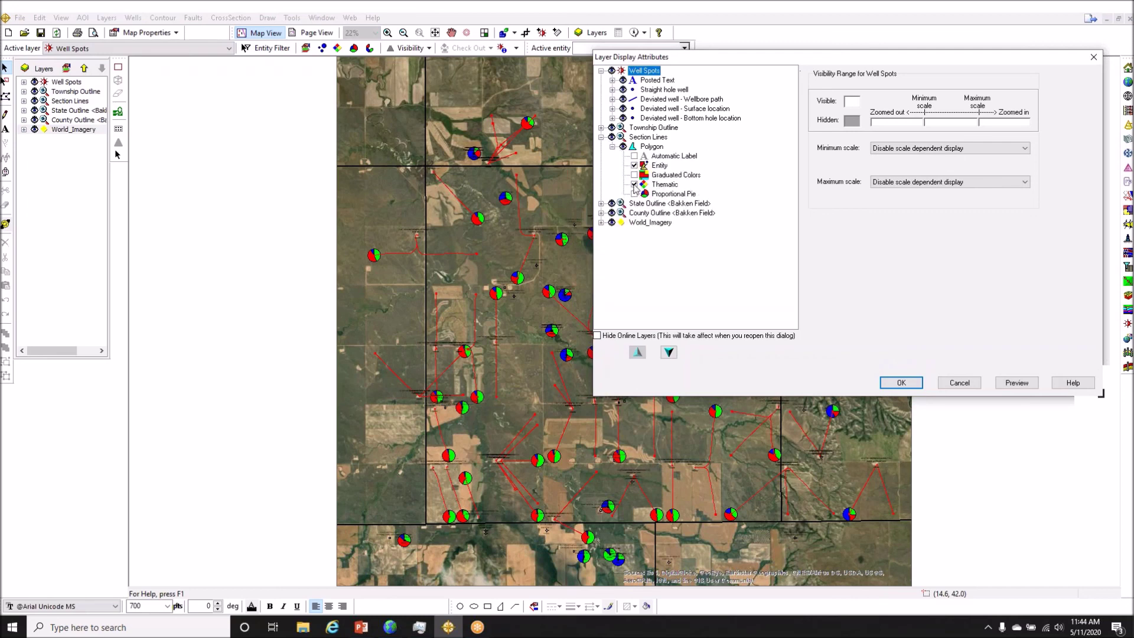
click(635, 186)
click(913, 387)
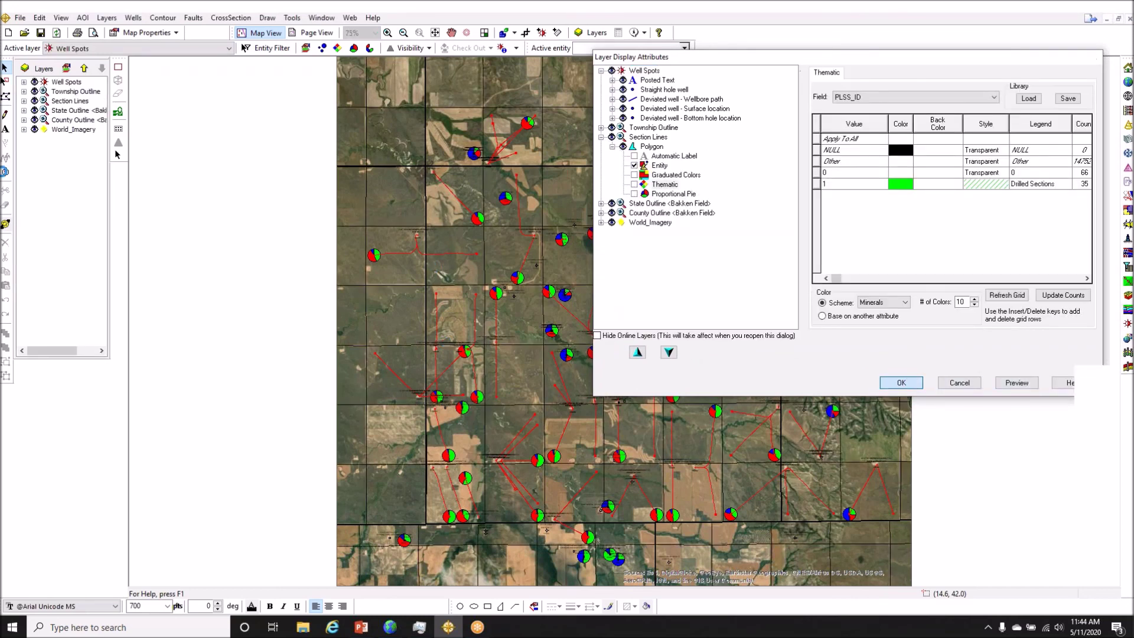
Step: Turn the Section Lines polygons' Thematic display back on in the layer tree
click(24, 101)
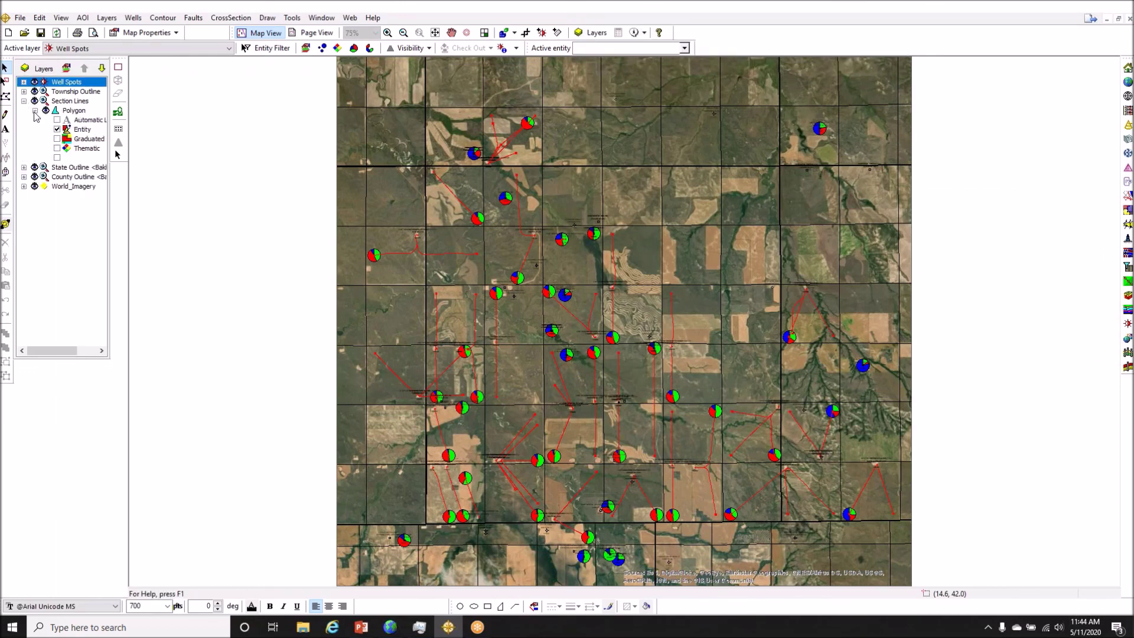
click(58, 149)
click(57, 148)
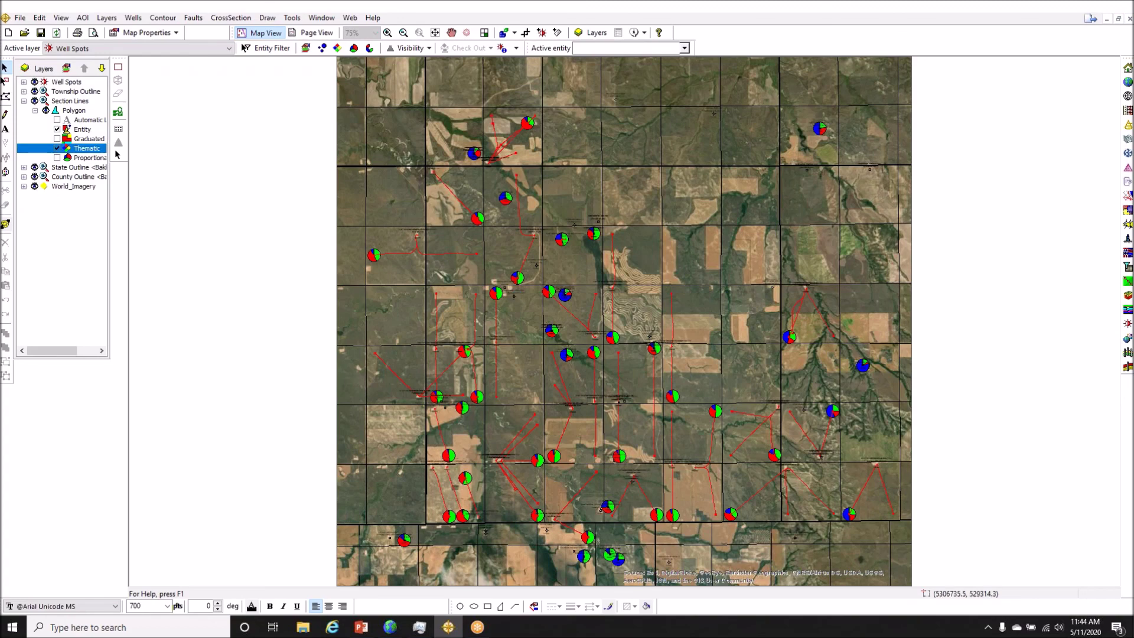
Step: Switch to the page view and move the scale bar block up, clear of the imagery credit line
click(320, 33)
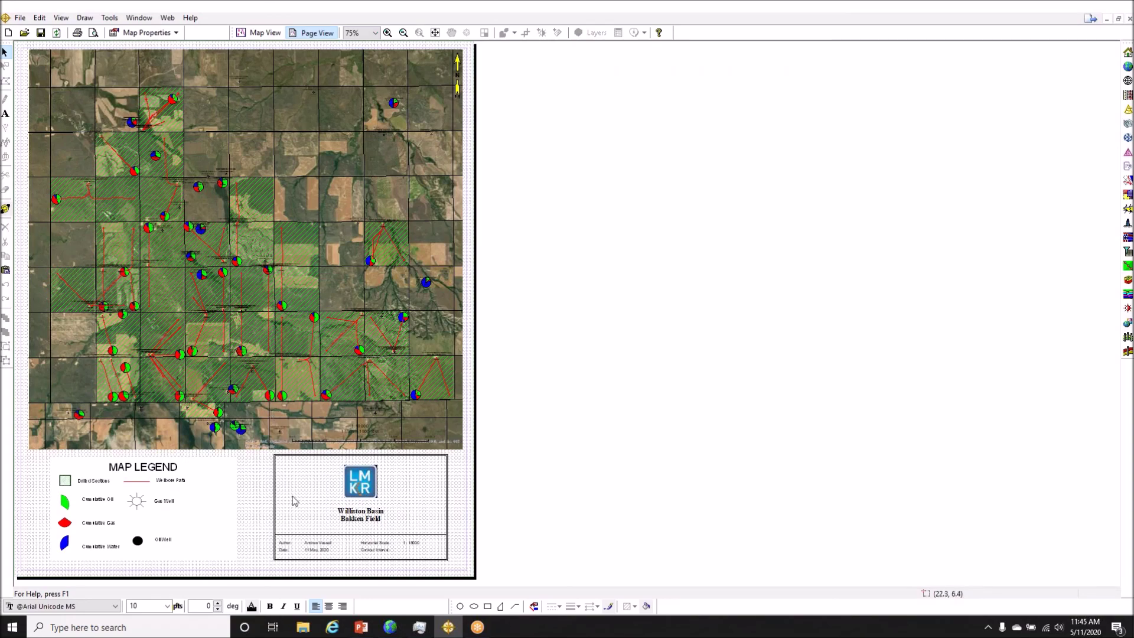
scroll(358, 449, down, 3)
click(365, 432)
mouse_move(366, 430)
mouse_down()
mouse_move(370, 420)
mouse_move(379, 442)
mouse_move(384, 427)
mouse_up()
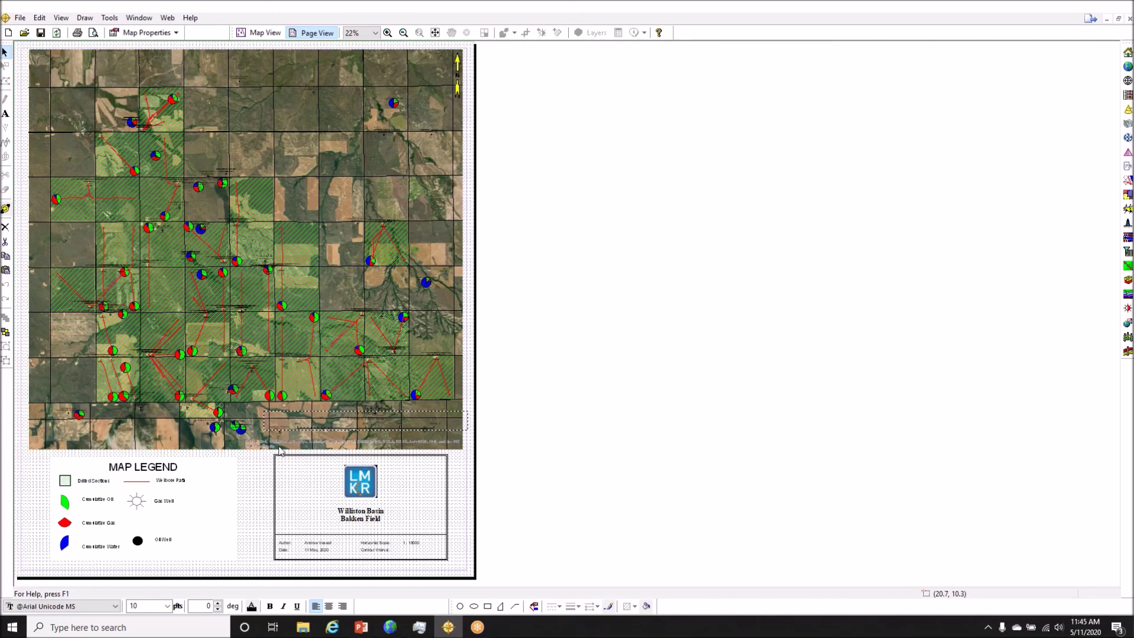
Step: Return to the map view and switch to the Quality Map Presentation in PowerPoint
click(275, 34)
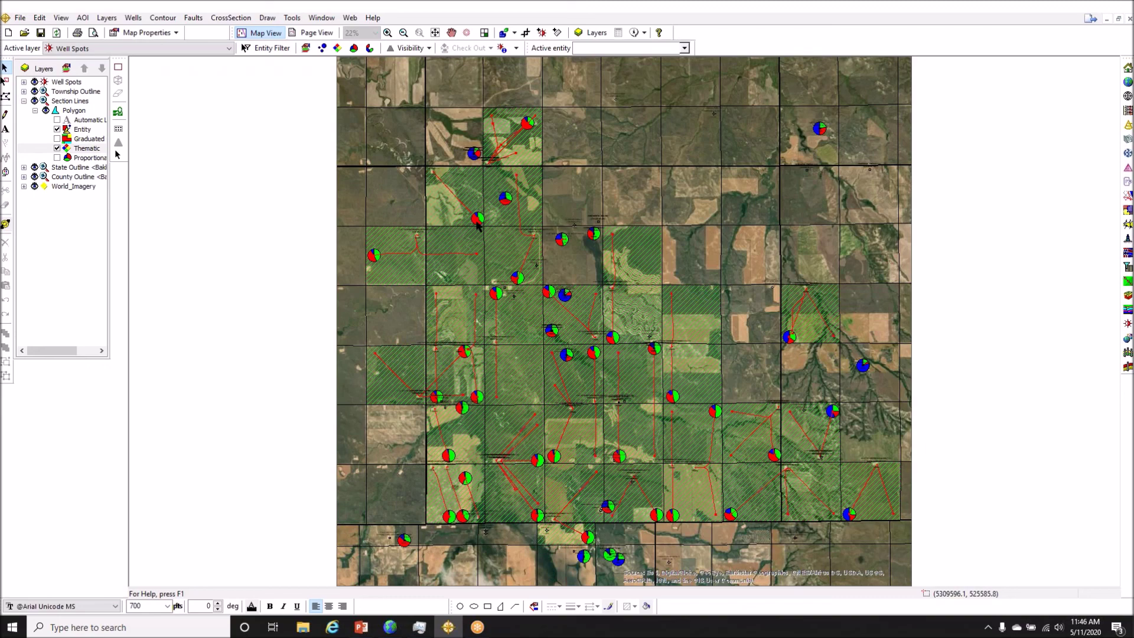
click(360, 627)
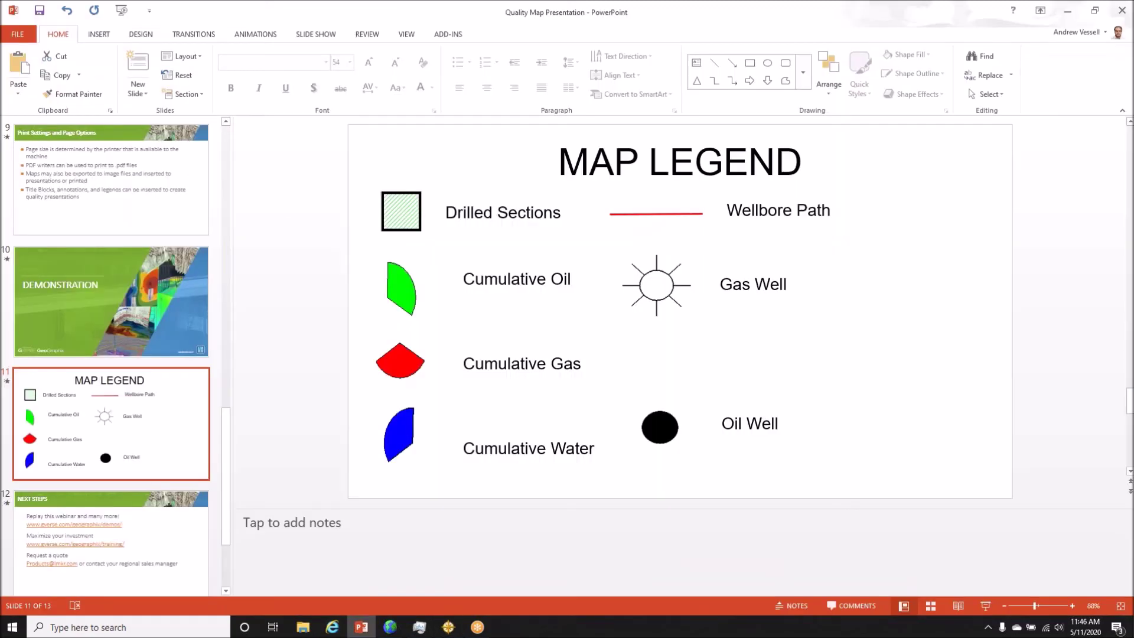